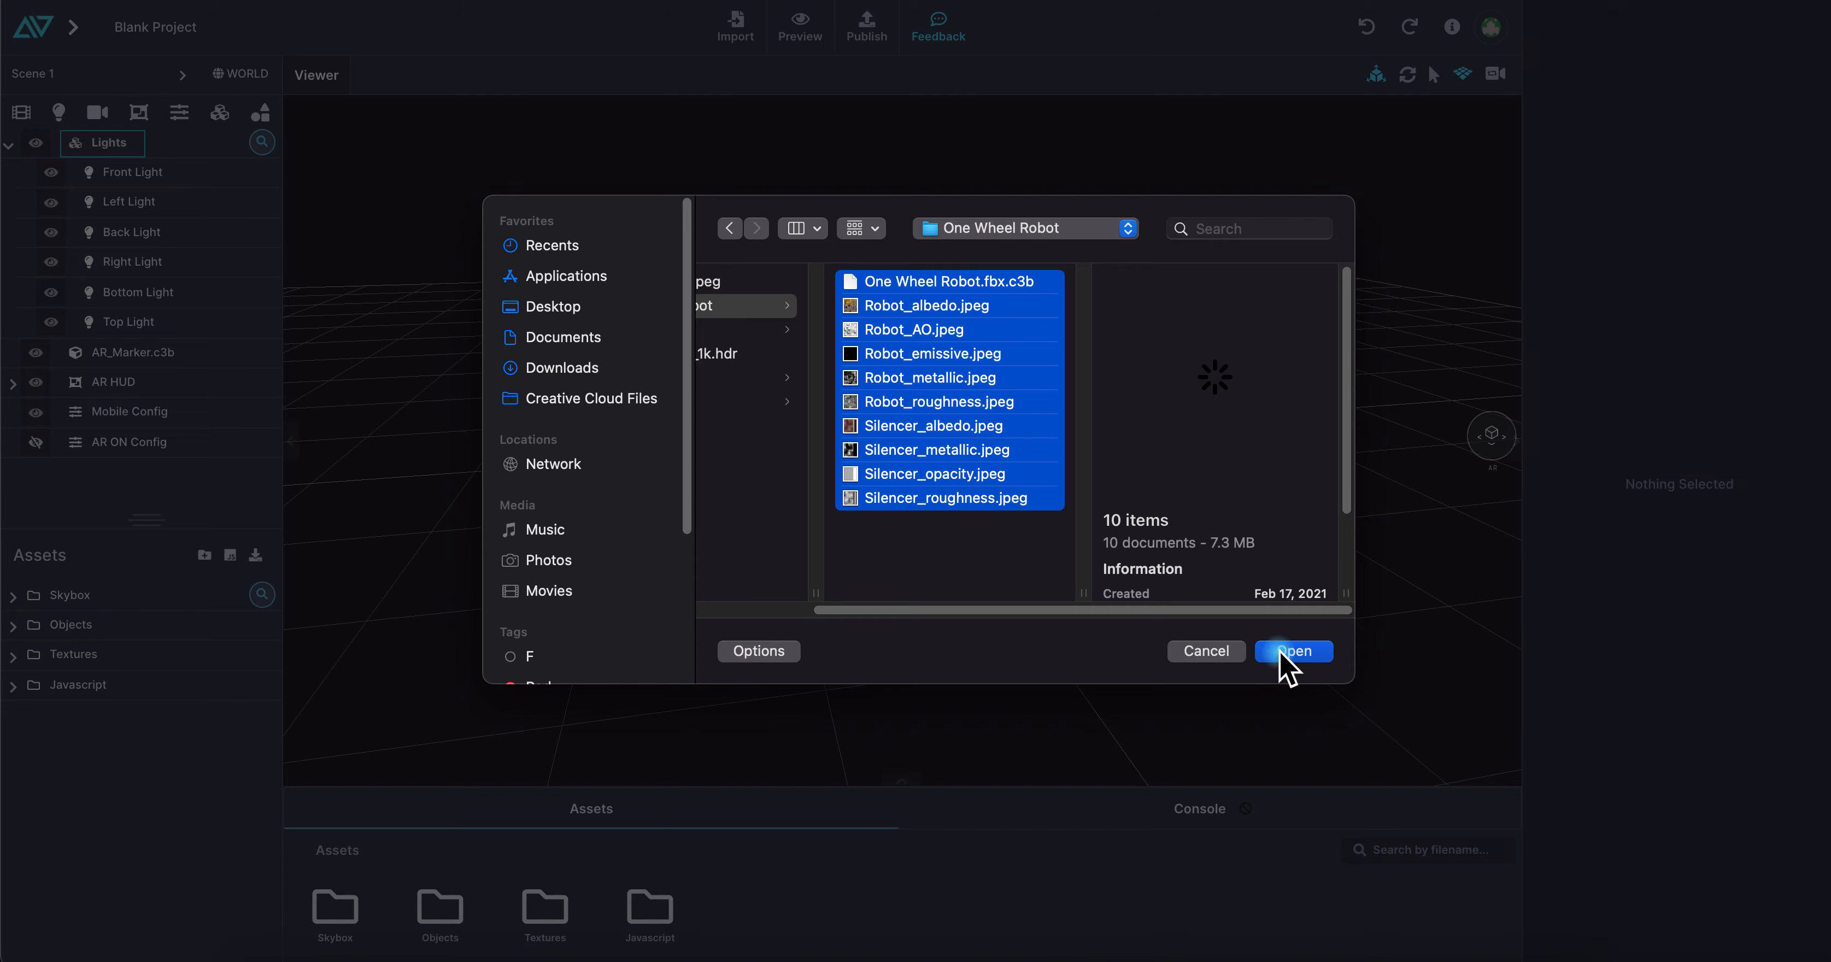
Import the selected One Wheel Robot model and texture files into a new asset folder named One Wheel
{"action": "left_click", "coordinate": [1182, 522]}
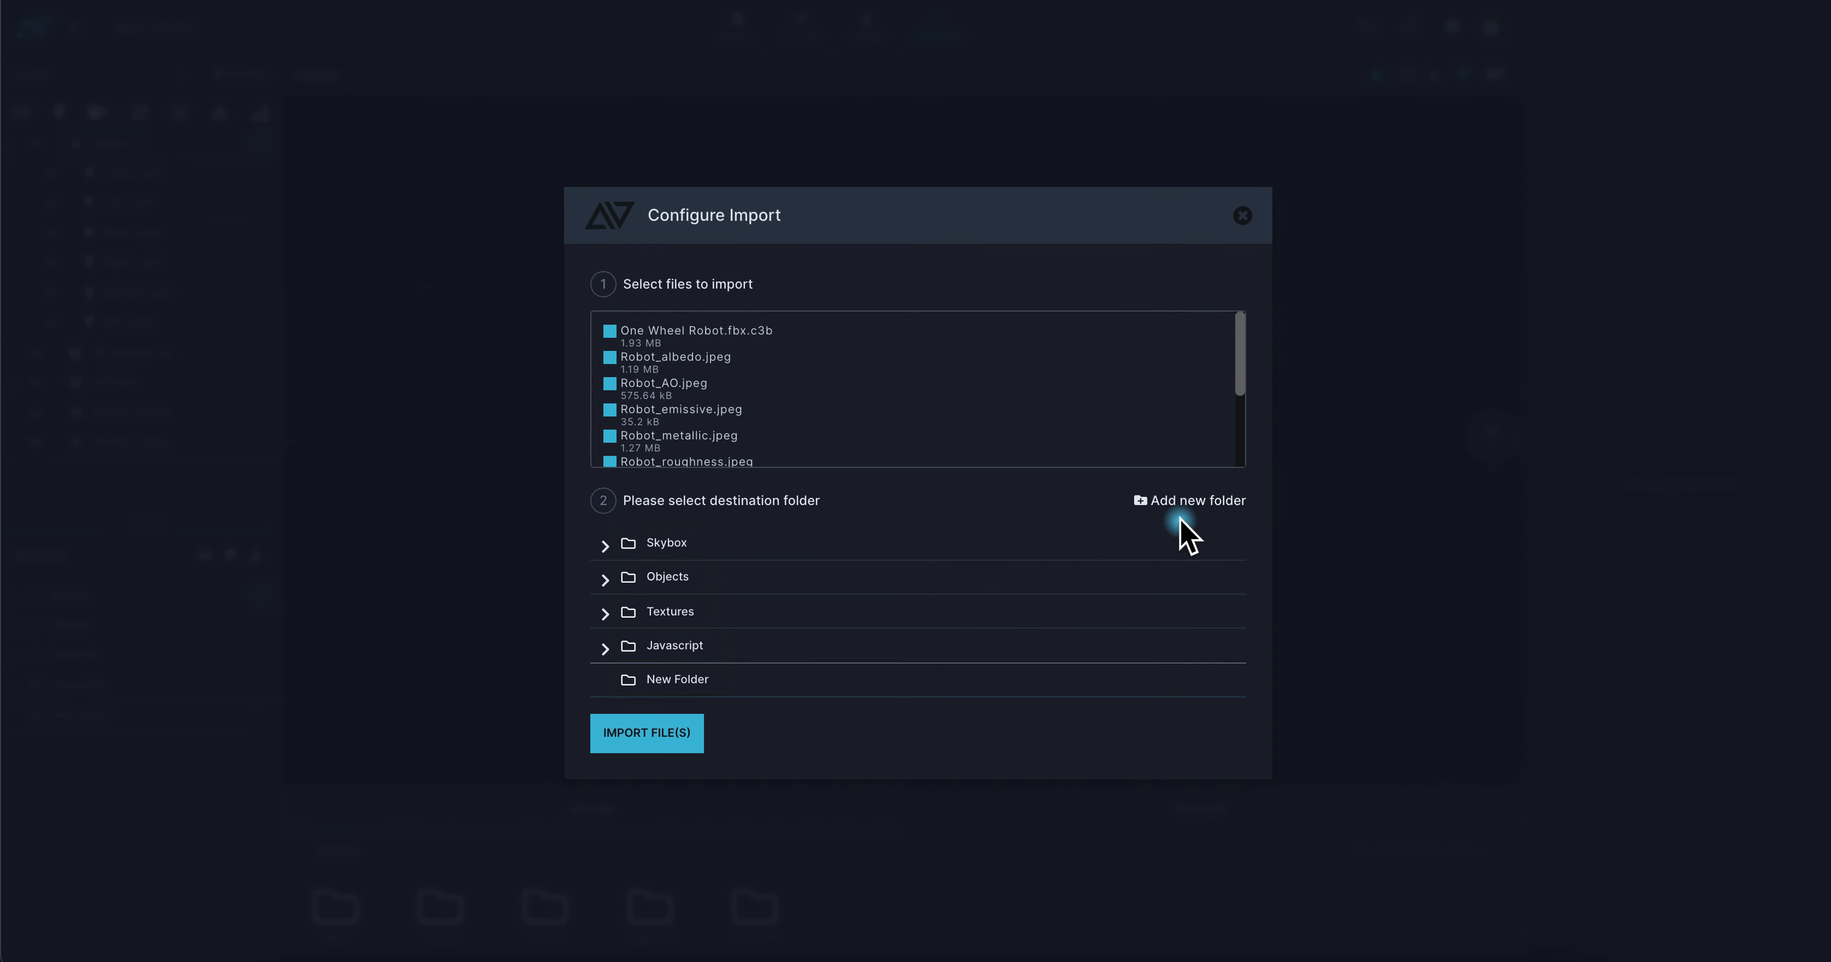
{"action": "double_click", "coordinate": [691, 680]}
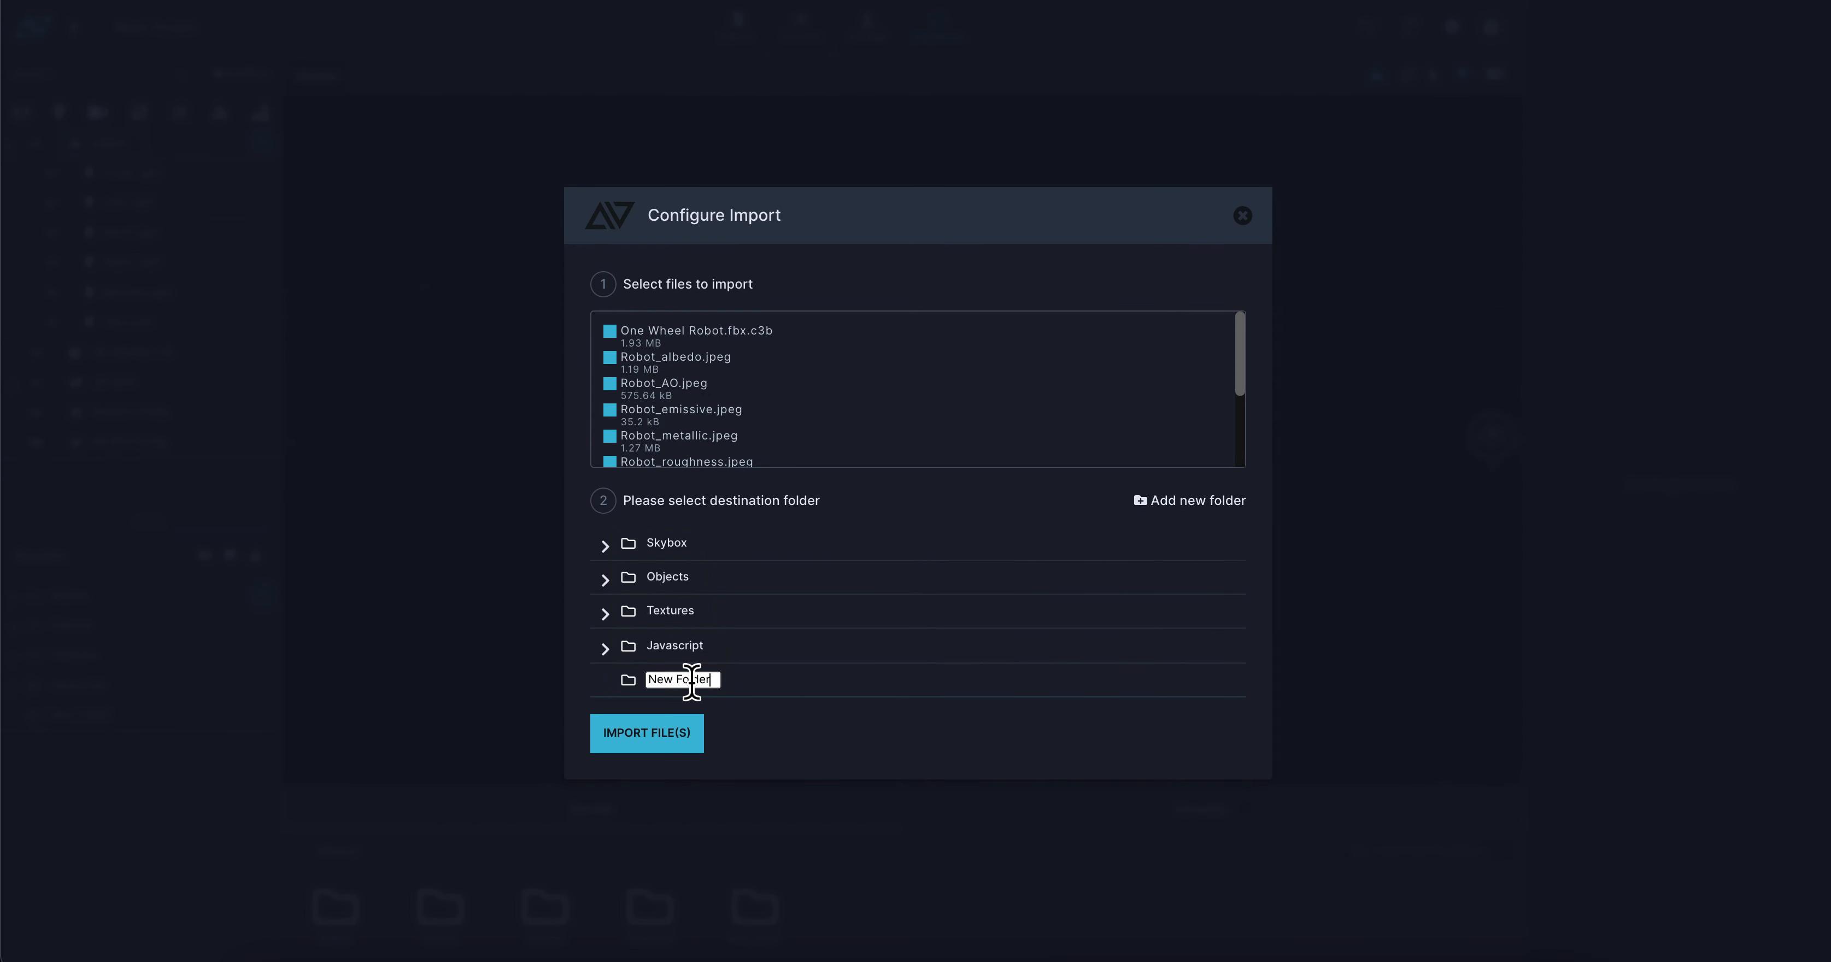
{"action": "key", "text": "BackSpace"}
{"action": "key", "text": "BackSpace"}
{"action": "key", "text": "BackSpace"}
{"action": "type", "text": "O"}
{"action": "left_click", "coordinate": [634, 739]}
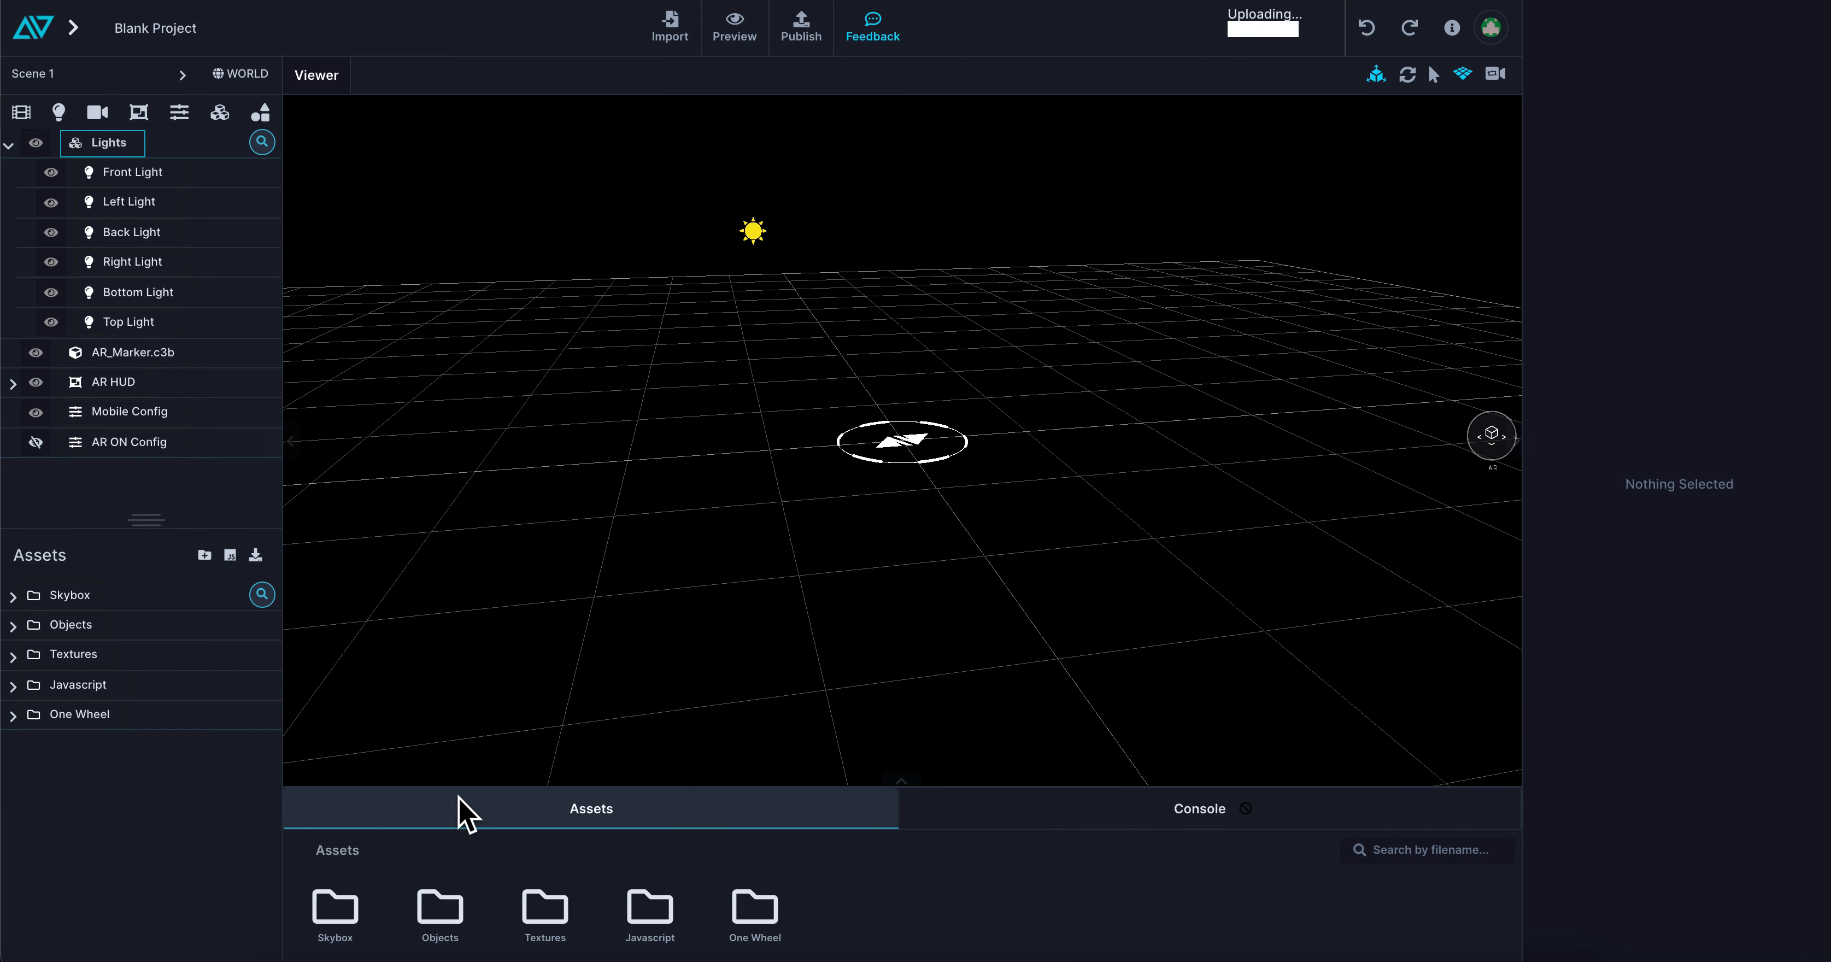
Place the One Wheel Robot model from the One Wheel folder into the scene and raise it to stand on the AR marker
{"action": "double_click", "coordinate": [743, 924]}
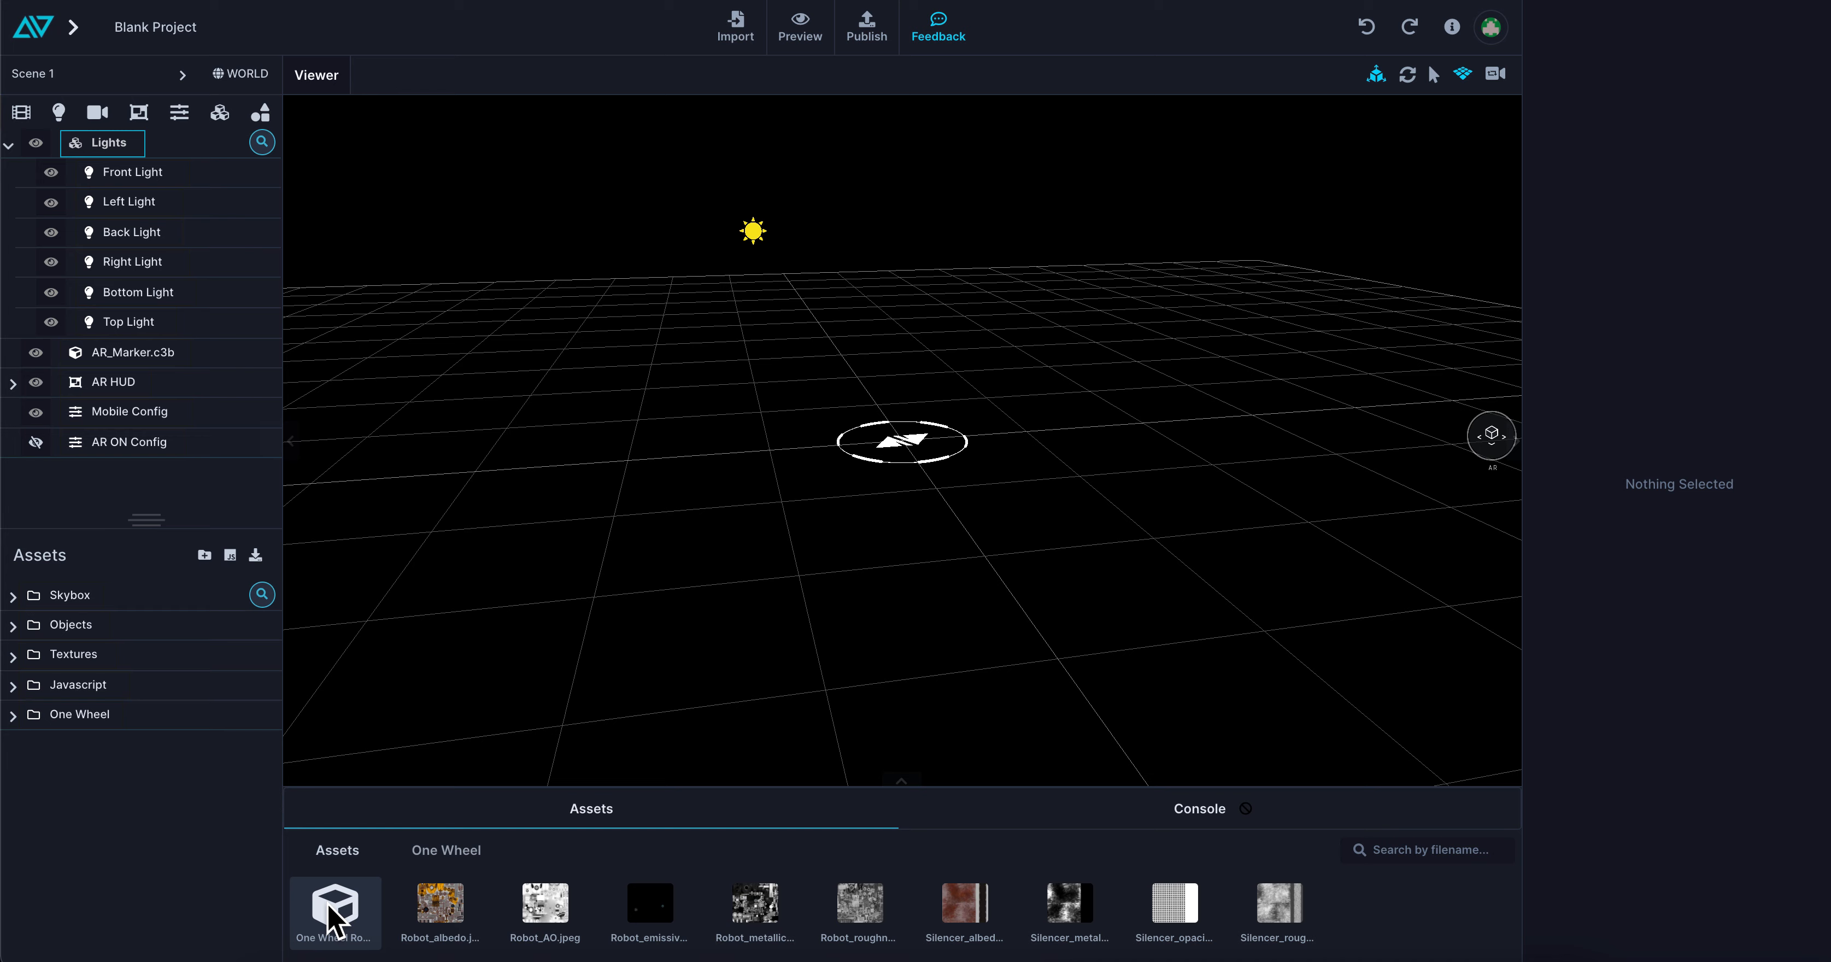
{"action": "left_click_drag", "start_coordinate": [334, 917], "coordinate": [903, 363]}
{"action": "left_click_drag", "start_coordinate": [1010, 568], "coordinate": [914, 401]}
{"action": "left_click", "coordinate": [918, 412]}
{"action": "left_click_drag", "start_coordinate": [903, 312], "coordinate": [943, 156]}
{"action": "left_click_drag", "start_coordinate": [1012, 525], "coordinate": [948, 360]}
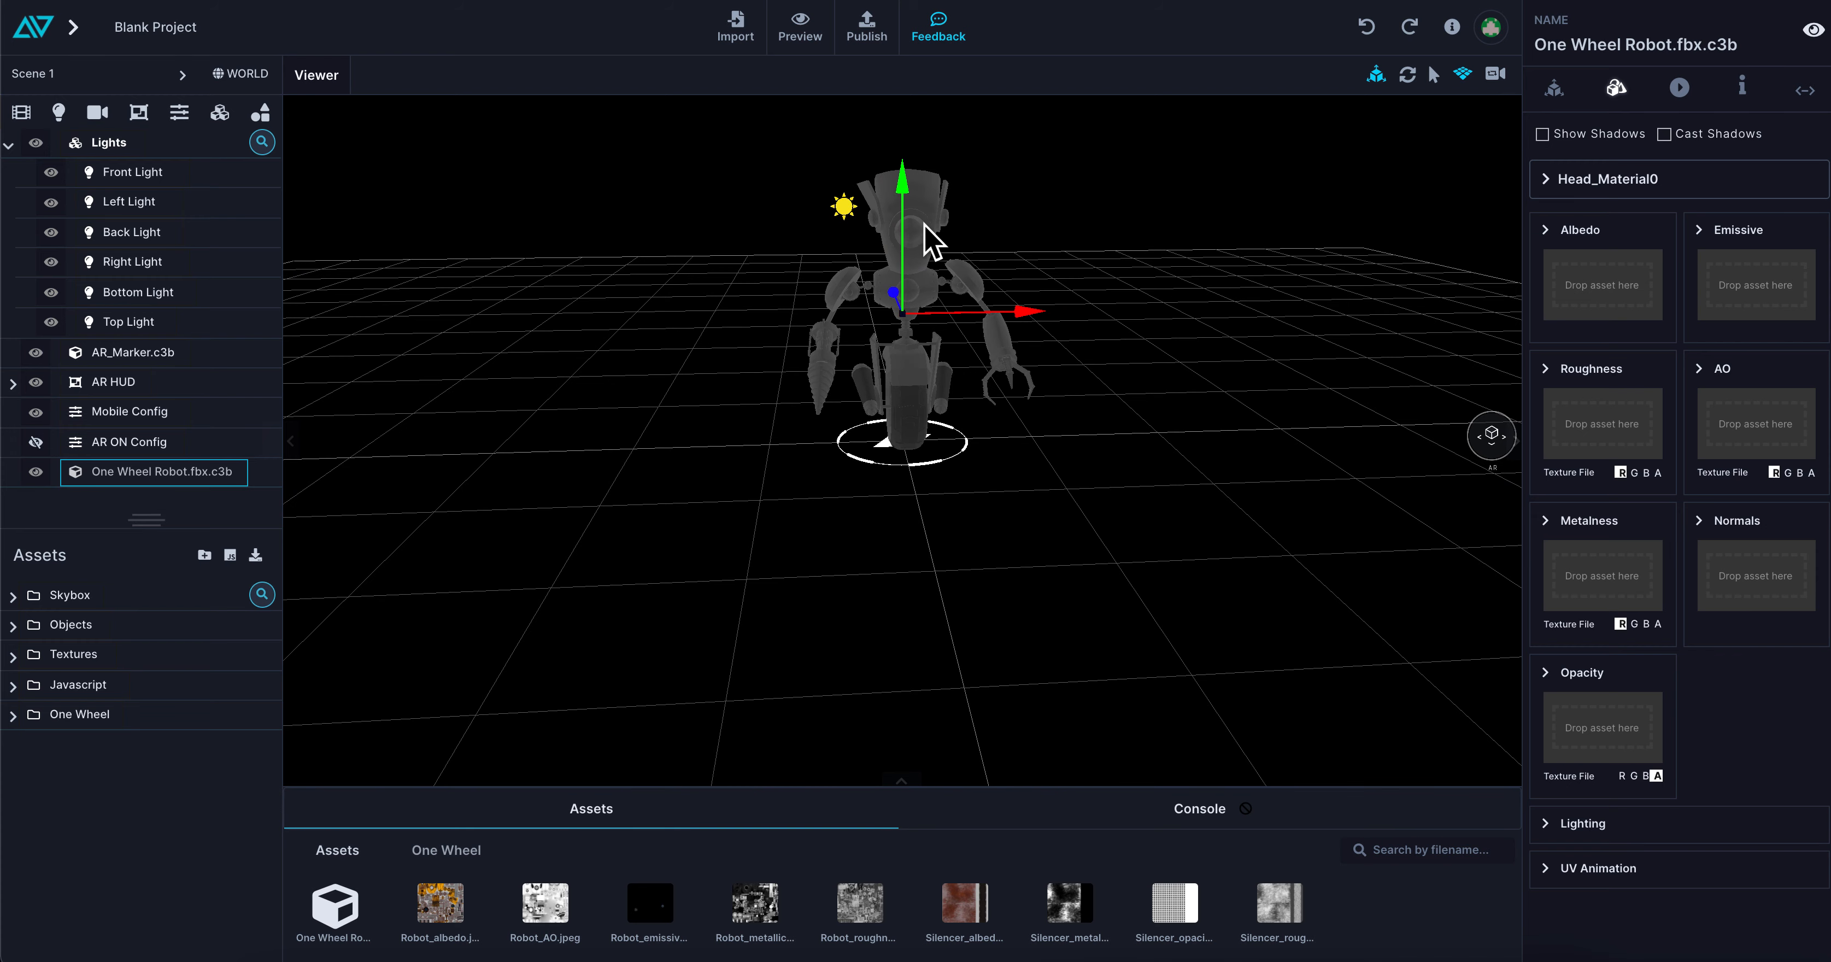
{"action": "left_click_drag", "start_coordinate": [922, 244], "coordinate": [865, 274]}
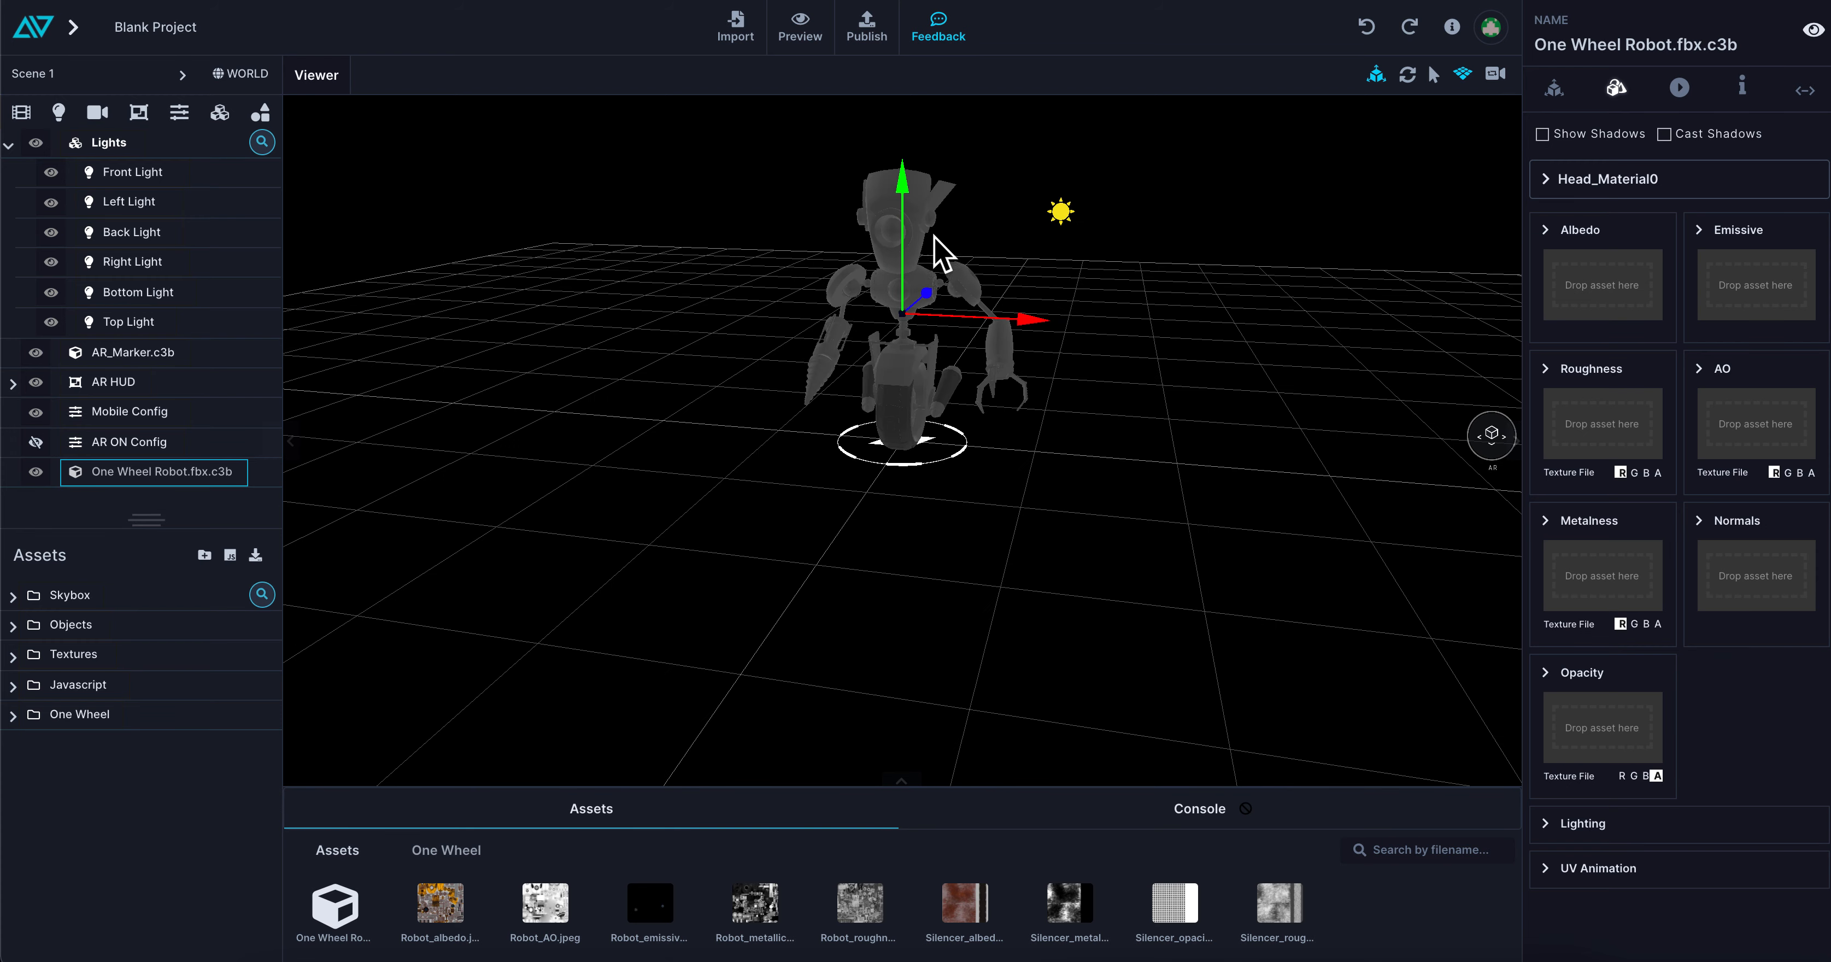
Try the robot's scale and move gizmo modes and hide the transform gizmo
{"action": "left_click", "coordinate": [1408, 74]}
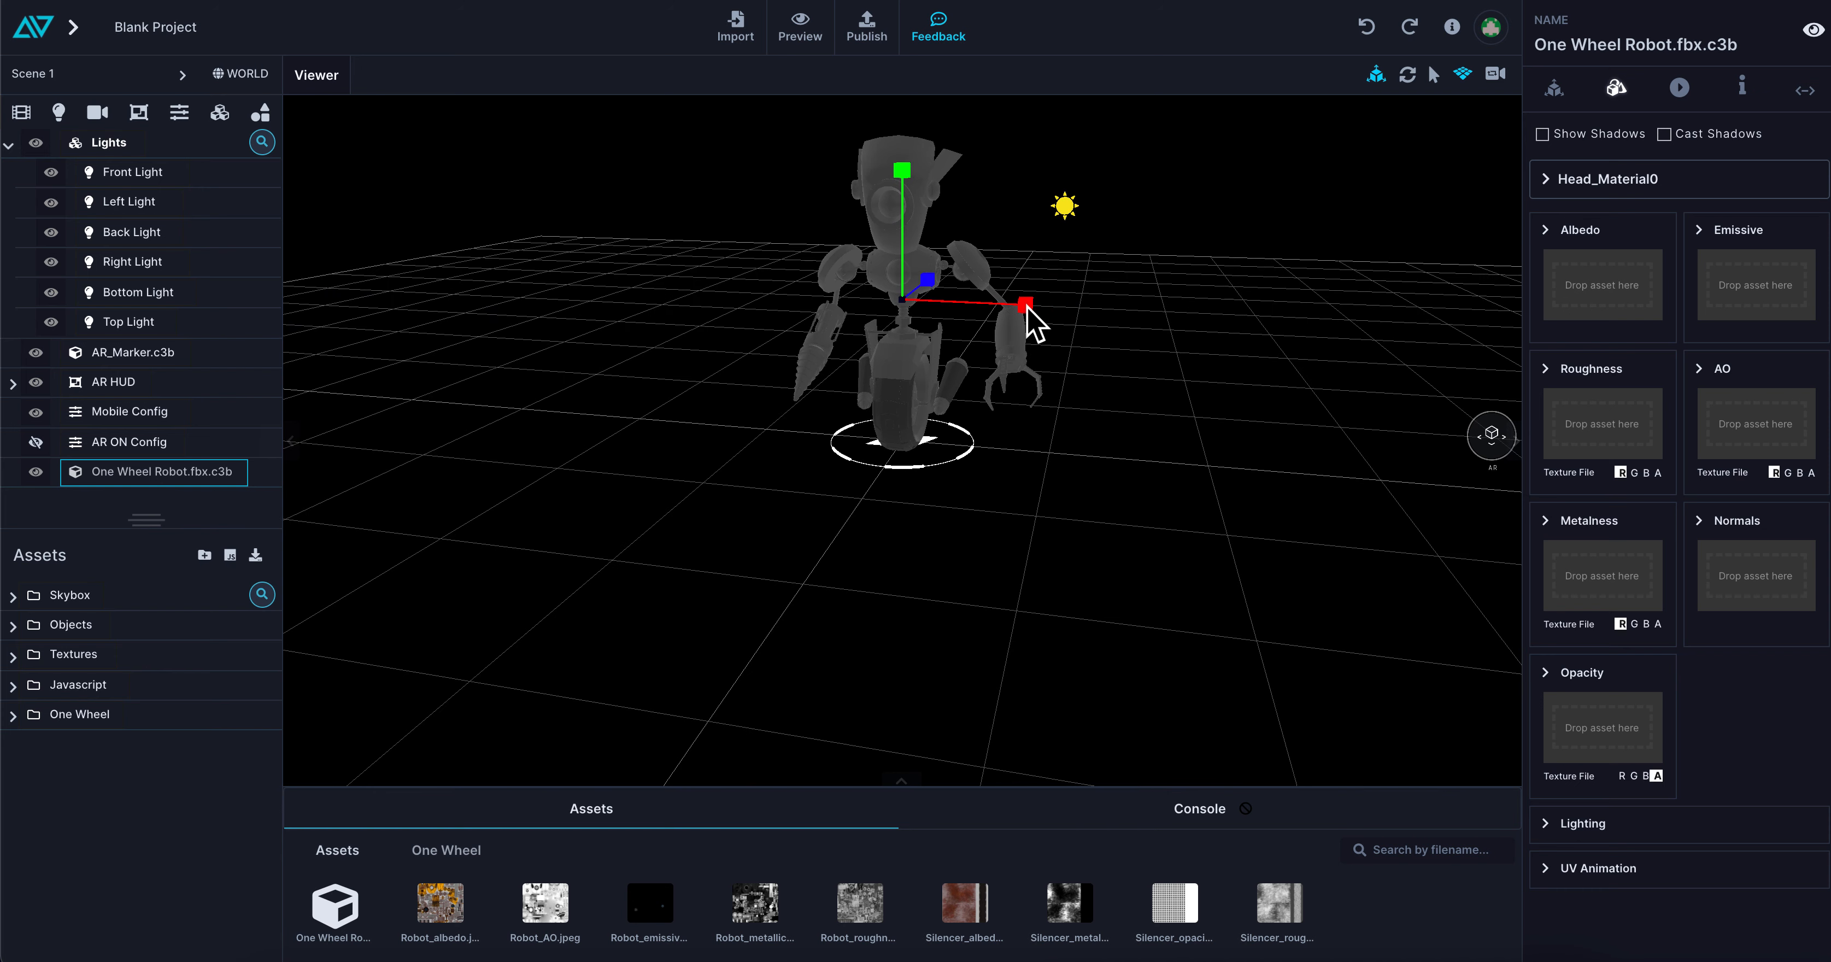
{"action": "key", "text": "w"}
{"action": "scroll", "coordinate": [1020, 506], "scroll_direction": "down", "scroll_amount": 5}
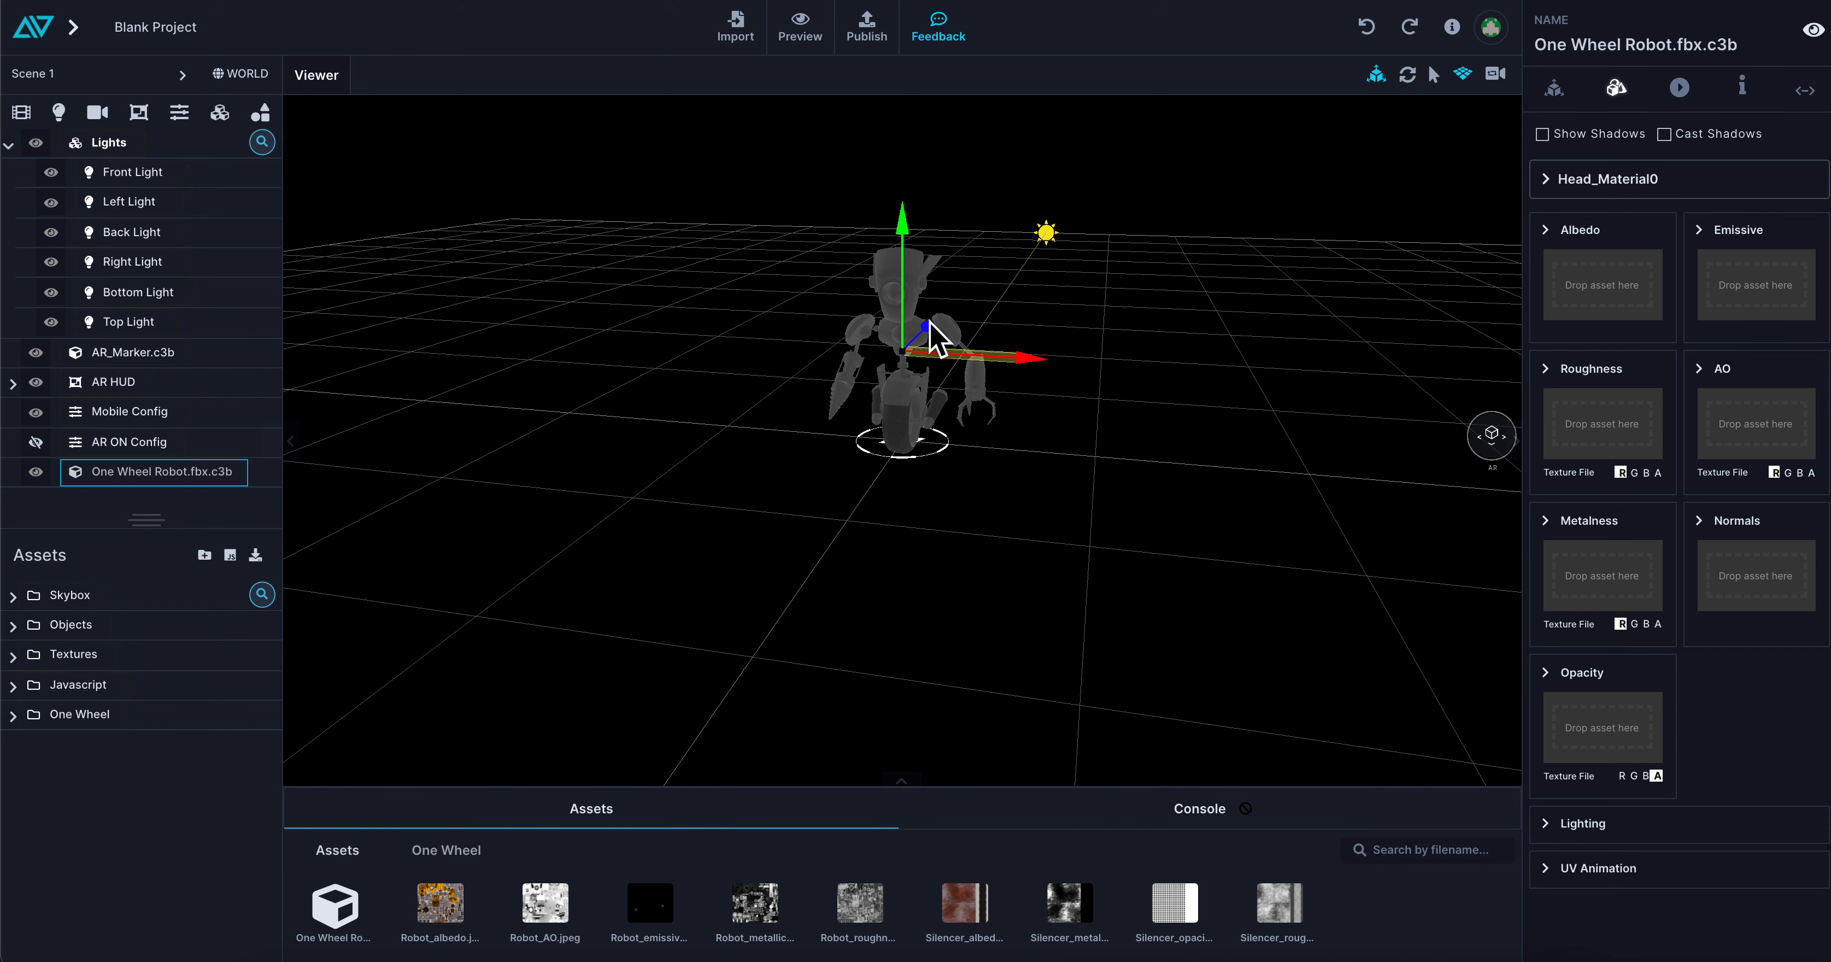
{"action": "left_click", "coordinate": [1375, 73]}
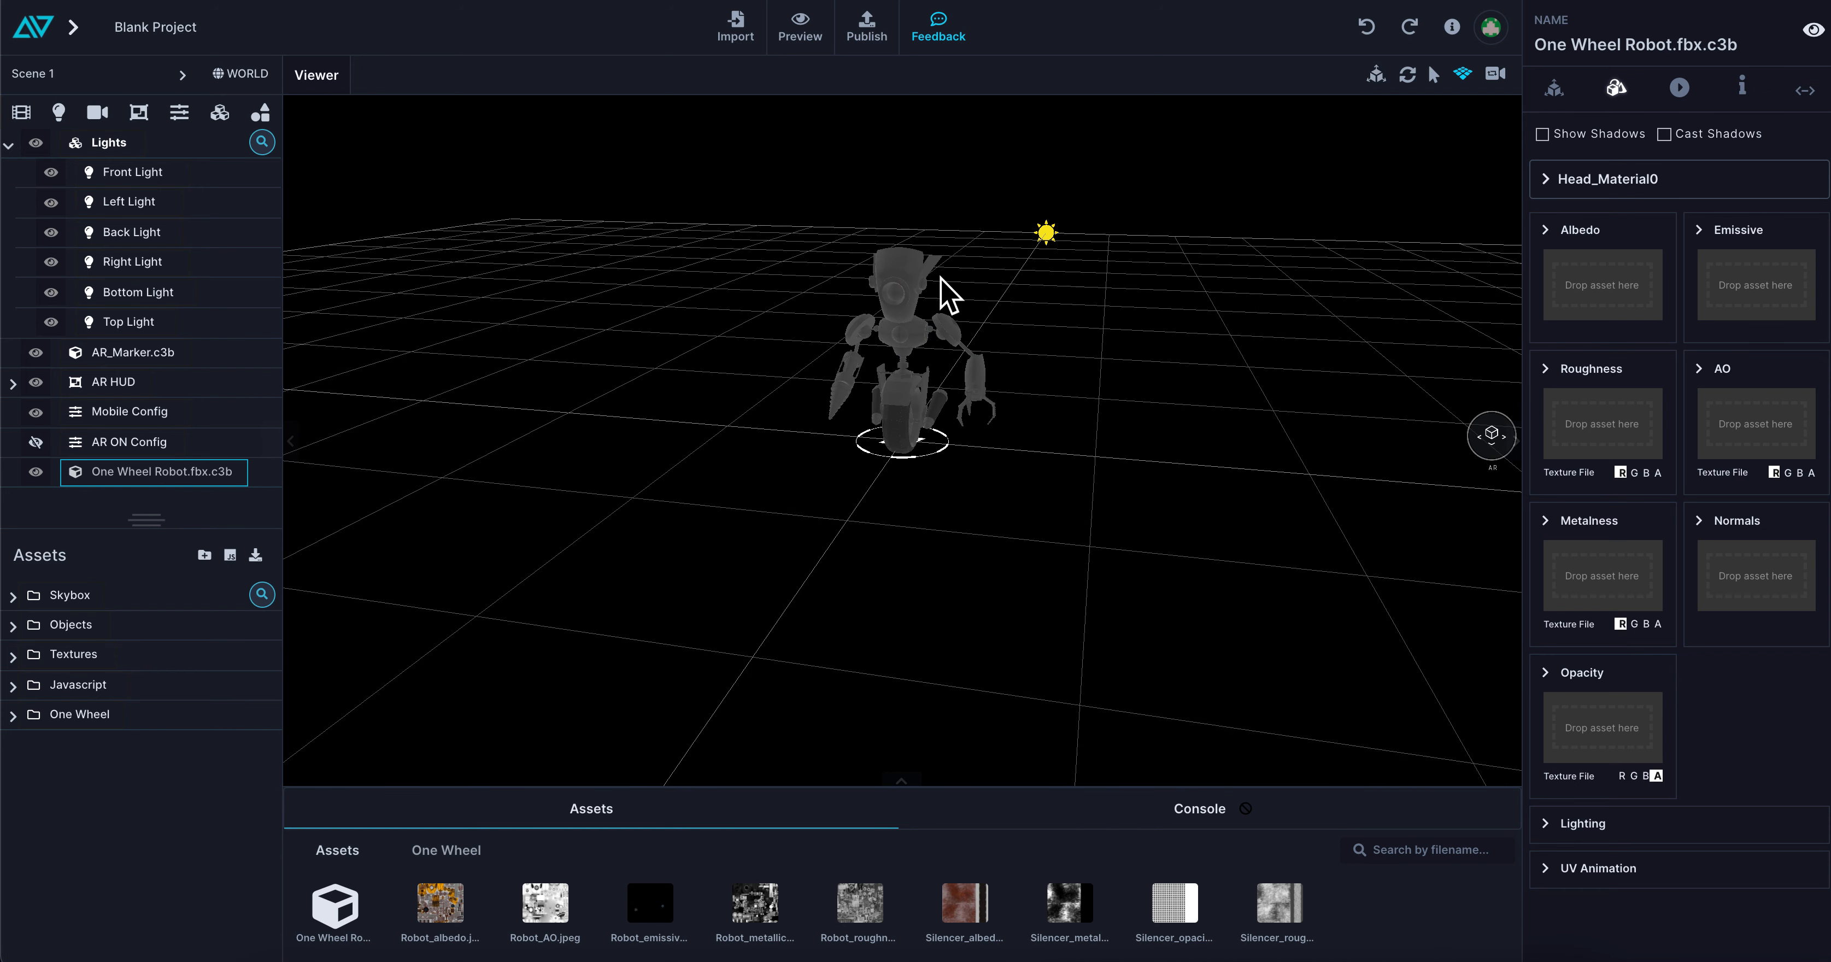
Enable Cast Shadows on the robot and add a Plane primitive to the scene
{"action": "left_click", "coordinate": [894, 294]}
{"action": "left_click", "coordinate": [261, 114]}
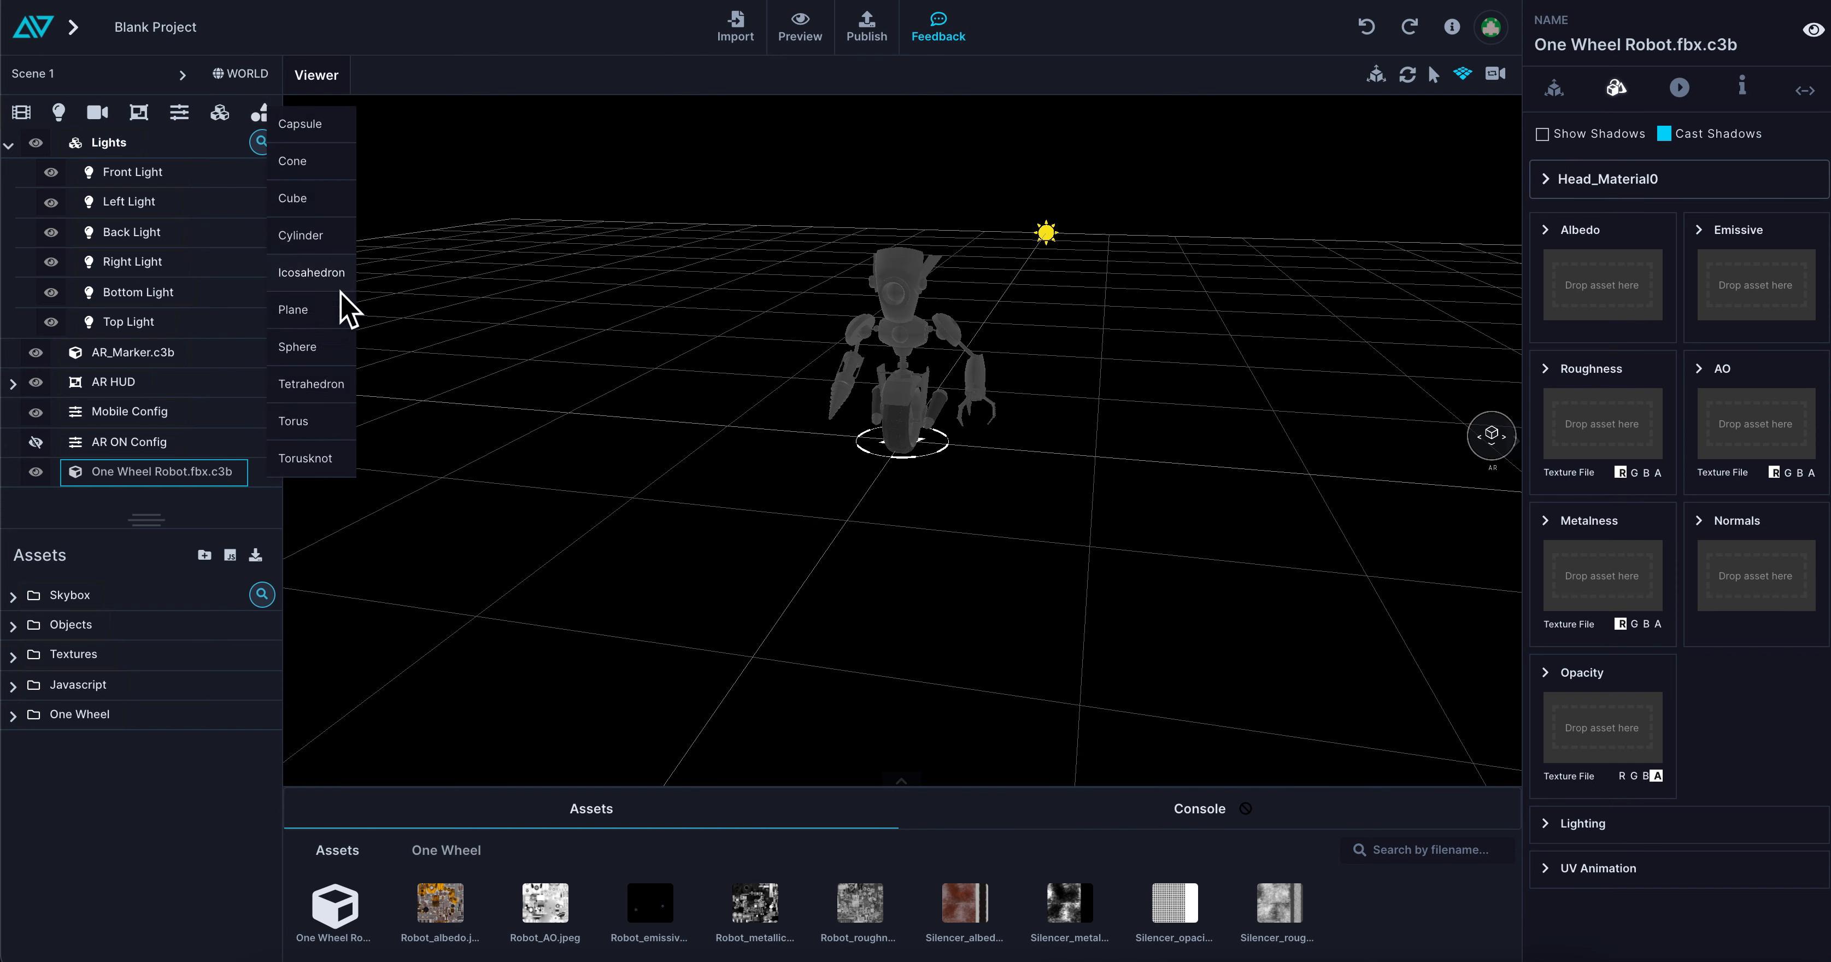
{"action": "left_click", "coordinate": [319, 313]}
{"action": "left_click", "coordinate": [962, 475]}
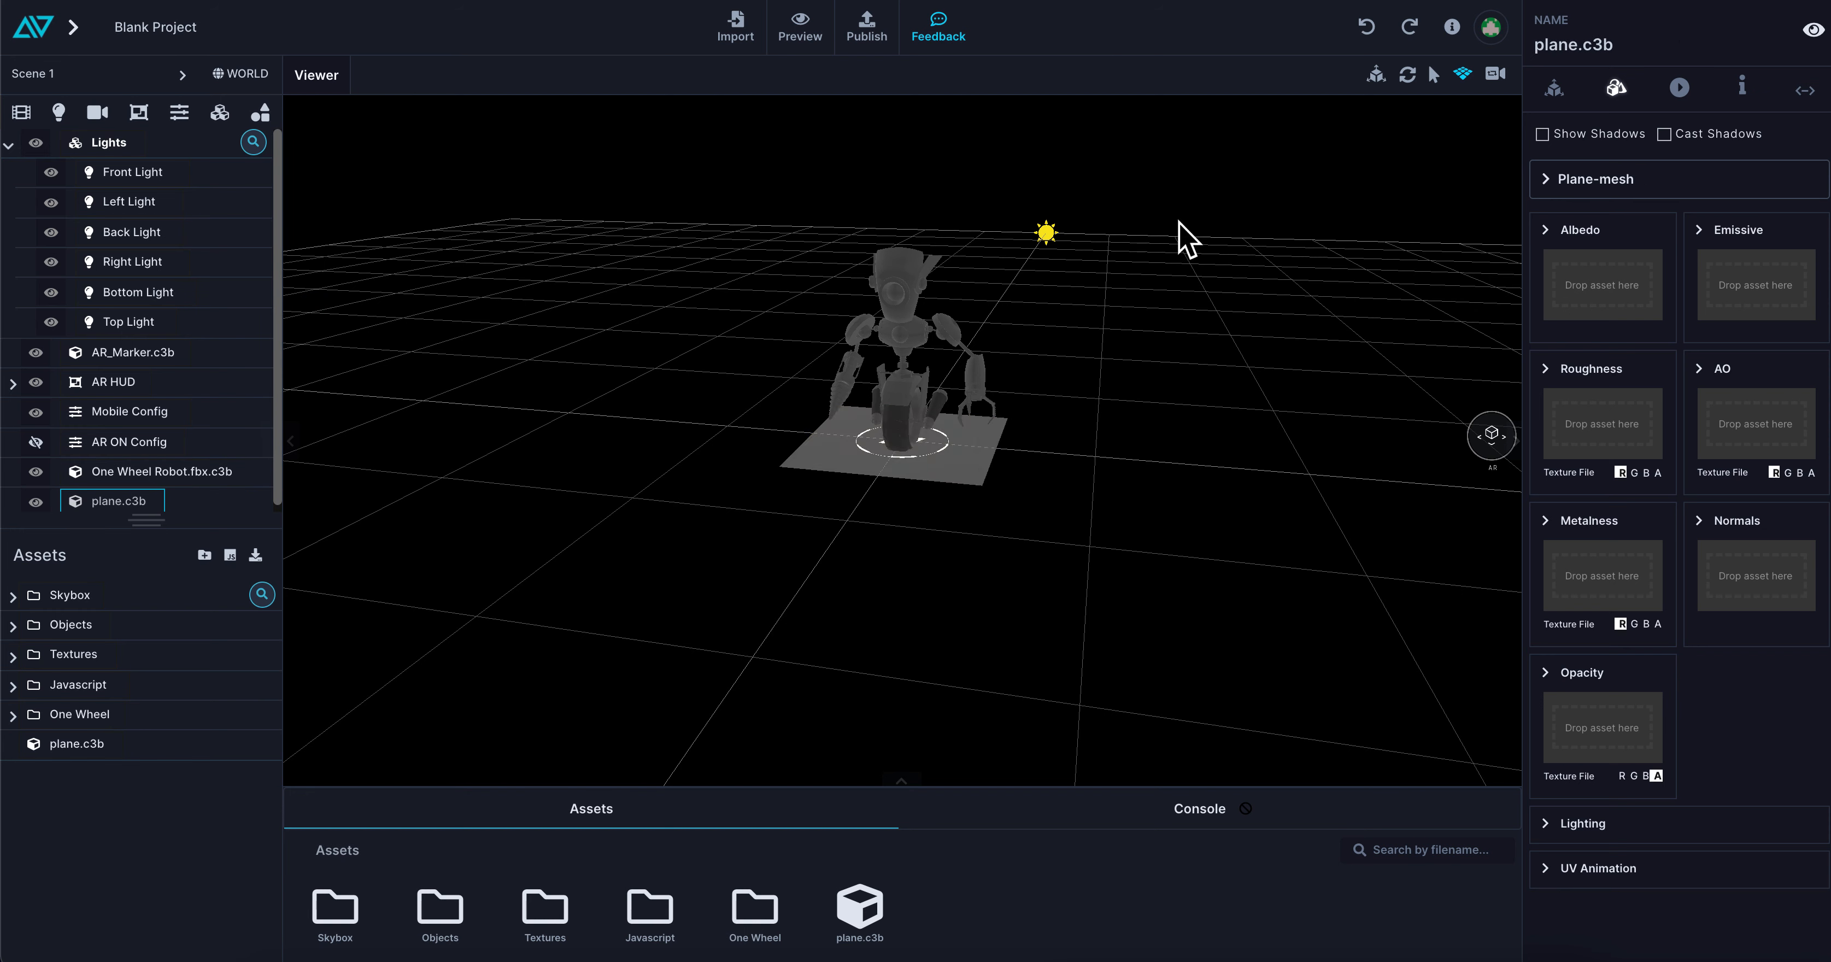
Enlarge the plane into a wide floor raised slightly above the AR marker, and enable Show Shadows on it
{"action": "left_click", "coordinate": [1377, 74]}
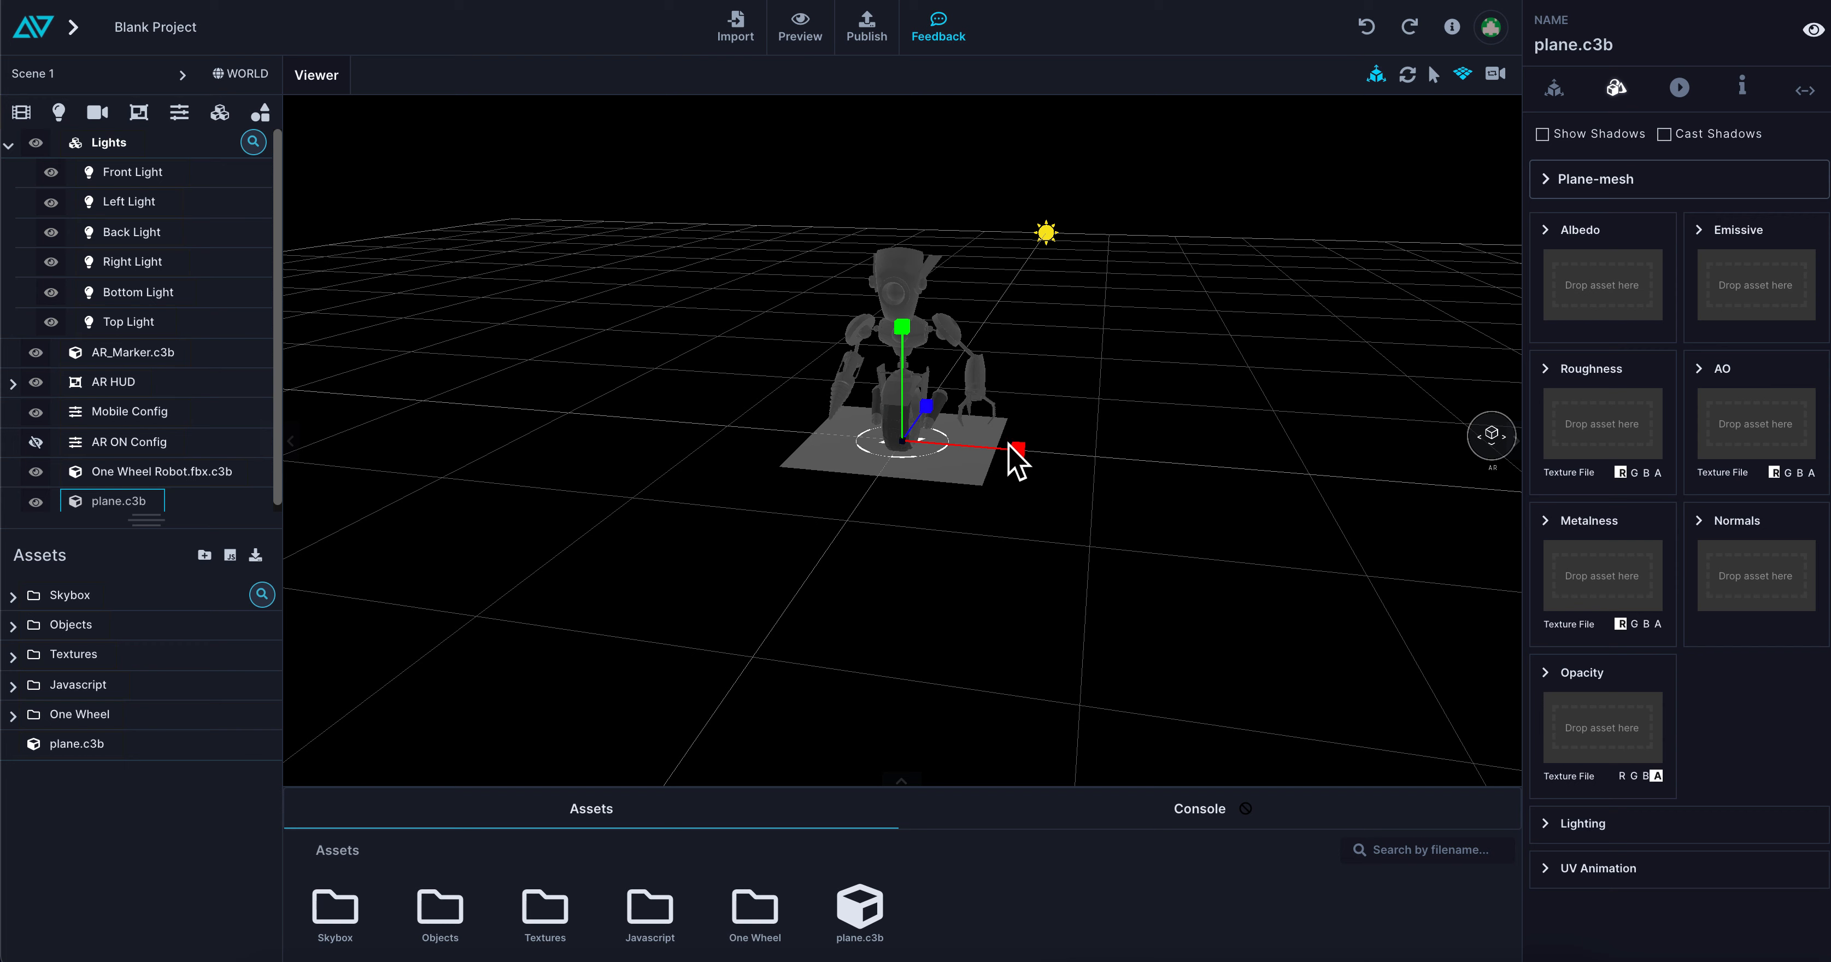
{"action": "left_click_drag", "start_coordinate": [1031, 462], "coordinate": [1354, 452]}
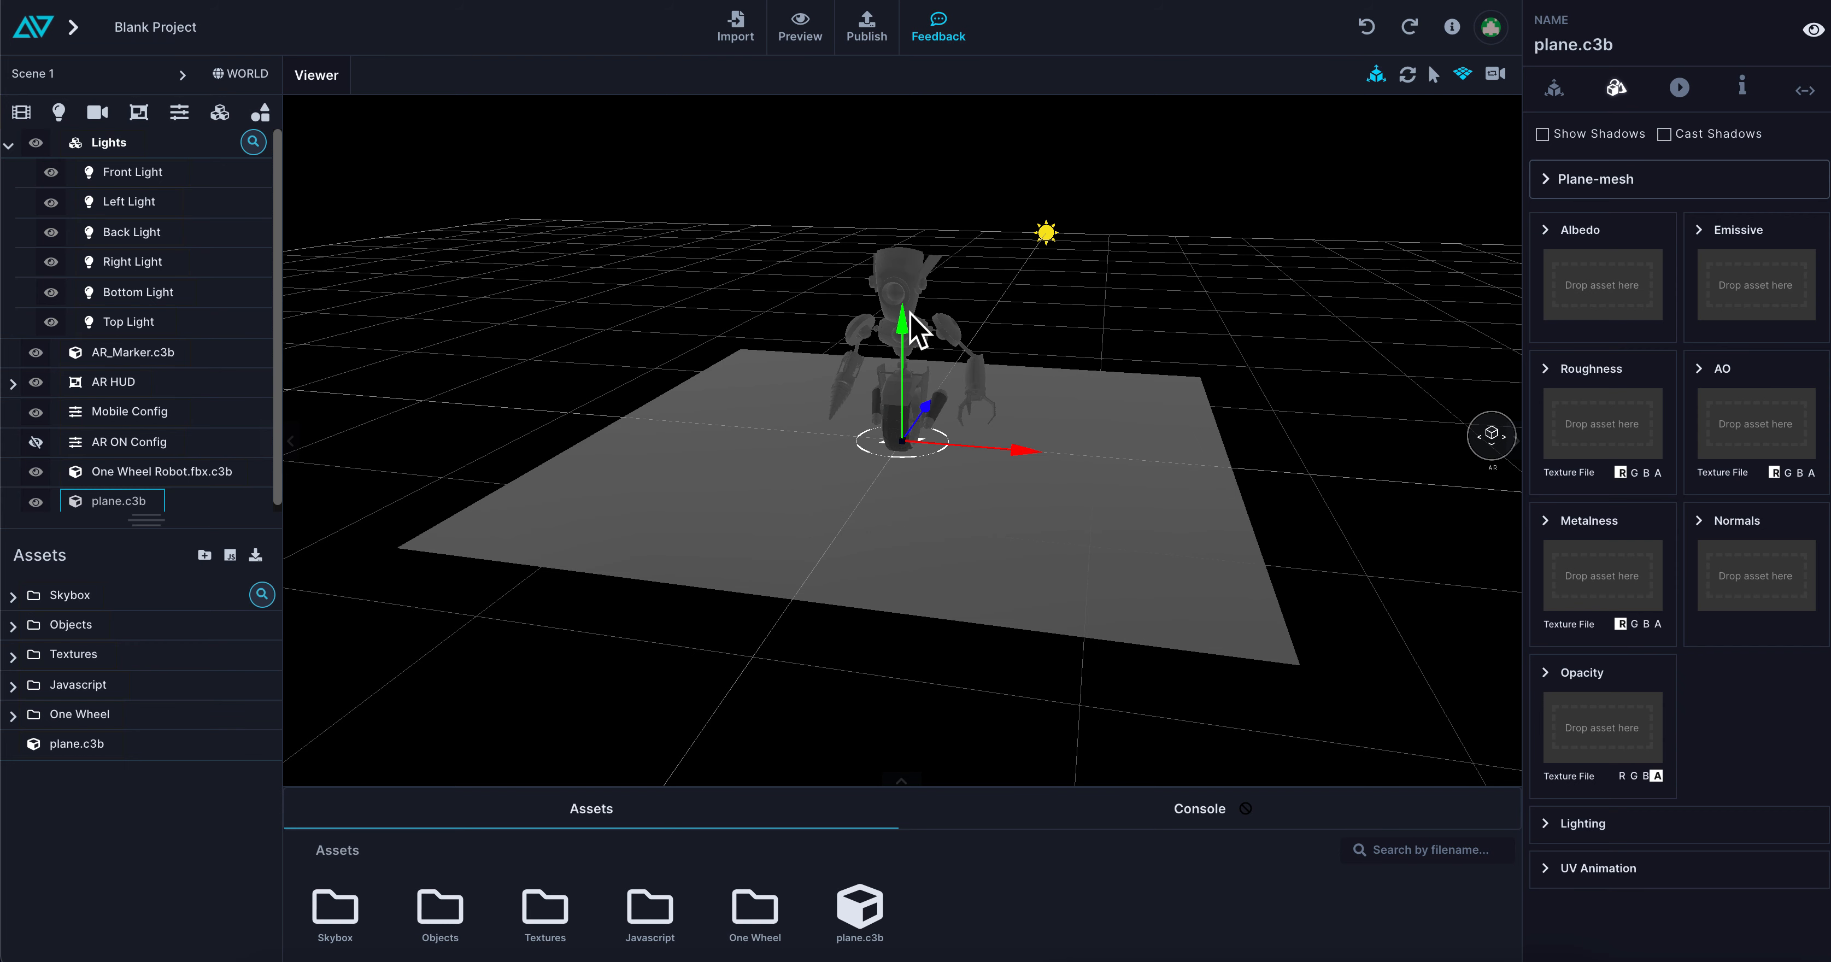
{"action": "left_click_drag", "start_coordinate": [901, 320], "coordinate": [901, 319]}
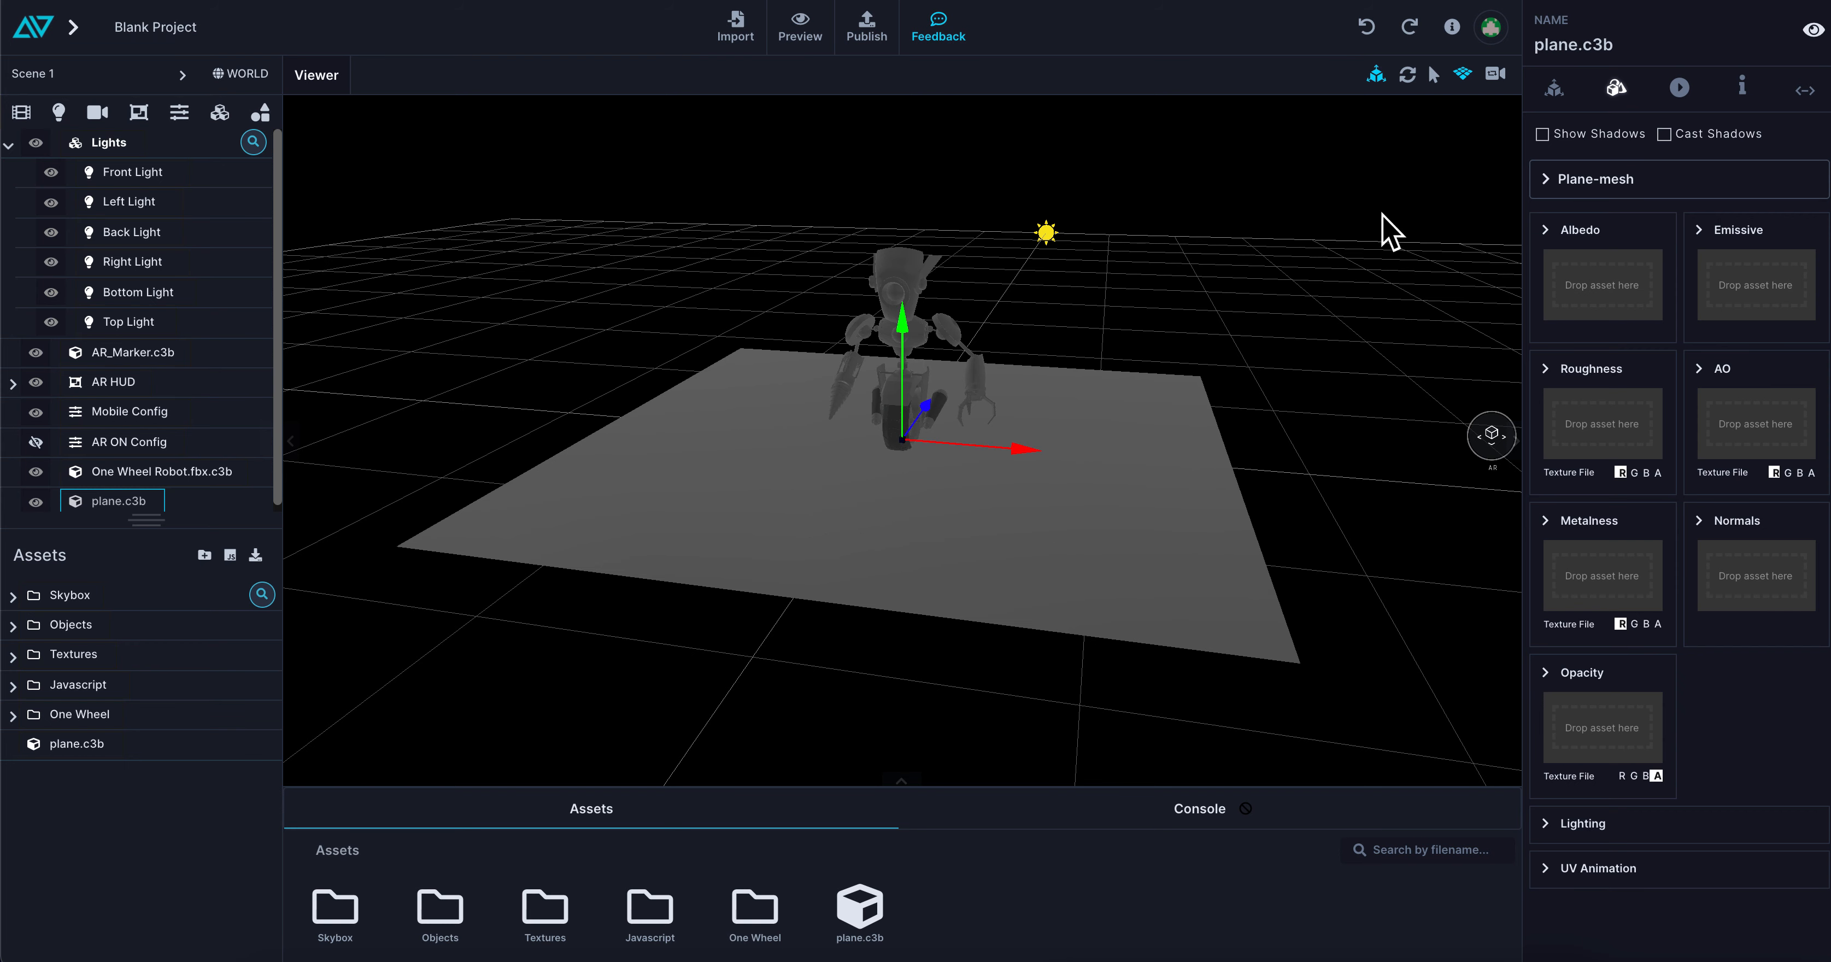
{"action": "left_click", "coordinate": [1542, 135]}
Turn on Enable Shadows and Enable FOV in the World shadow settings
{"action": "left_click", "coordinate": [270, 79]}
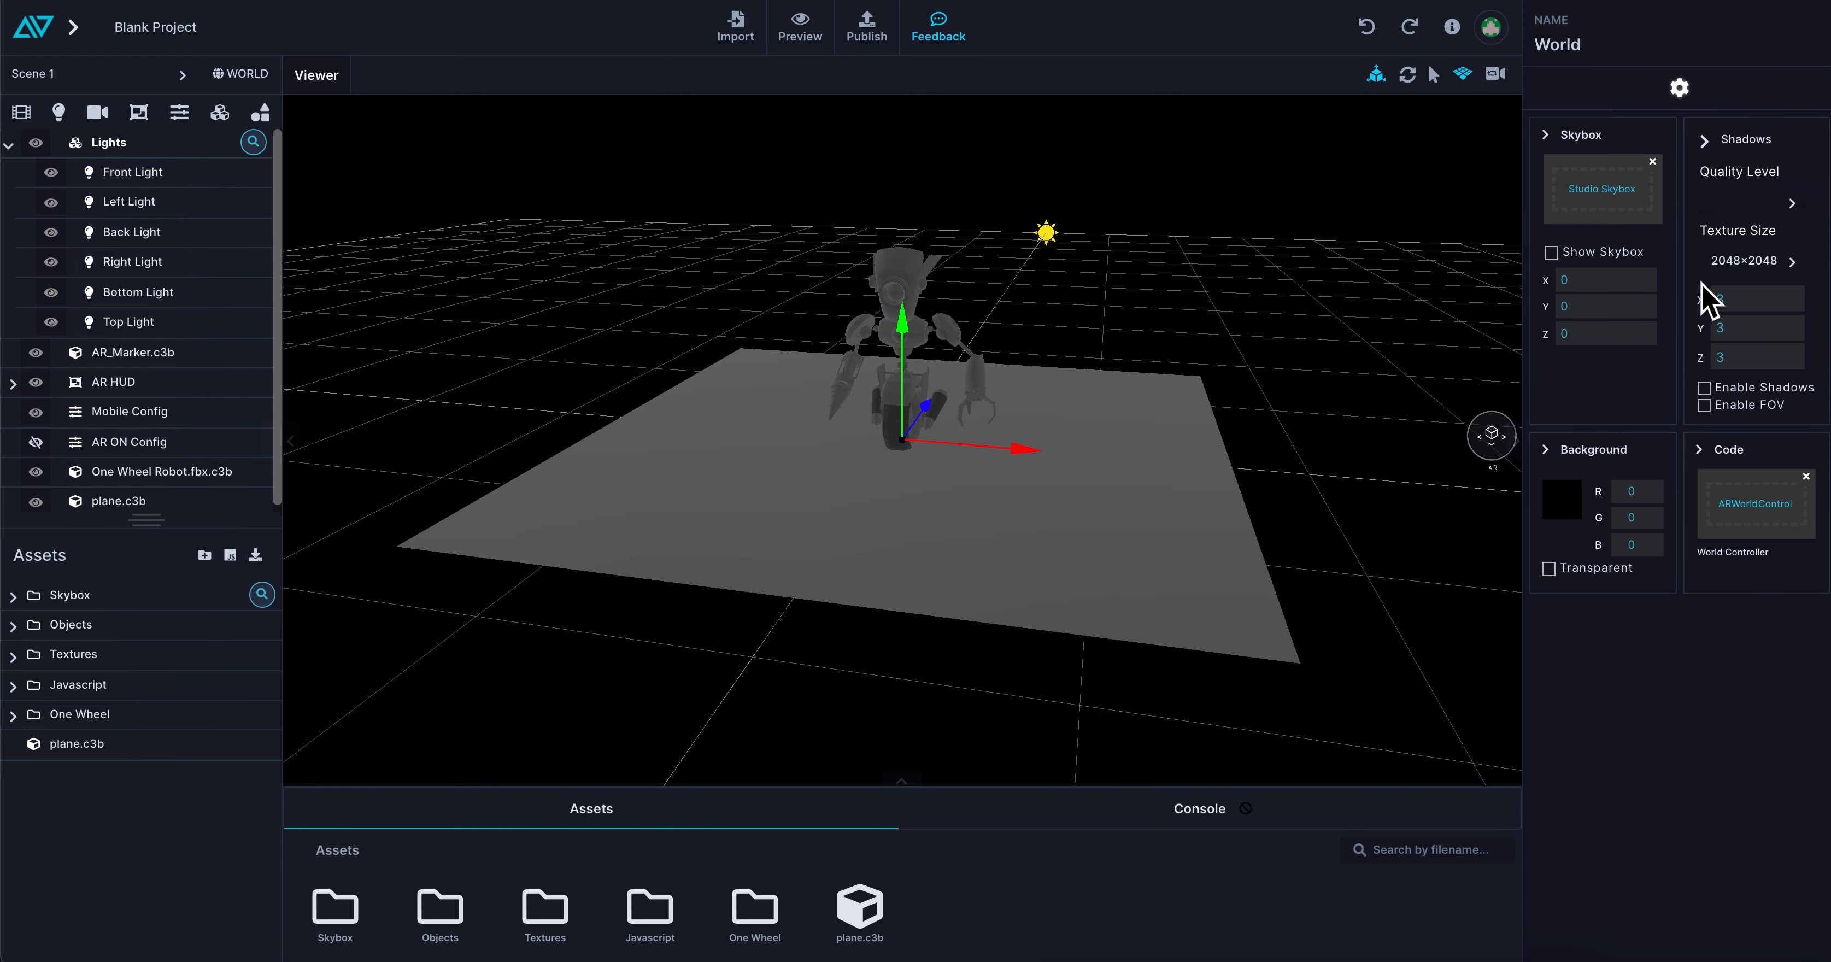
{"action": "left_click", "coordinate": [1715, 388]}
{"action": "left_click", "coordinate": [1709, 404]}
{"action": "left_click_drag", "start_coordinate": [1104, 519], "coordinate": [1142, 530]}
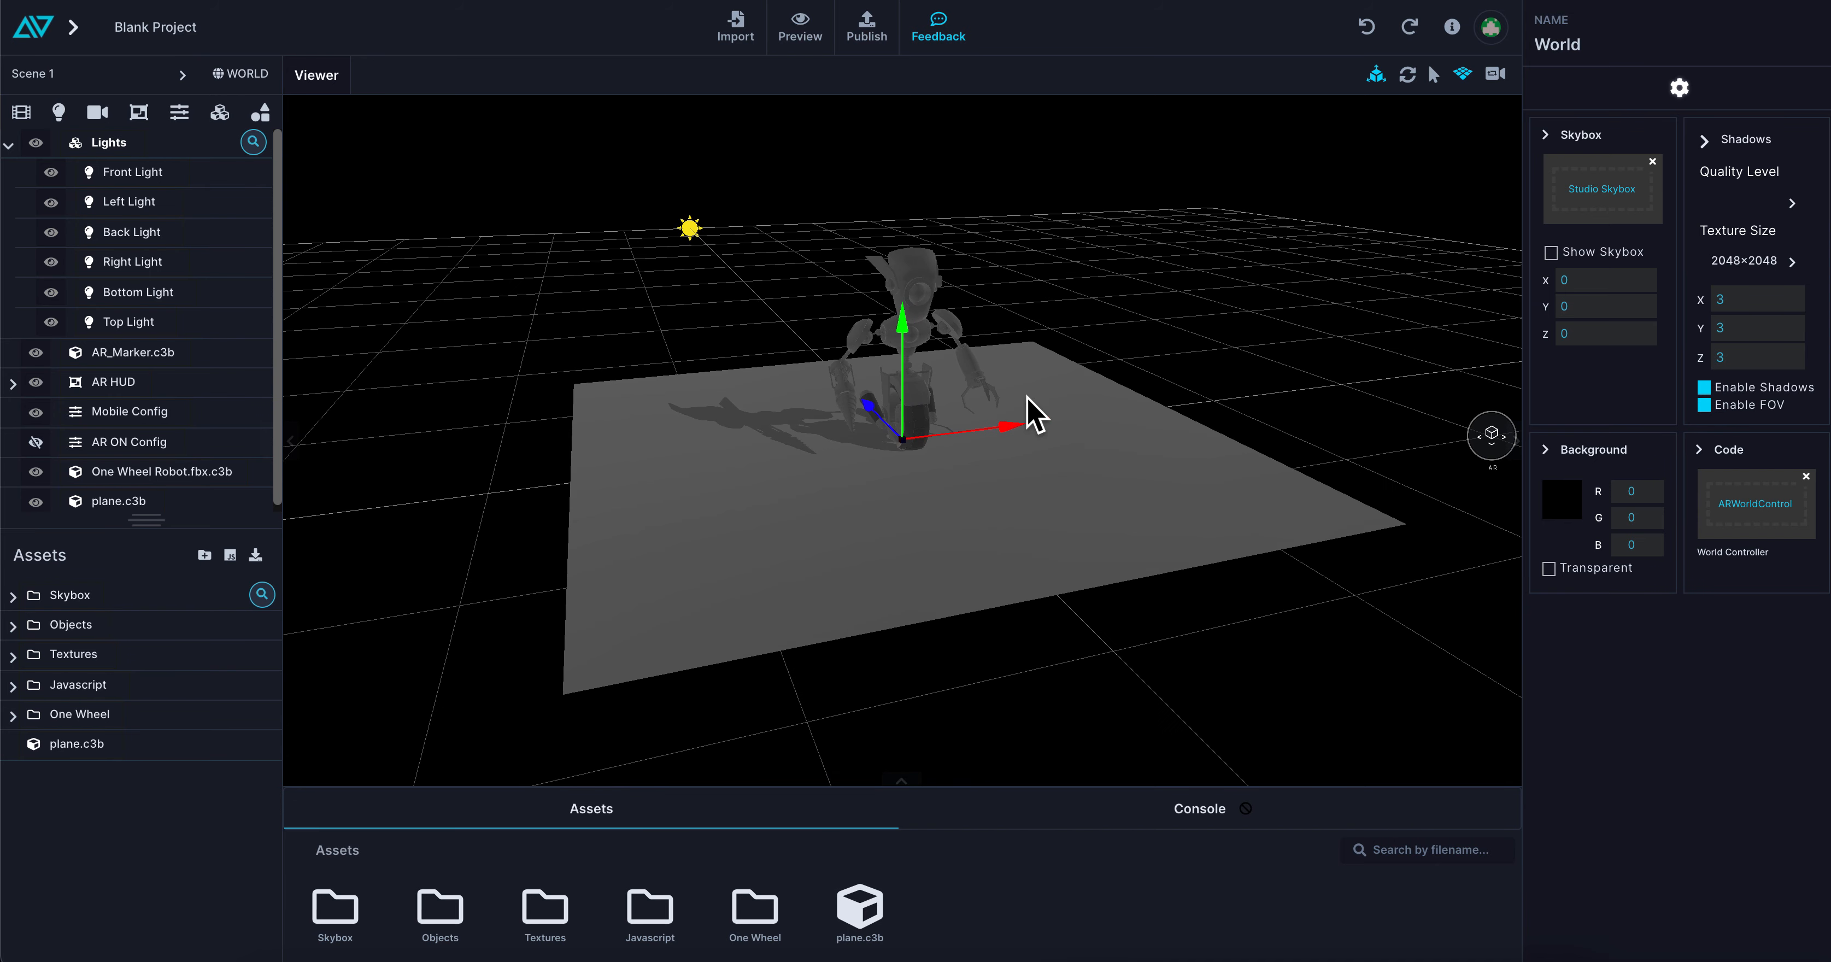
Select the robot and examine its individual meshes in the mesh list against a close-up of the model
{"action": "left_click", "coordinate": [912, 282]}
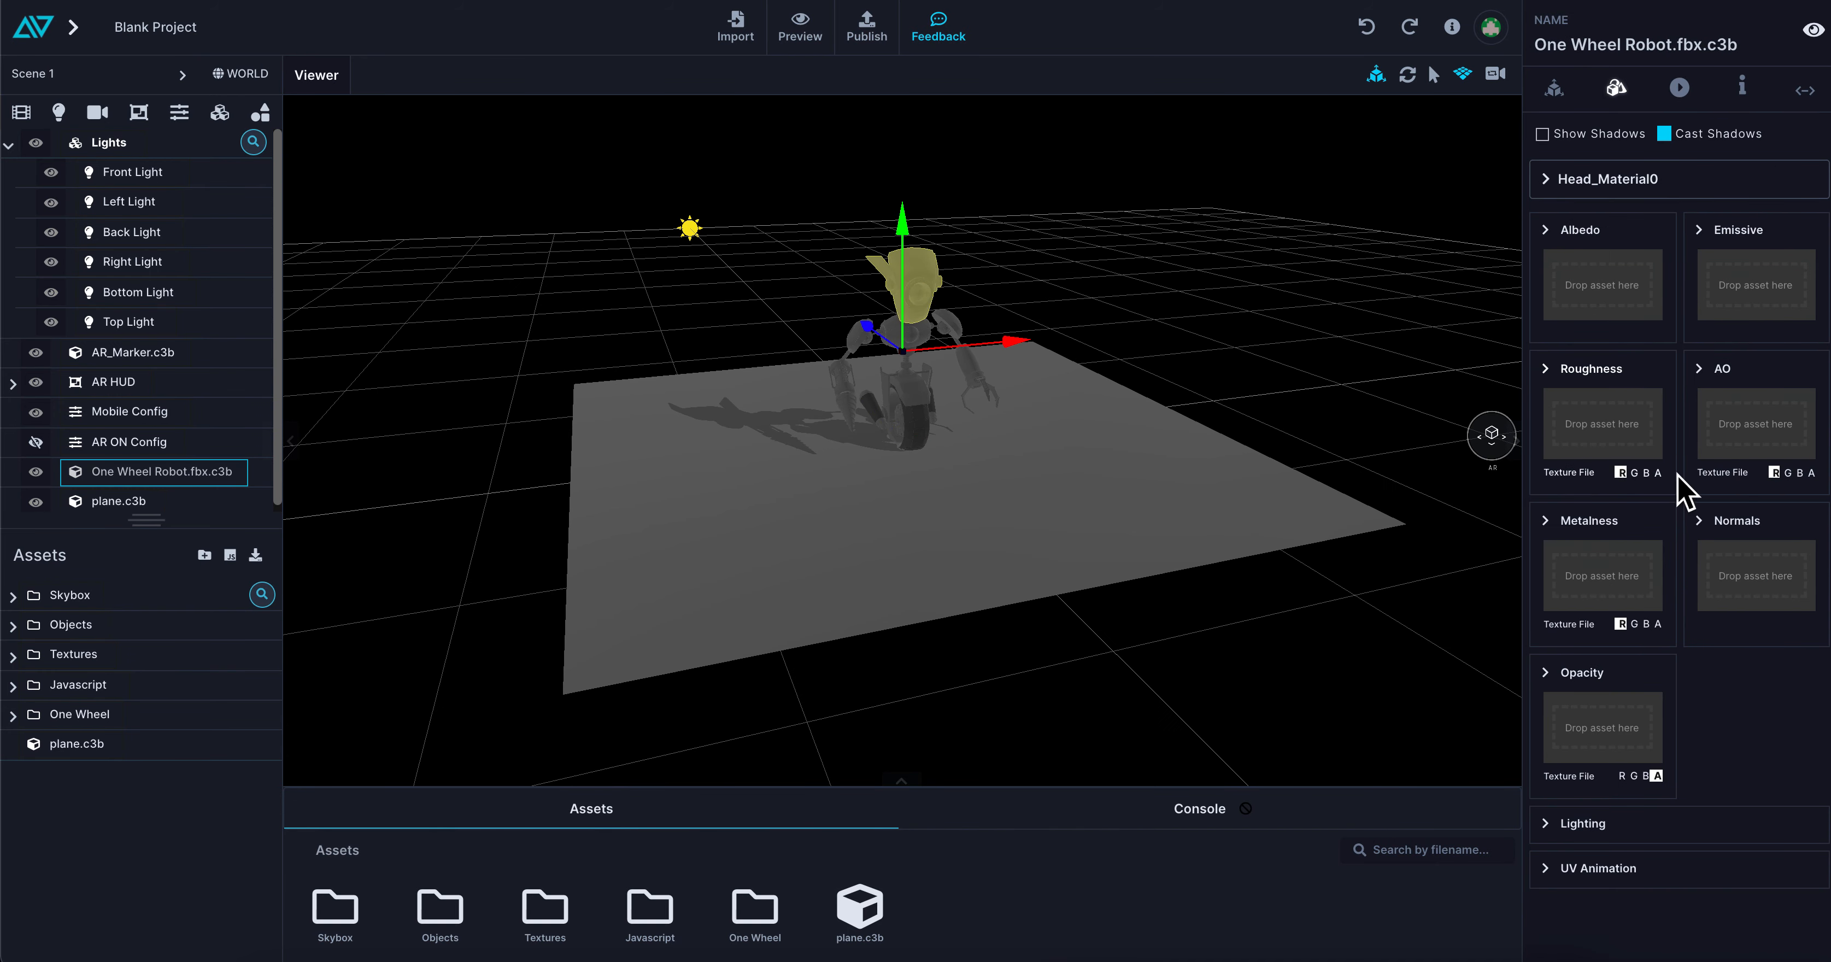
{"action": "left_click", "coordinate": [1547, 180]}
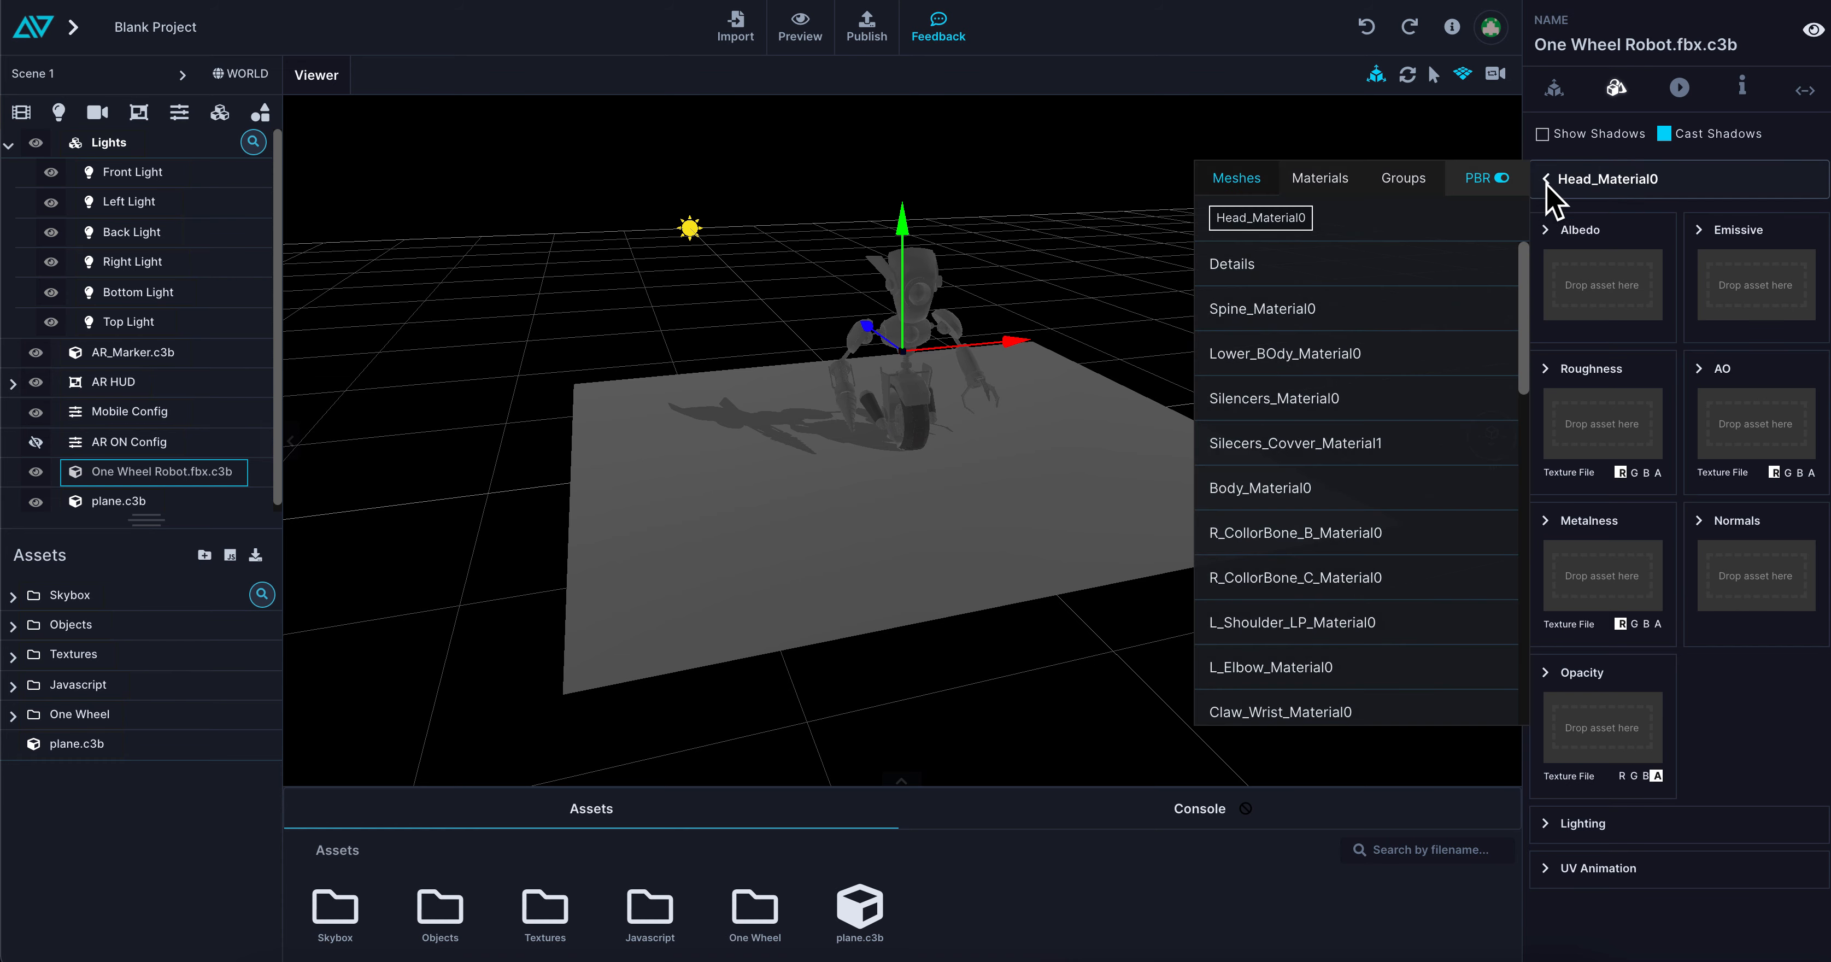
{"action": "scroll", "coordinate": [1008, 414], "scroll_direction": "up", "scroll_amount": 5}
{"action": "right_click_drag", "start_coordinate": [1008, 414], "coordinate": [992, 547]}
{"action": "right_click_drag", "start_coordinate": [1095, 404], "coordinate": [1113, 369]}
{"action": "scroll", "coordinate": [1120, 389], "scroll_direction": "up", "scroll_amount": 3}
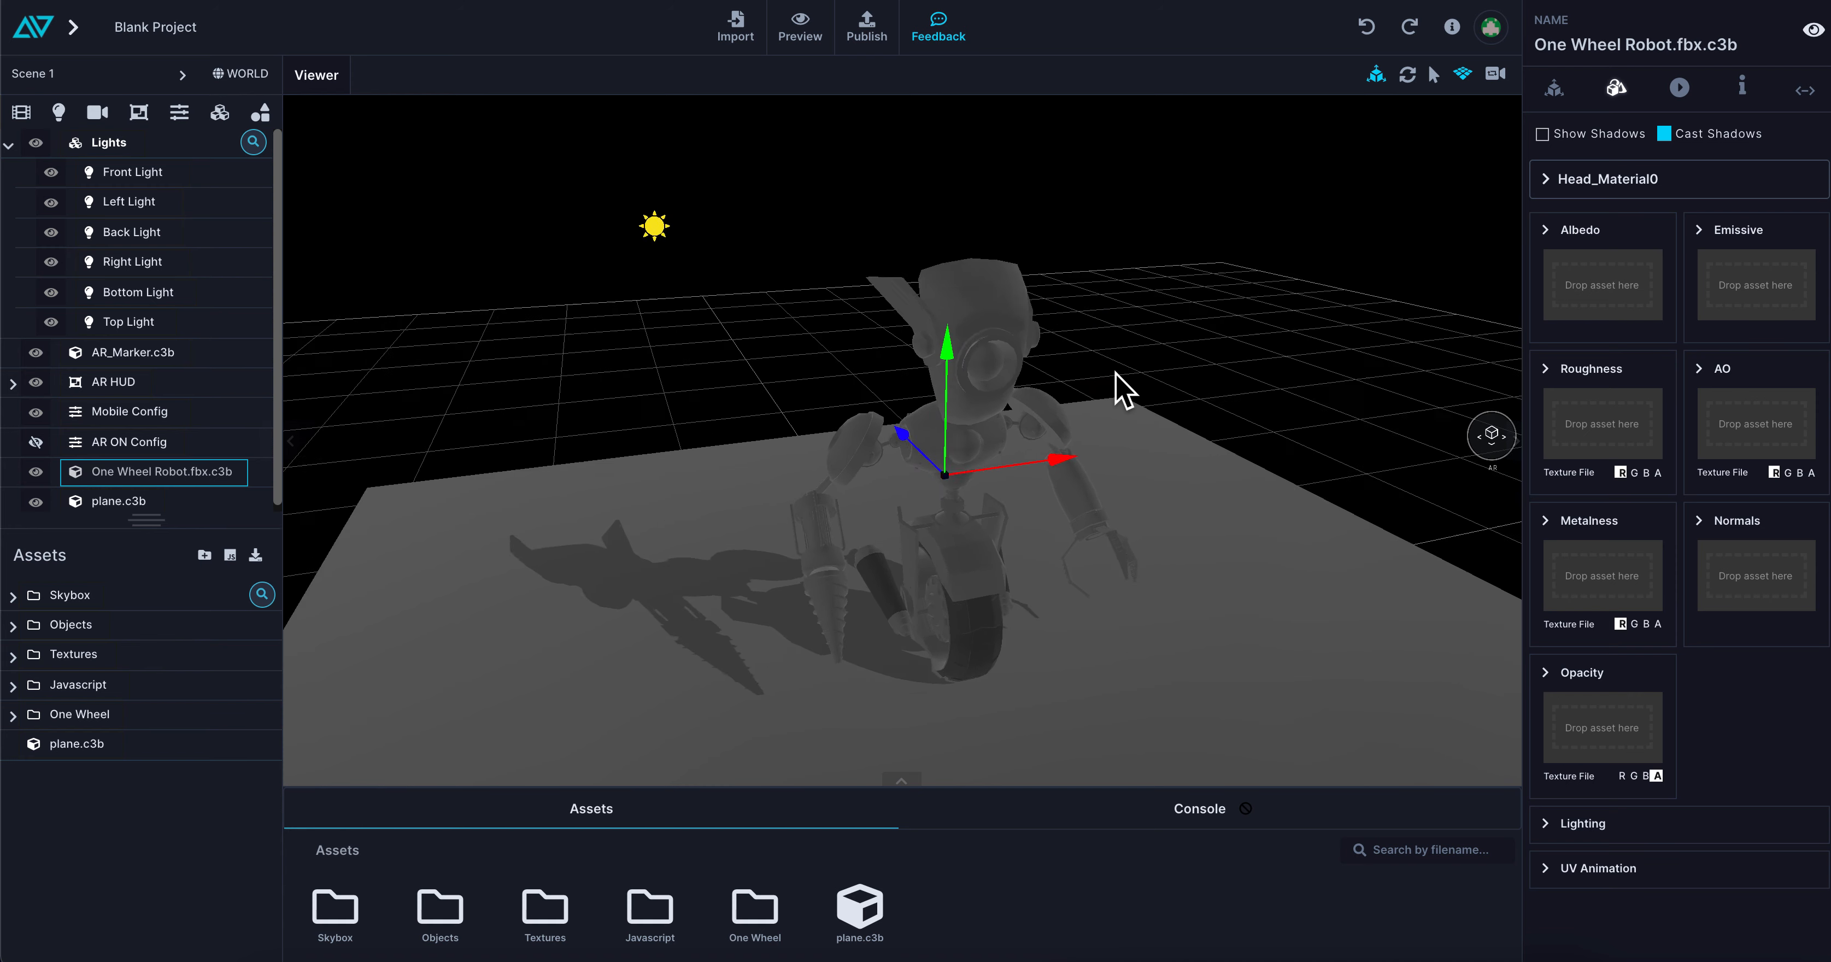
{"action": "left_click", "coordinate": [1566, 187]}
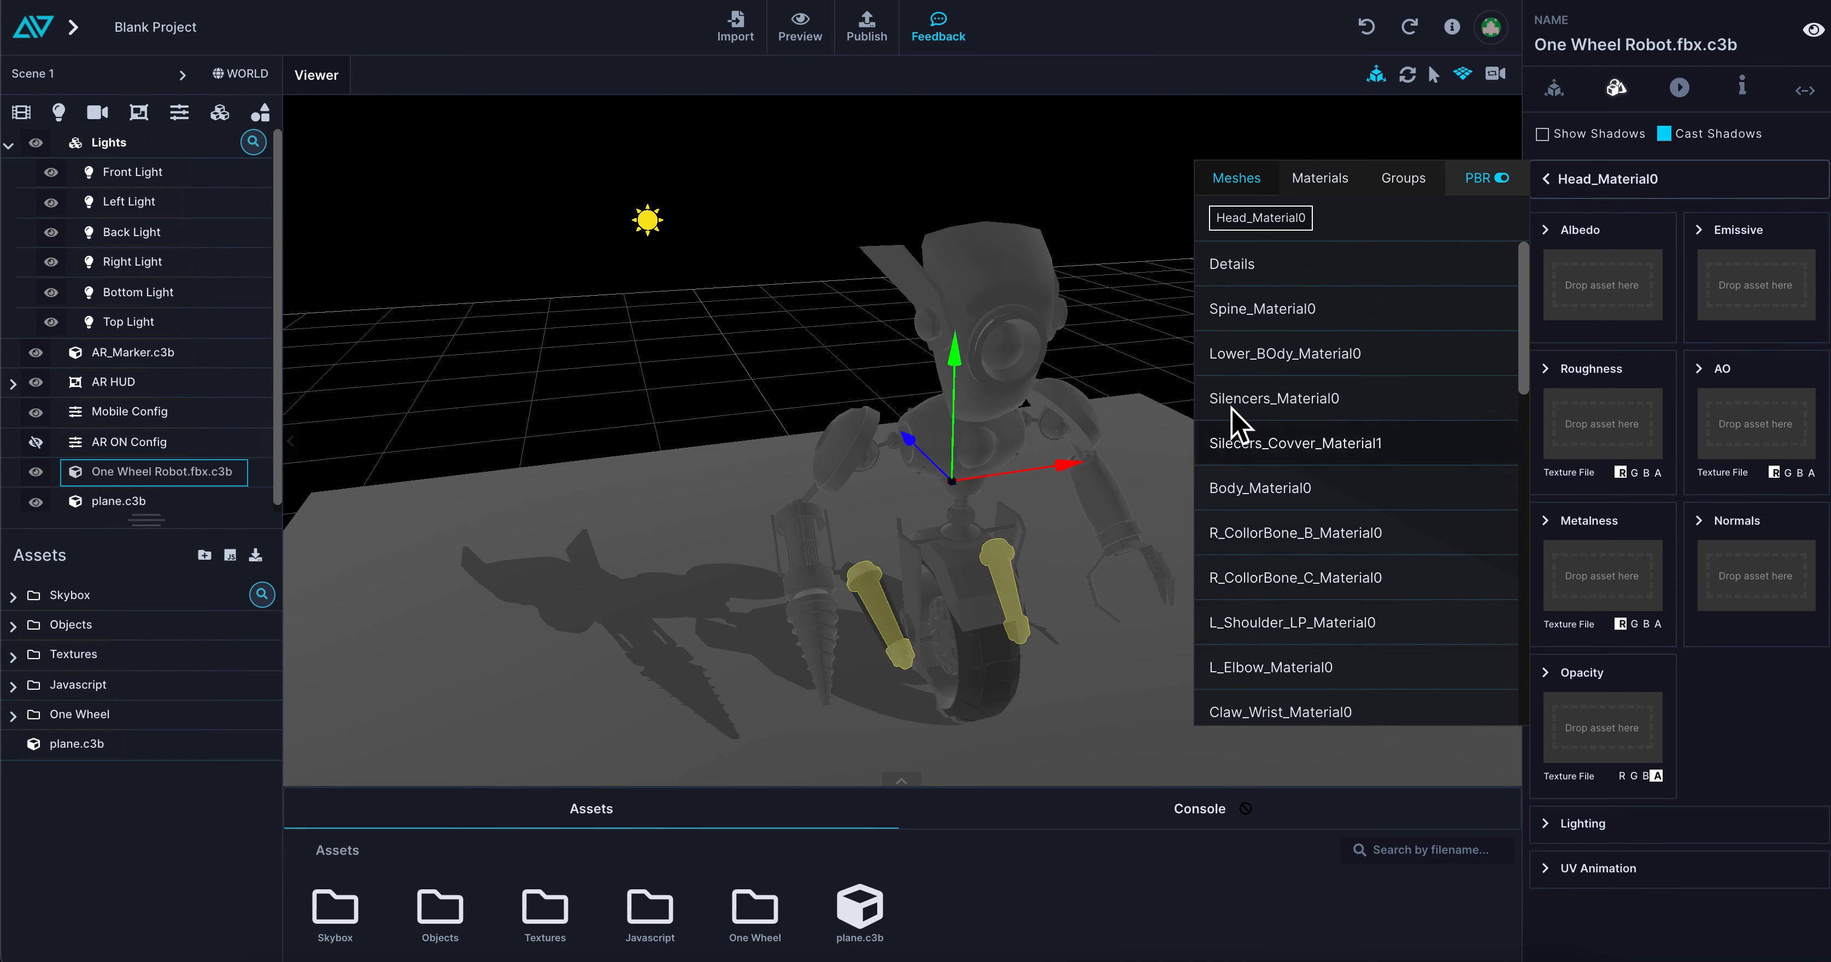
Set the albedo colour of the Spine_Material0 mesh to red (255, 0, 0)
{"action": "left_click", "coordinate": [1240, 310]}
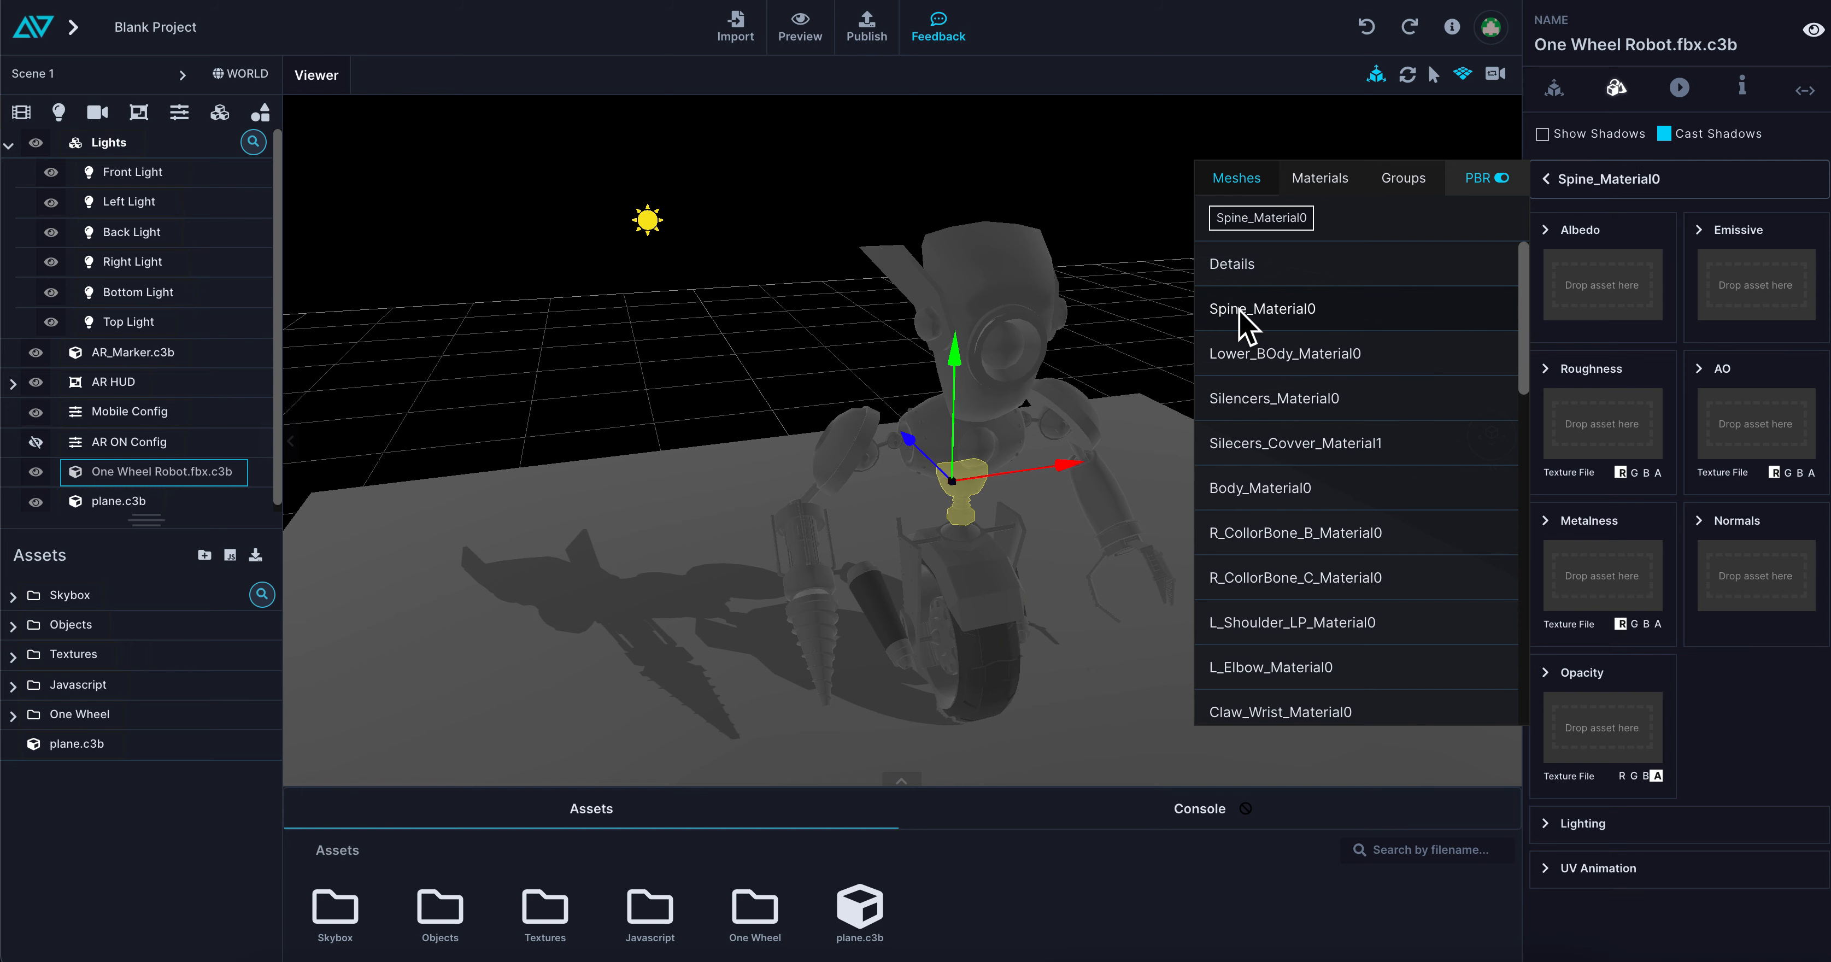
{"action": "left_click", "coordinate": [1548, 371]}
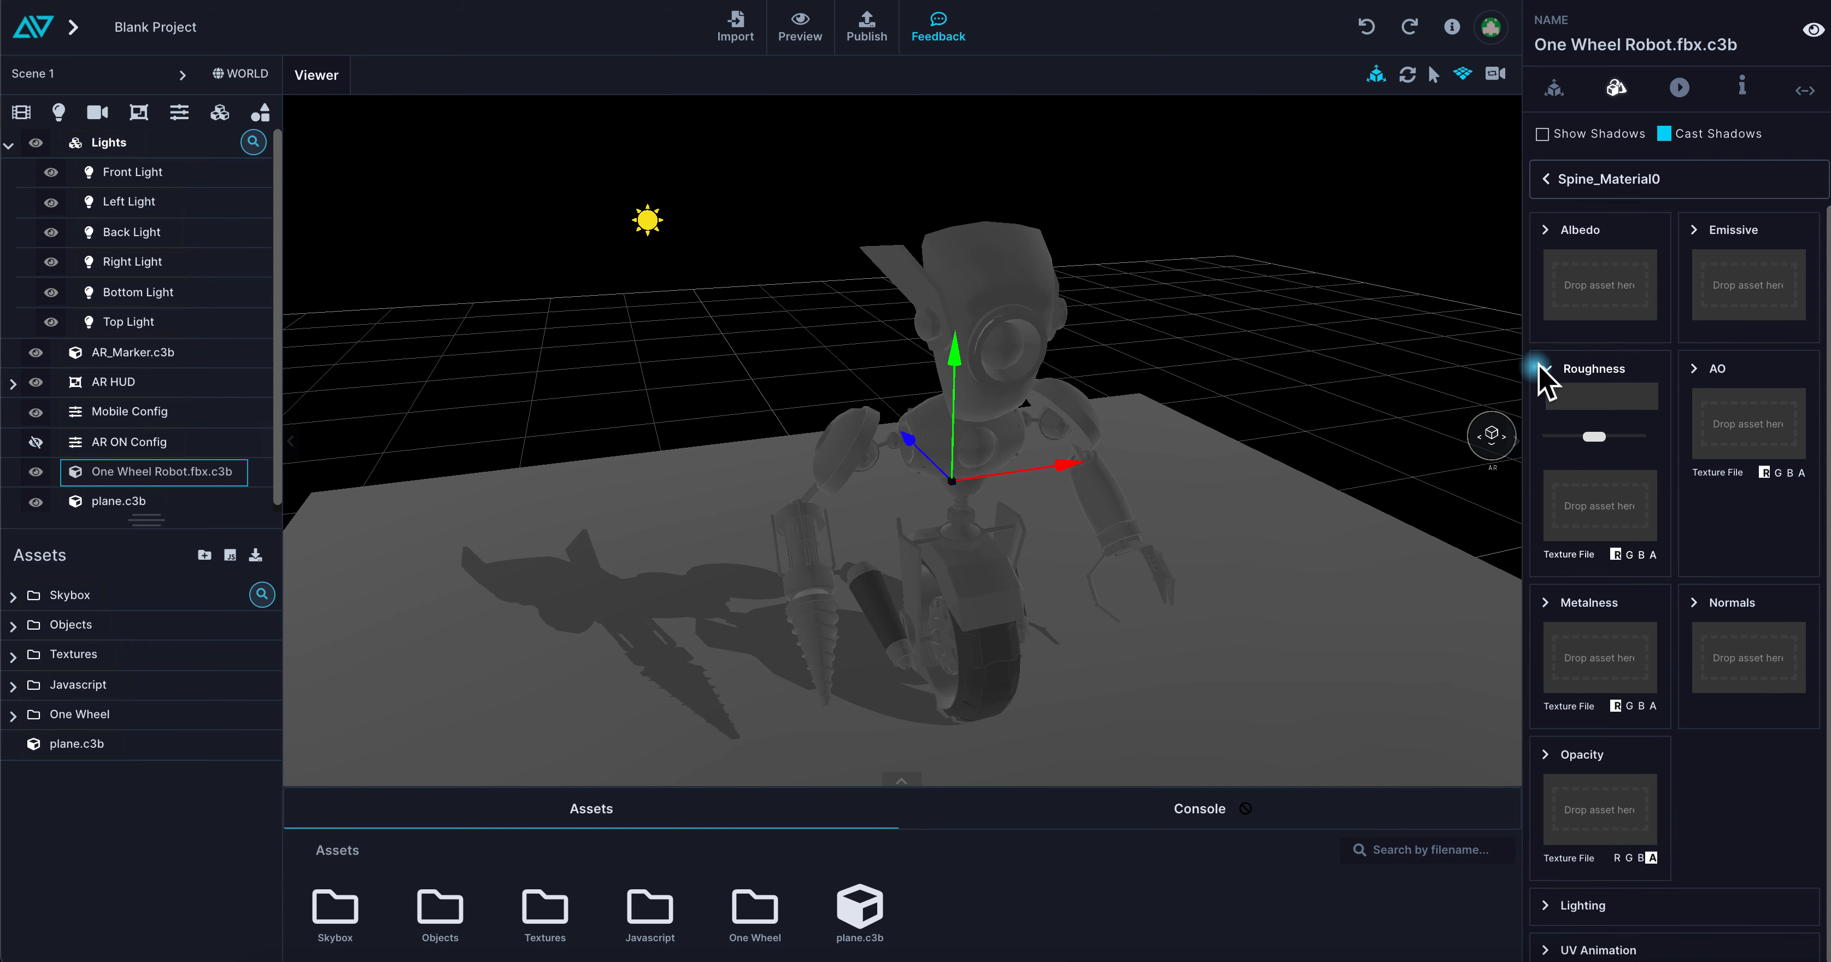
{"action": "left_click", "coordinate": [1546, 229]}
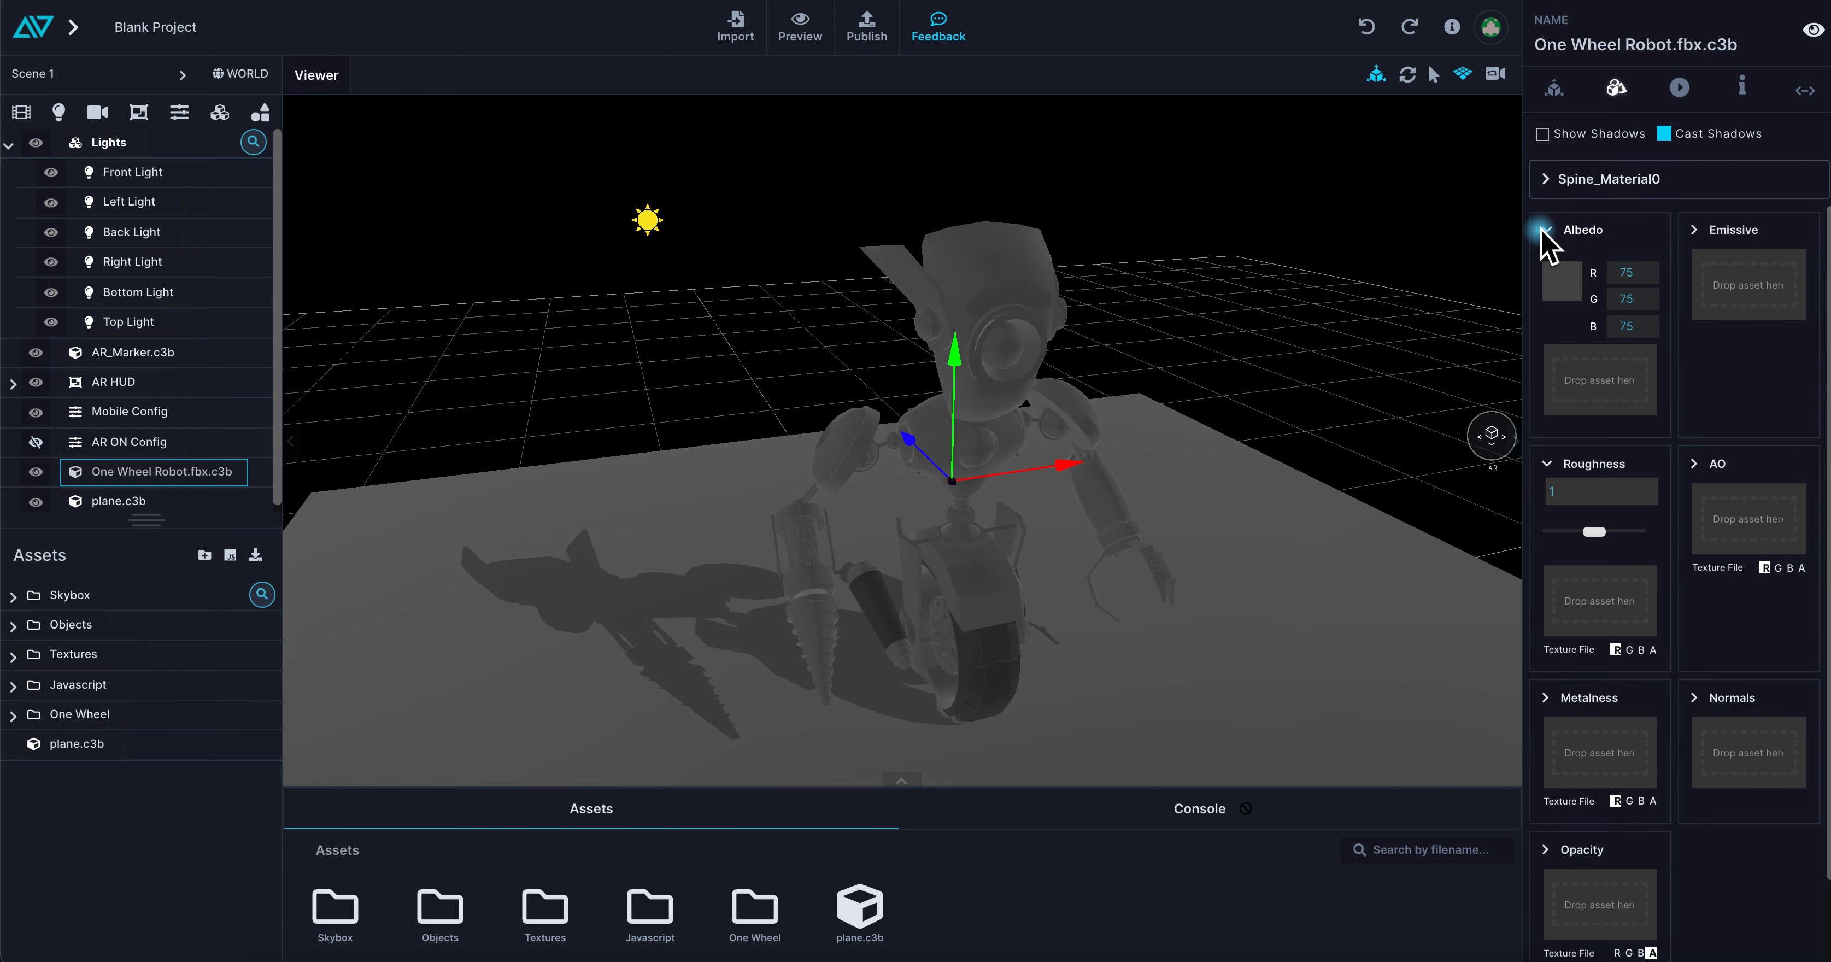
{"action": "left_click", "coordinate": [1562, 282]}
{"action": "left_click", "coordinate": [1732, 289]}
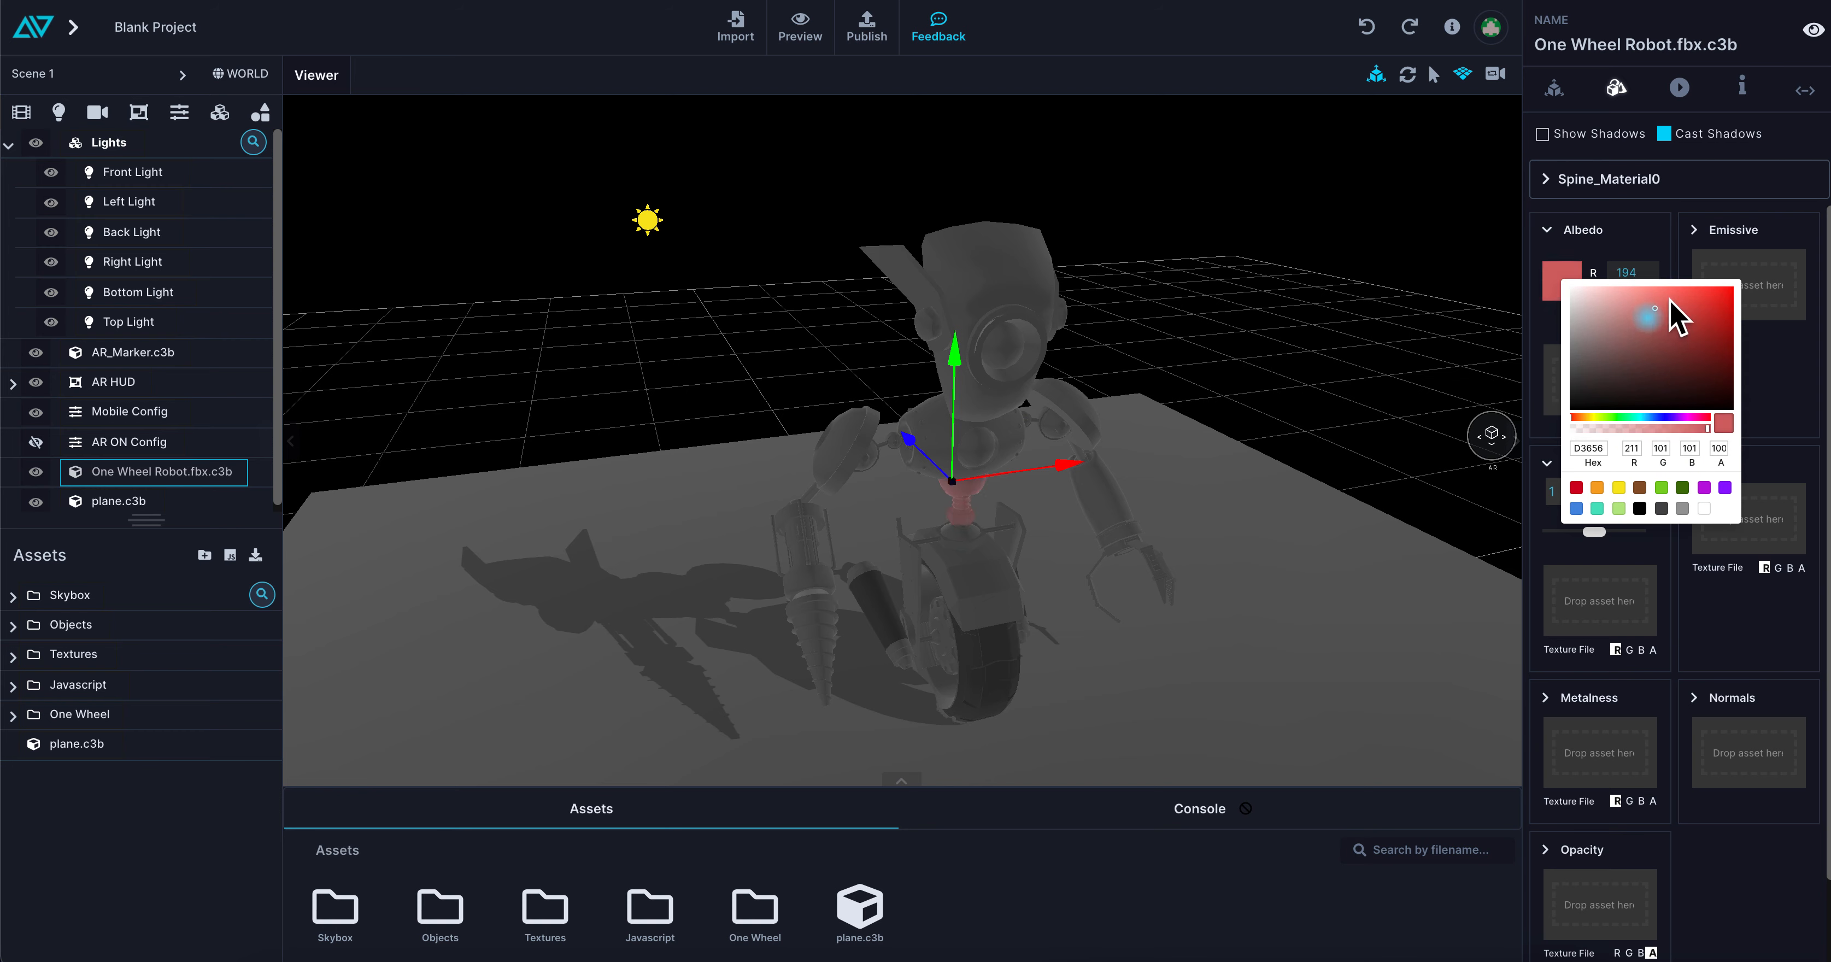
{"action": "left_click", "coordinate": [971, 511]}
Apply the same red albedo (255, 0, 0) to the robot's head, both forearm pieces and lower body meshes
{"action": "left_click", "coordinate": [1020, 380]}
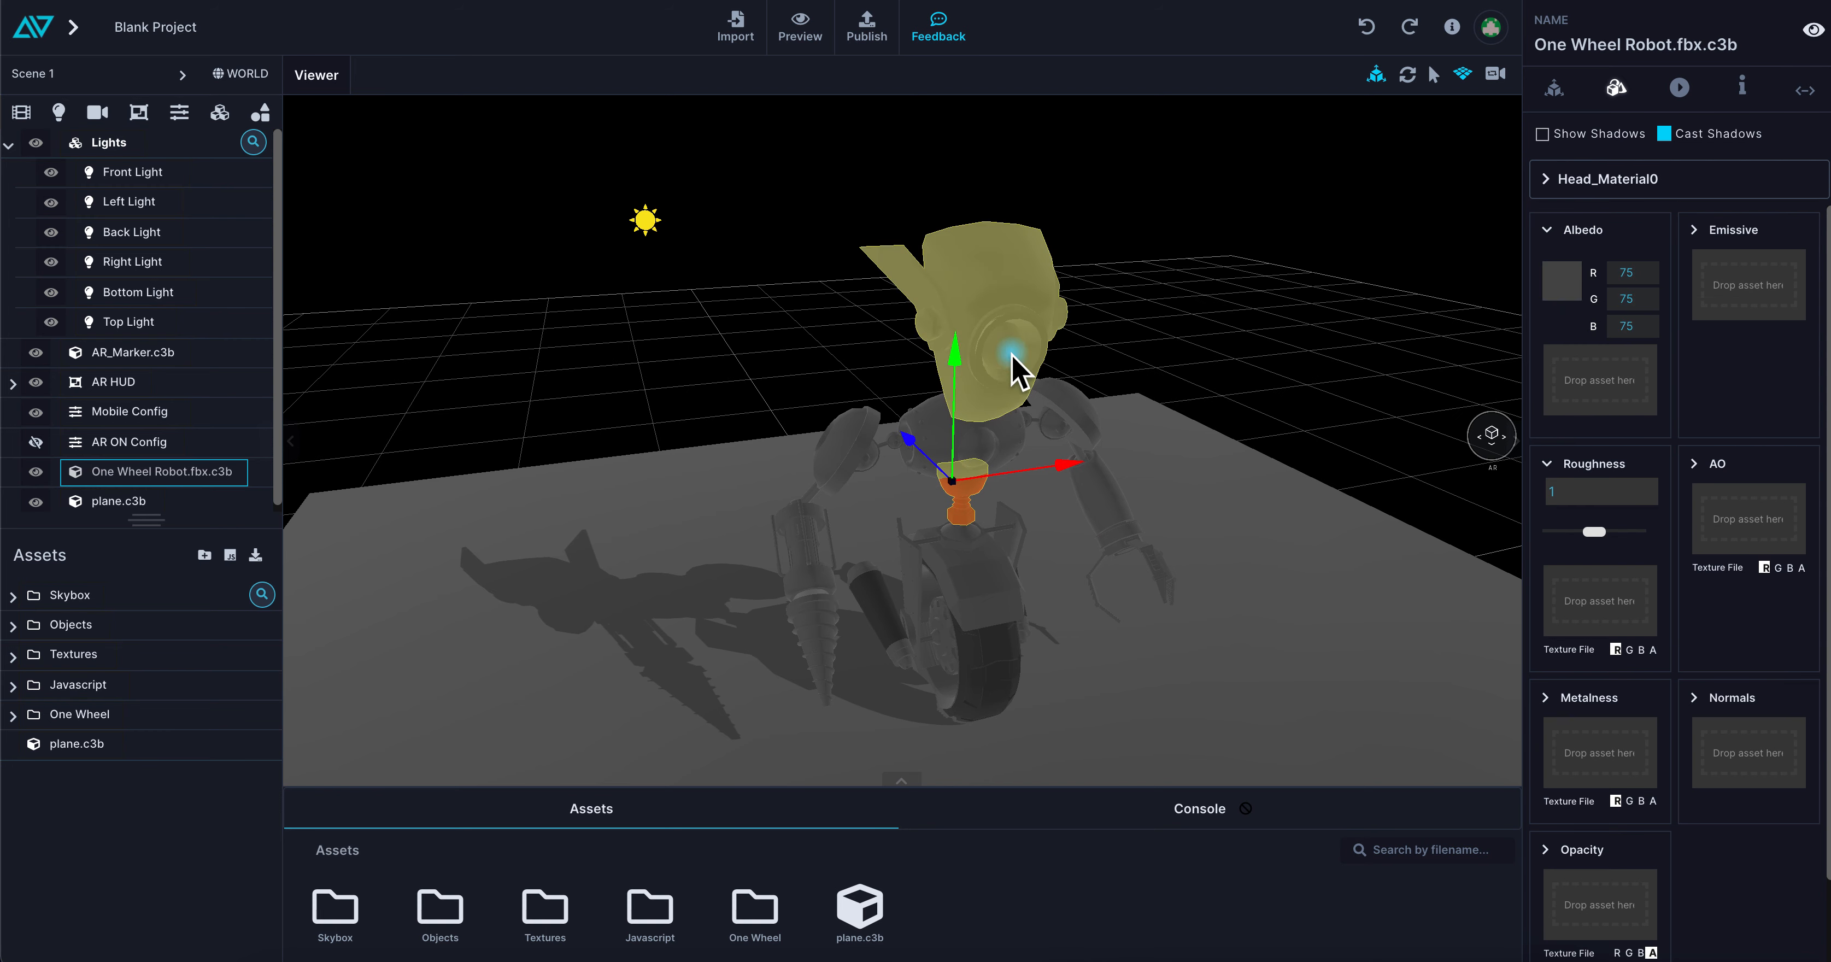
{"action": "left_click", "coordinate": [1138, 548]}
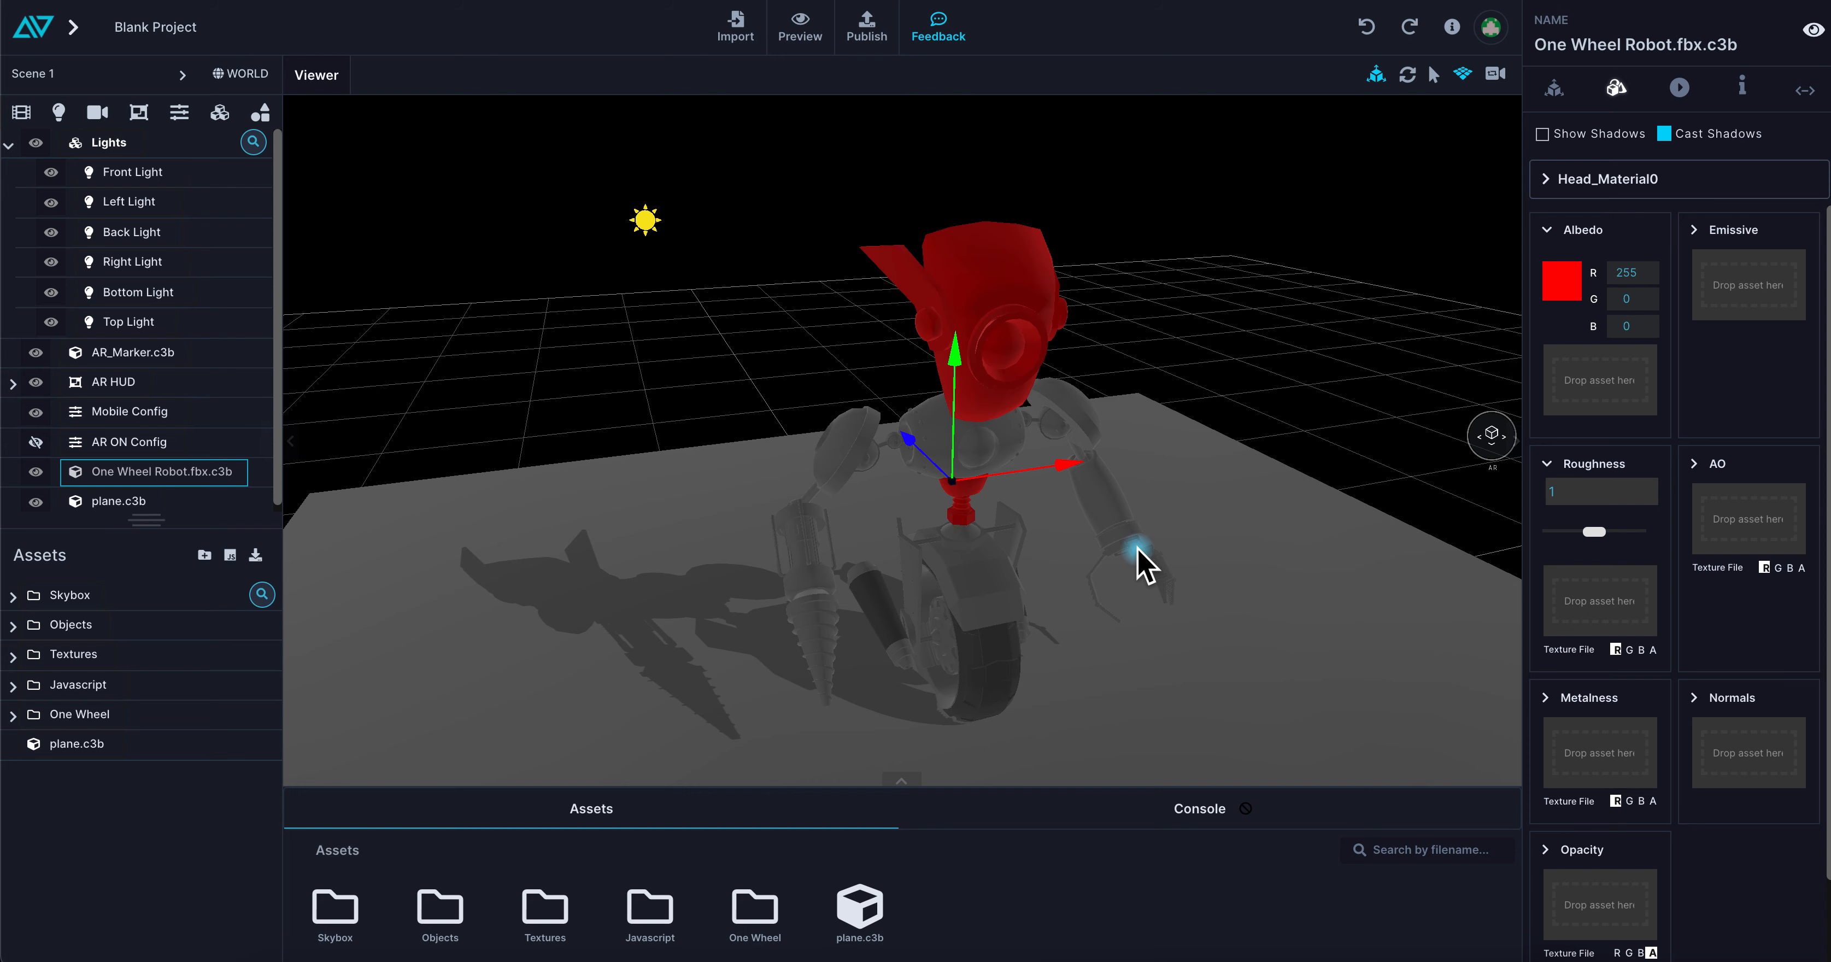
{"action": "left_click", "coordinate": [1119, 523]}
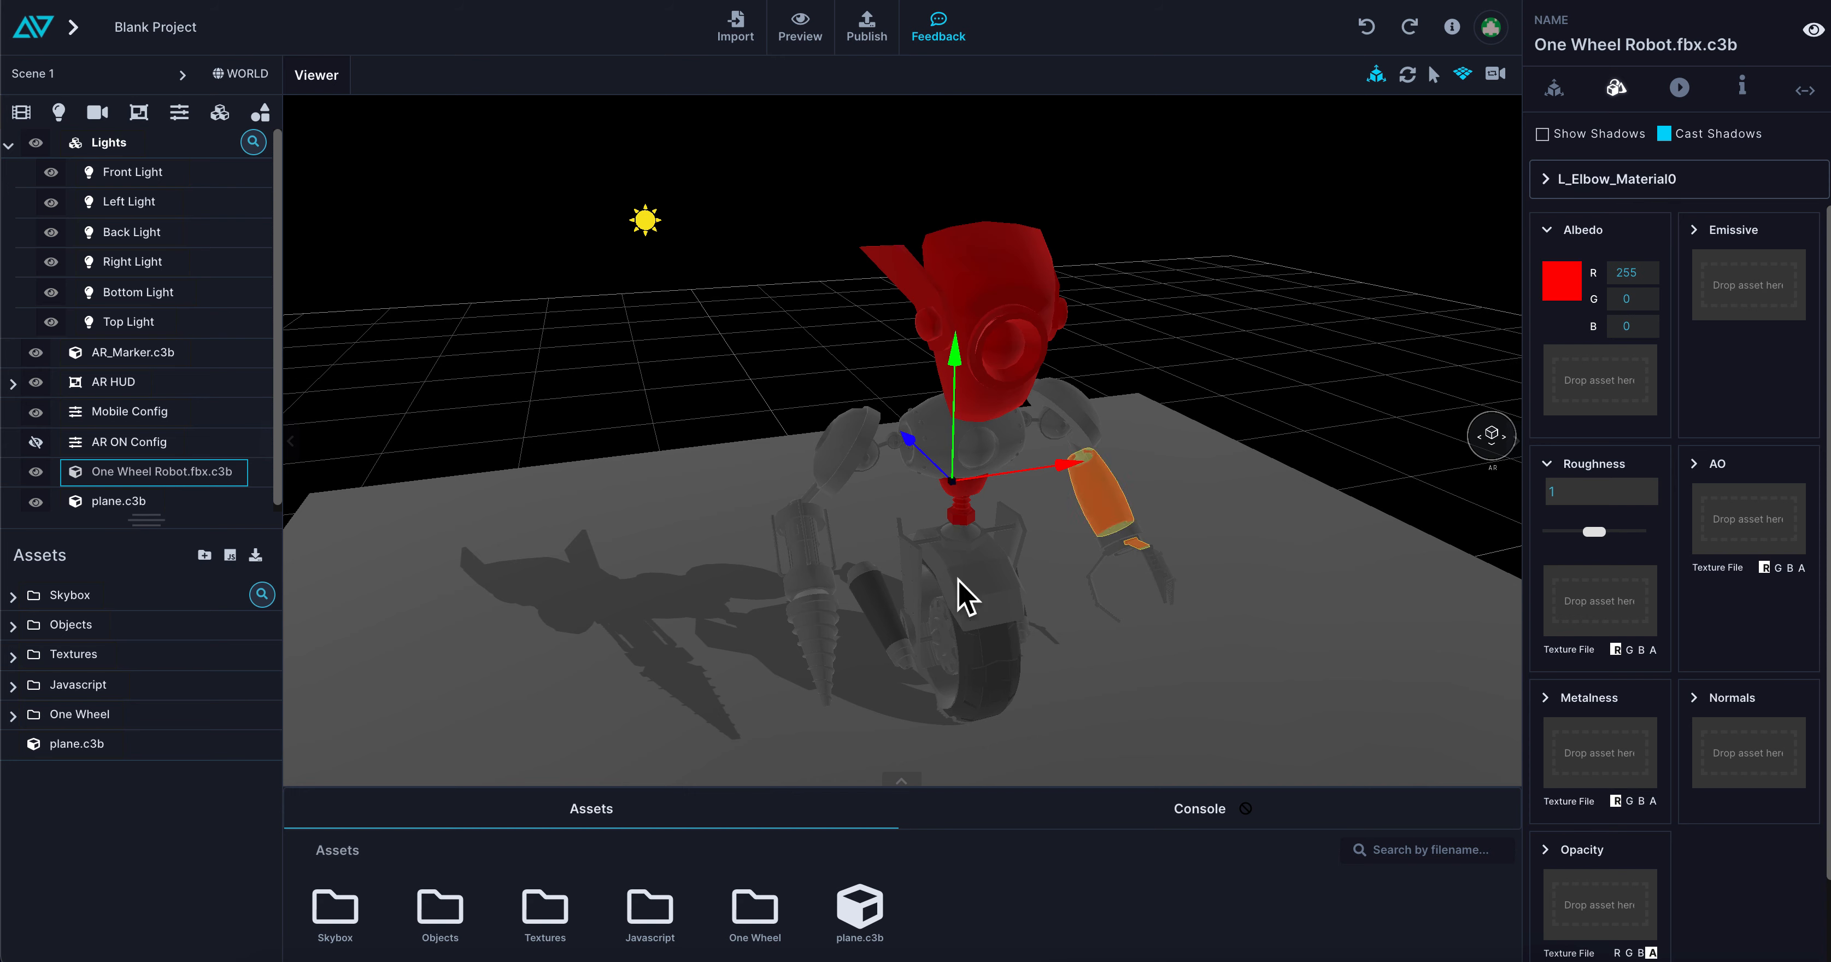
{"action": "left_click", "coordinate": [818, 581]}
{"action": "left_click", "coordinate": [1010, 613]}
{"action": "left_click_drag", "start_coordinate": [1283, 599], "coordinate": [1258, 623]}
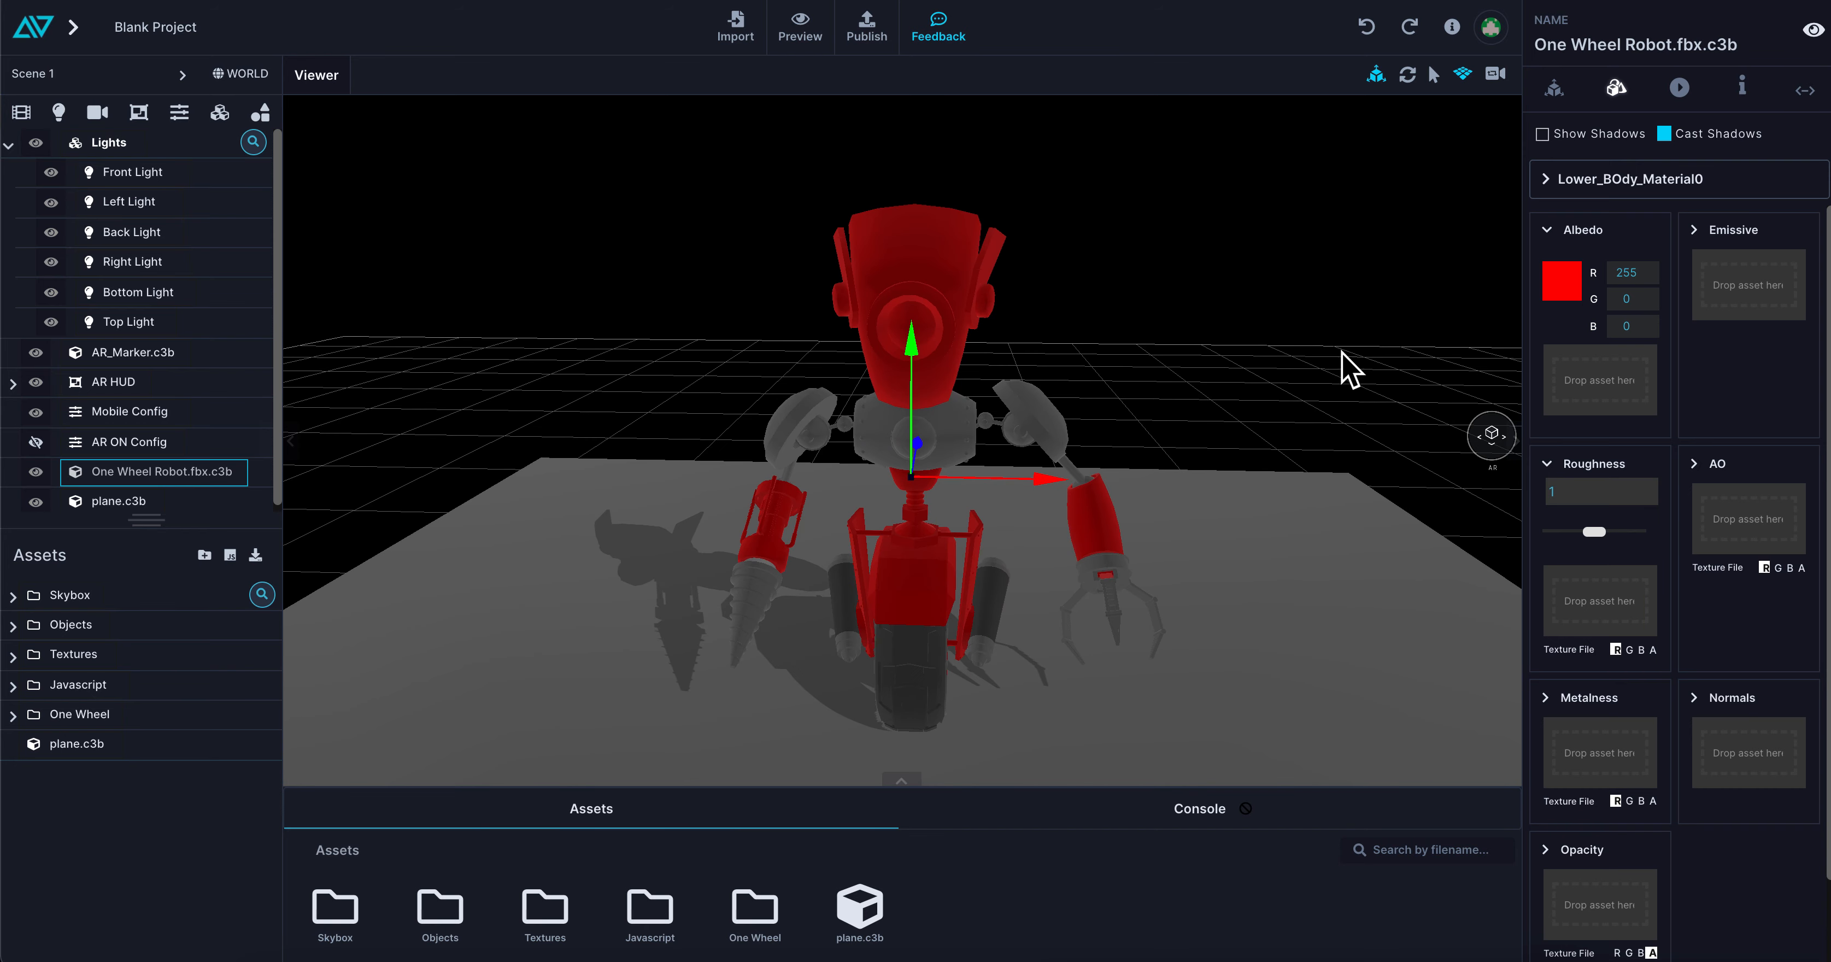
Choose the whole Robot material and set its albedo colour to white (255, 255, 255)
{"action": "left_click", "coordinate": [1568, 180]}
{"action": "left_click", "coordinate": [1320, 179]}
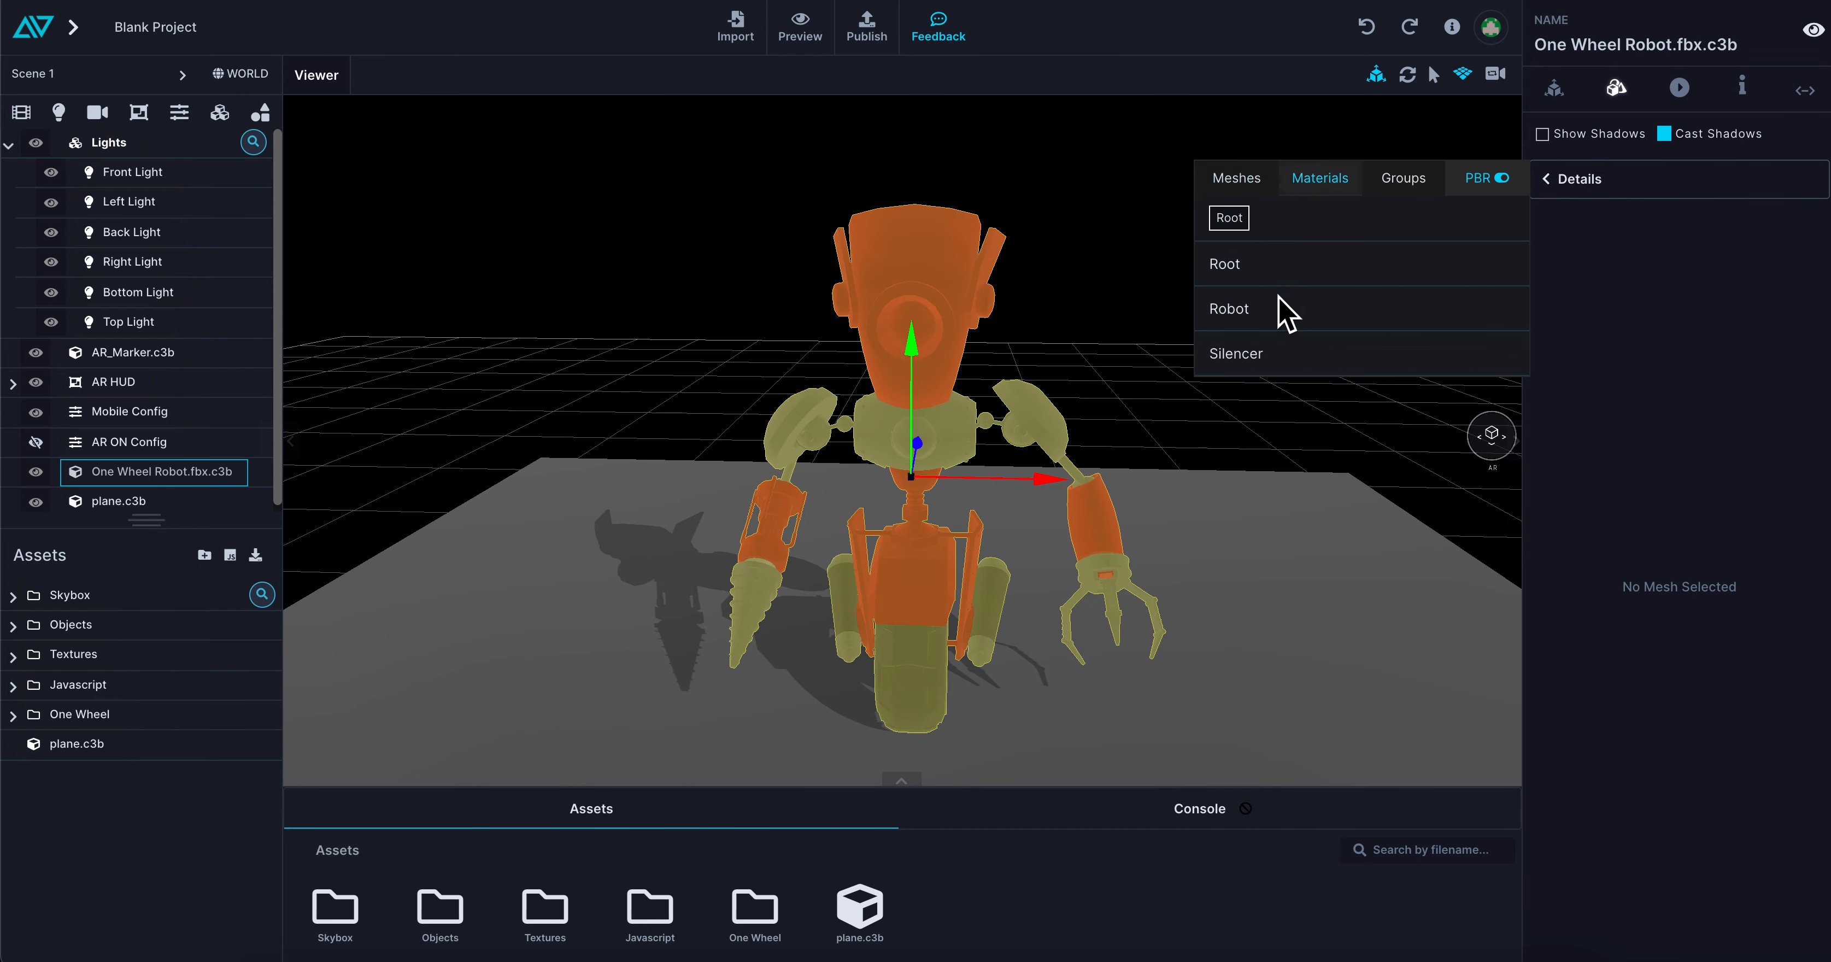
{"action": "left_click", "coordinate": [1226, 312]}
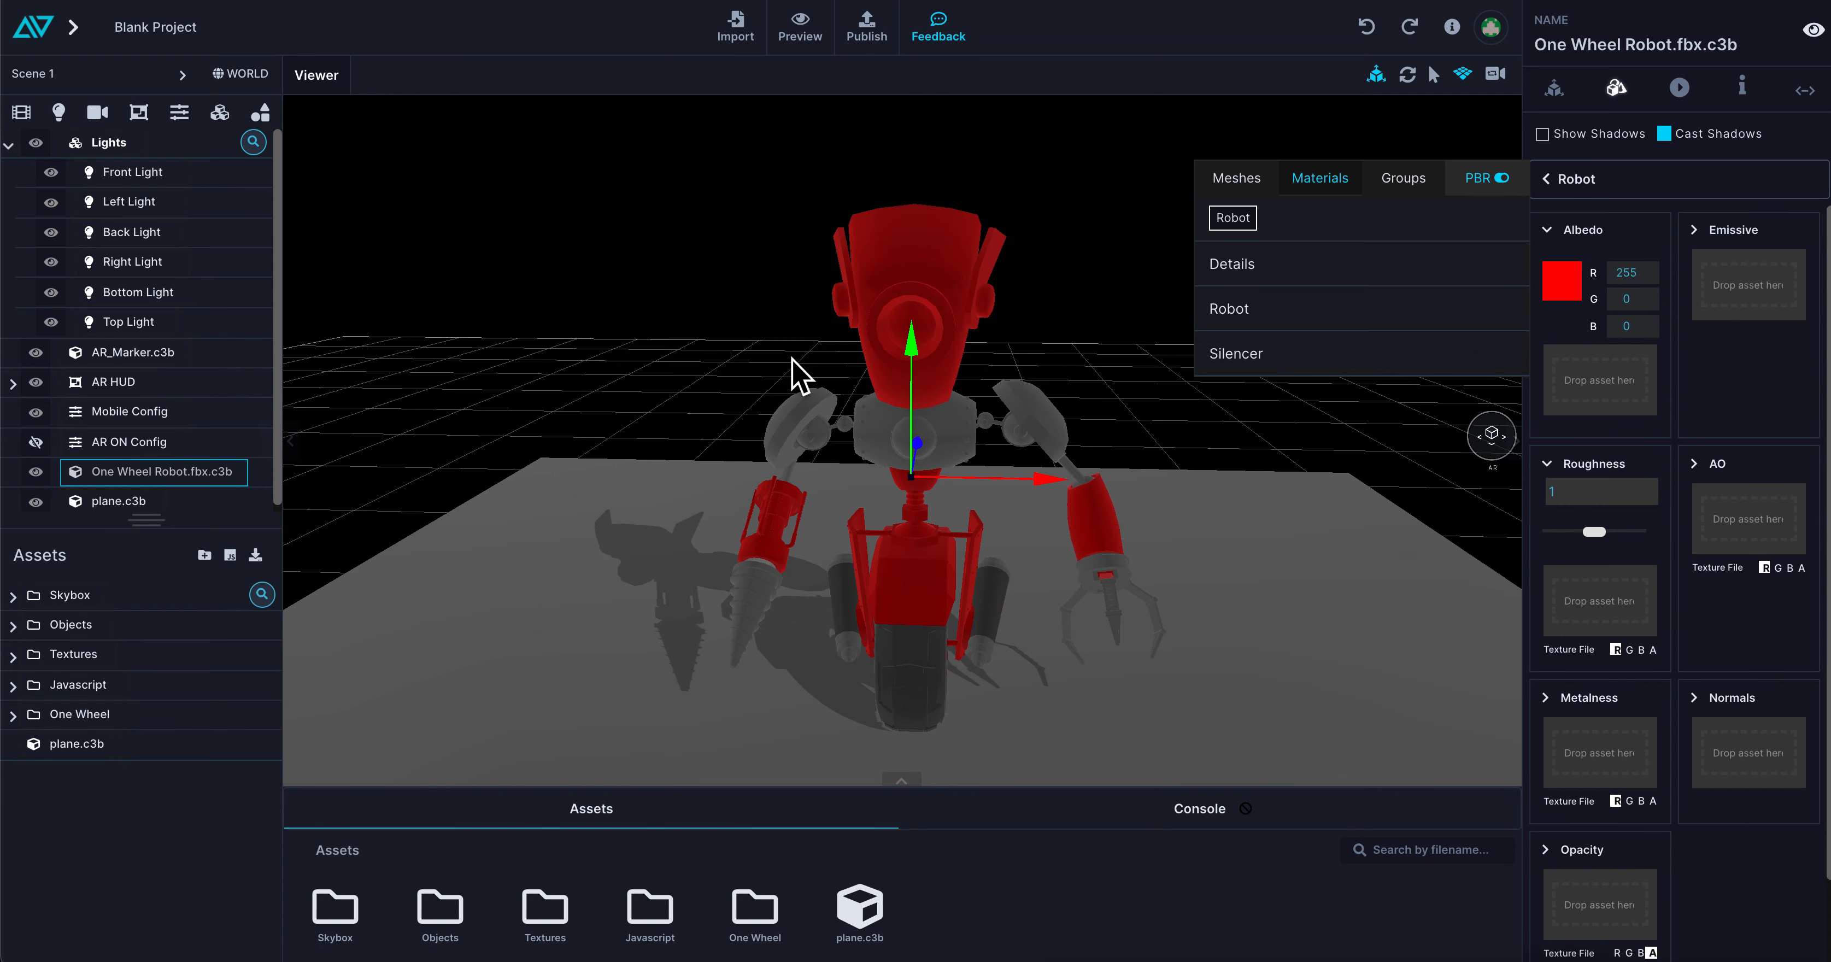
{"action": "left_click", "coordinate": [1573, 286]}
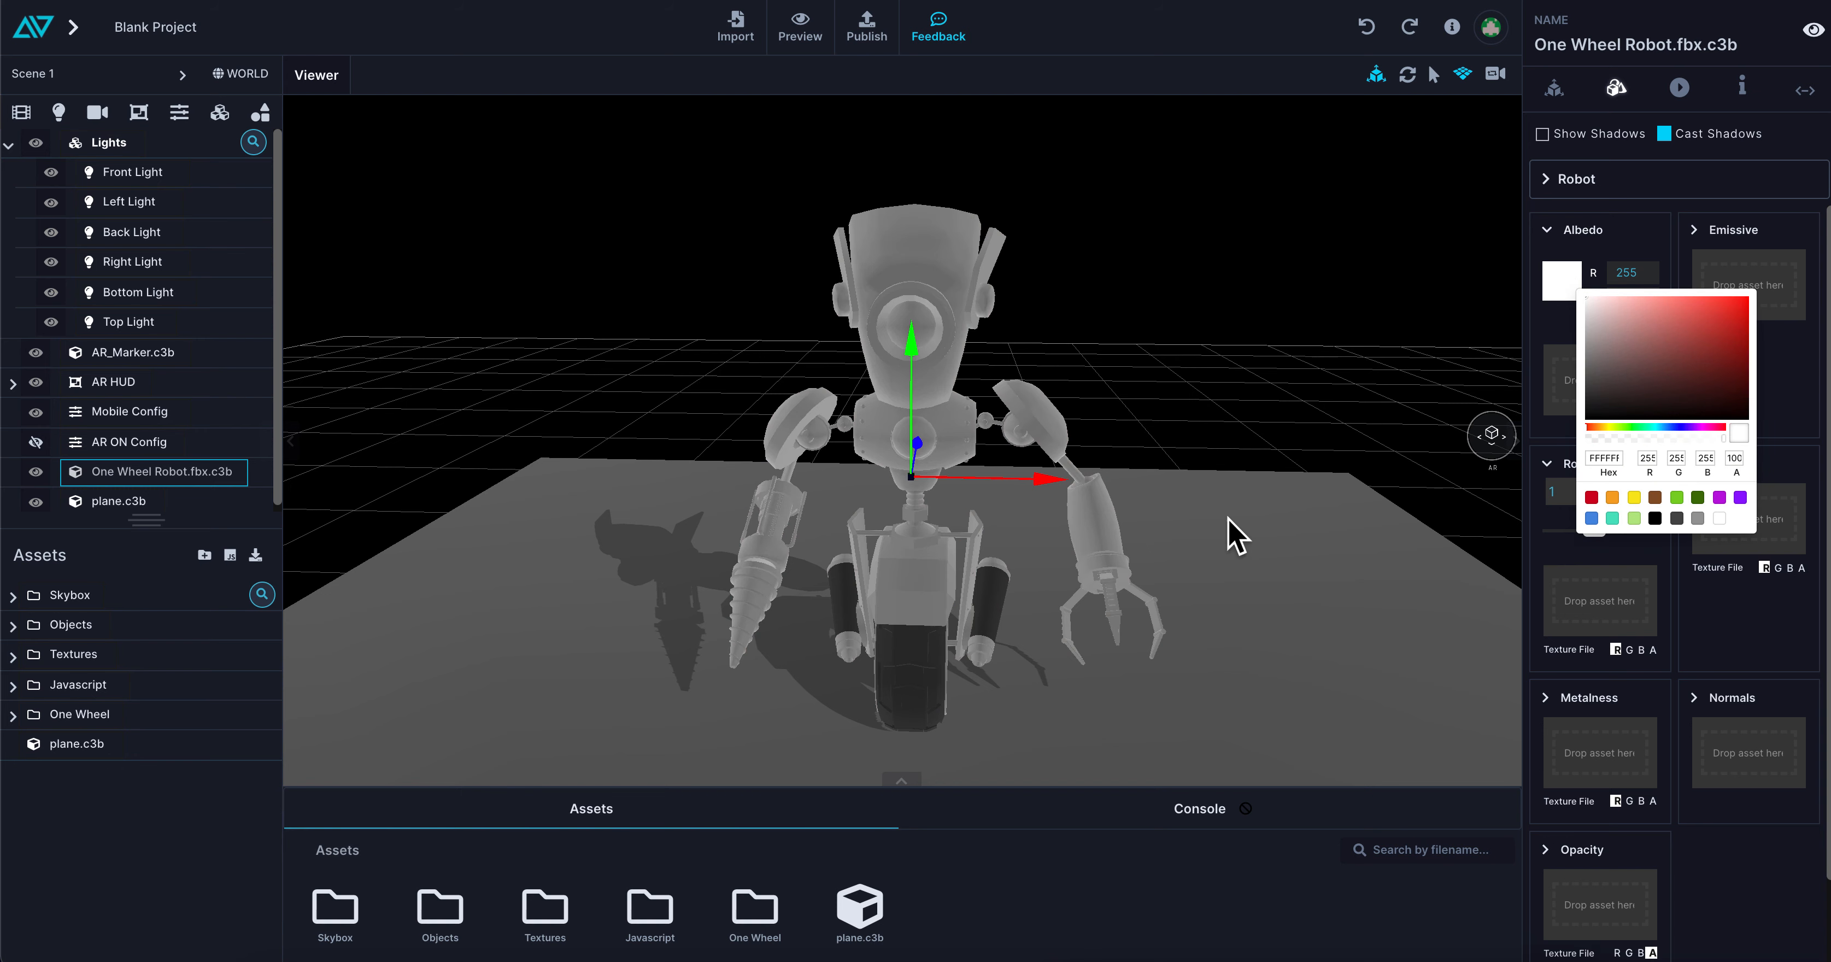
{"action": "left_click_drag", "start_coordinate": [1228, 518], "coordinate": [1224, 508]}
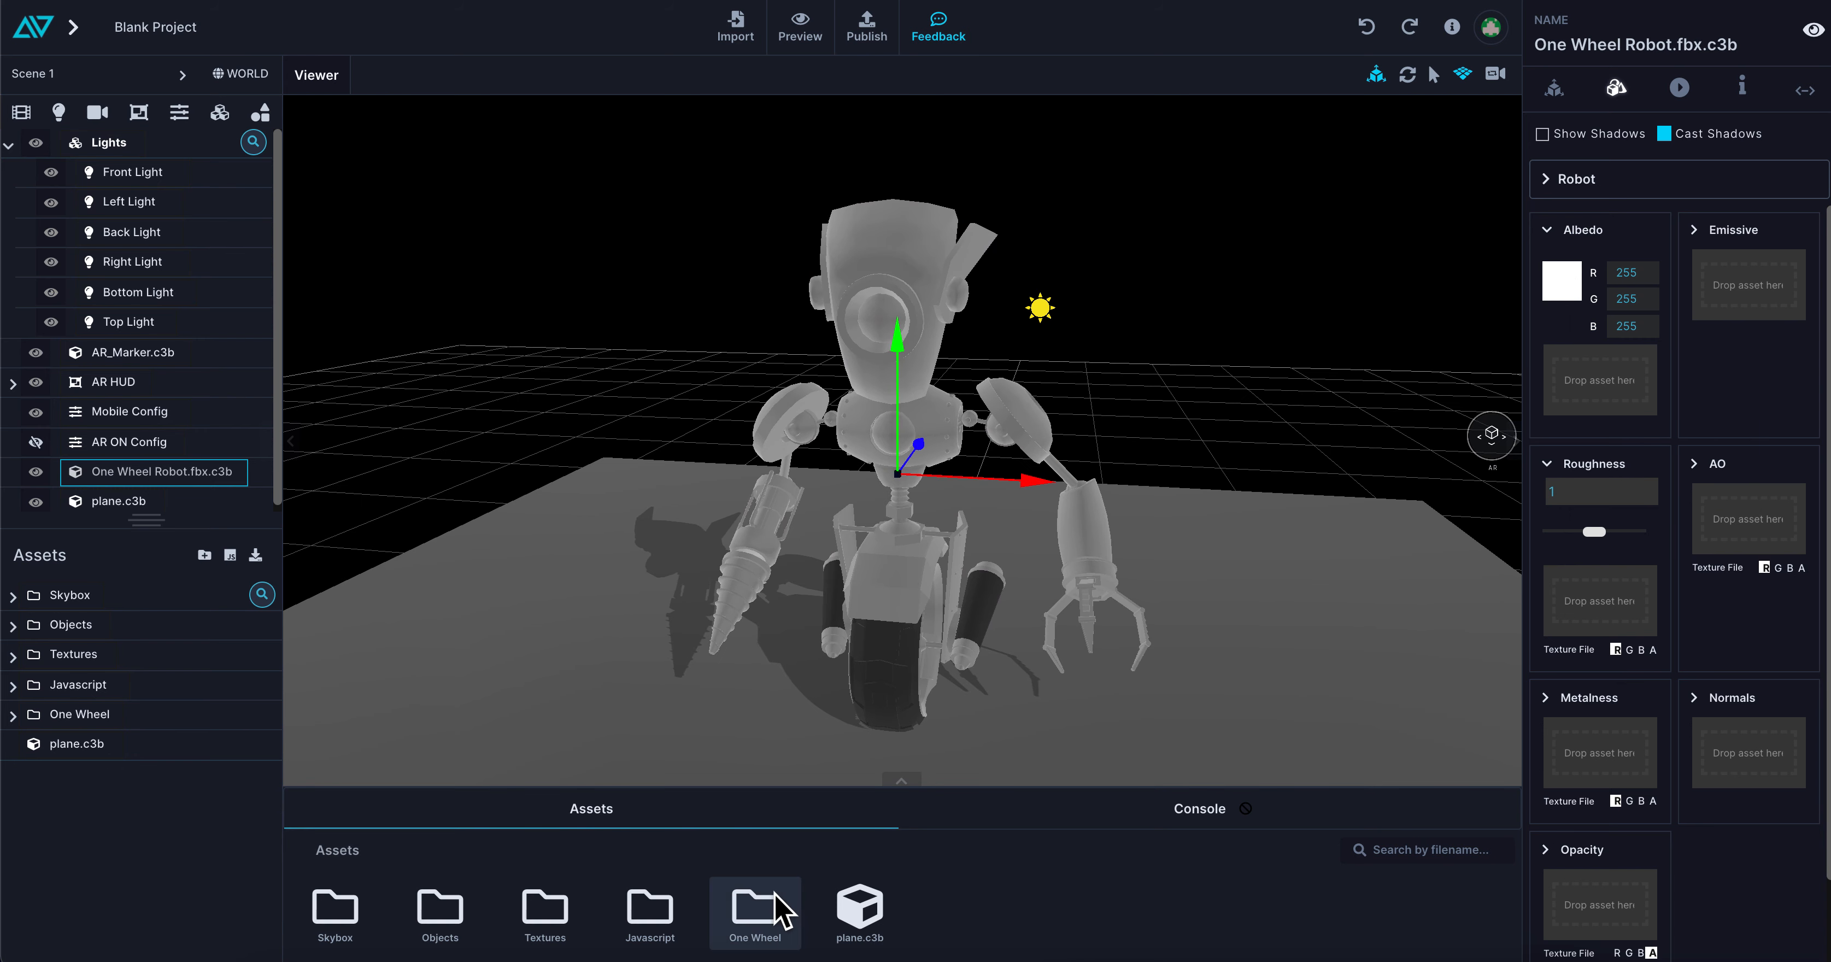
Assign the Robot roughness, metallic, AO and albedo textures from the One Wheel folder to the matching channels of the Robot material
{"action": "double_click", "coordinate": [761, 906]}
{"action": "left_click_drag", "start_coordinate": [897, 782], "coordinate": [919, 702]}
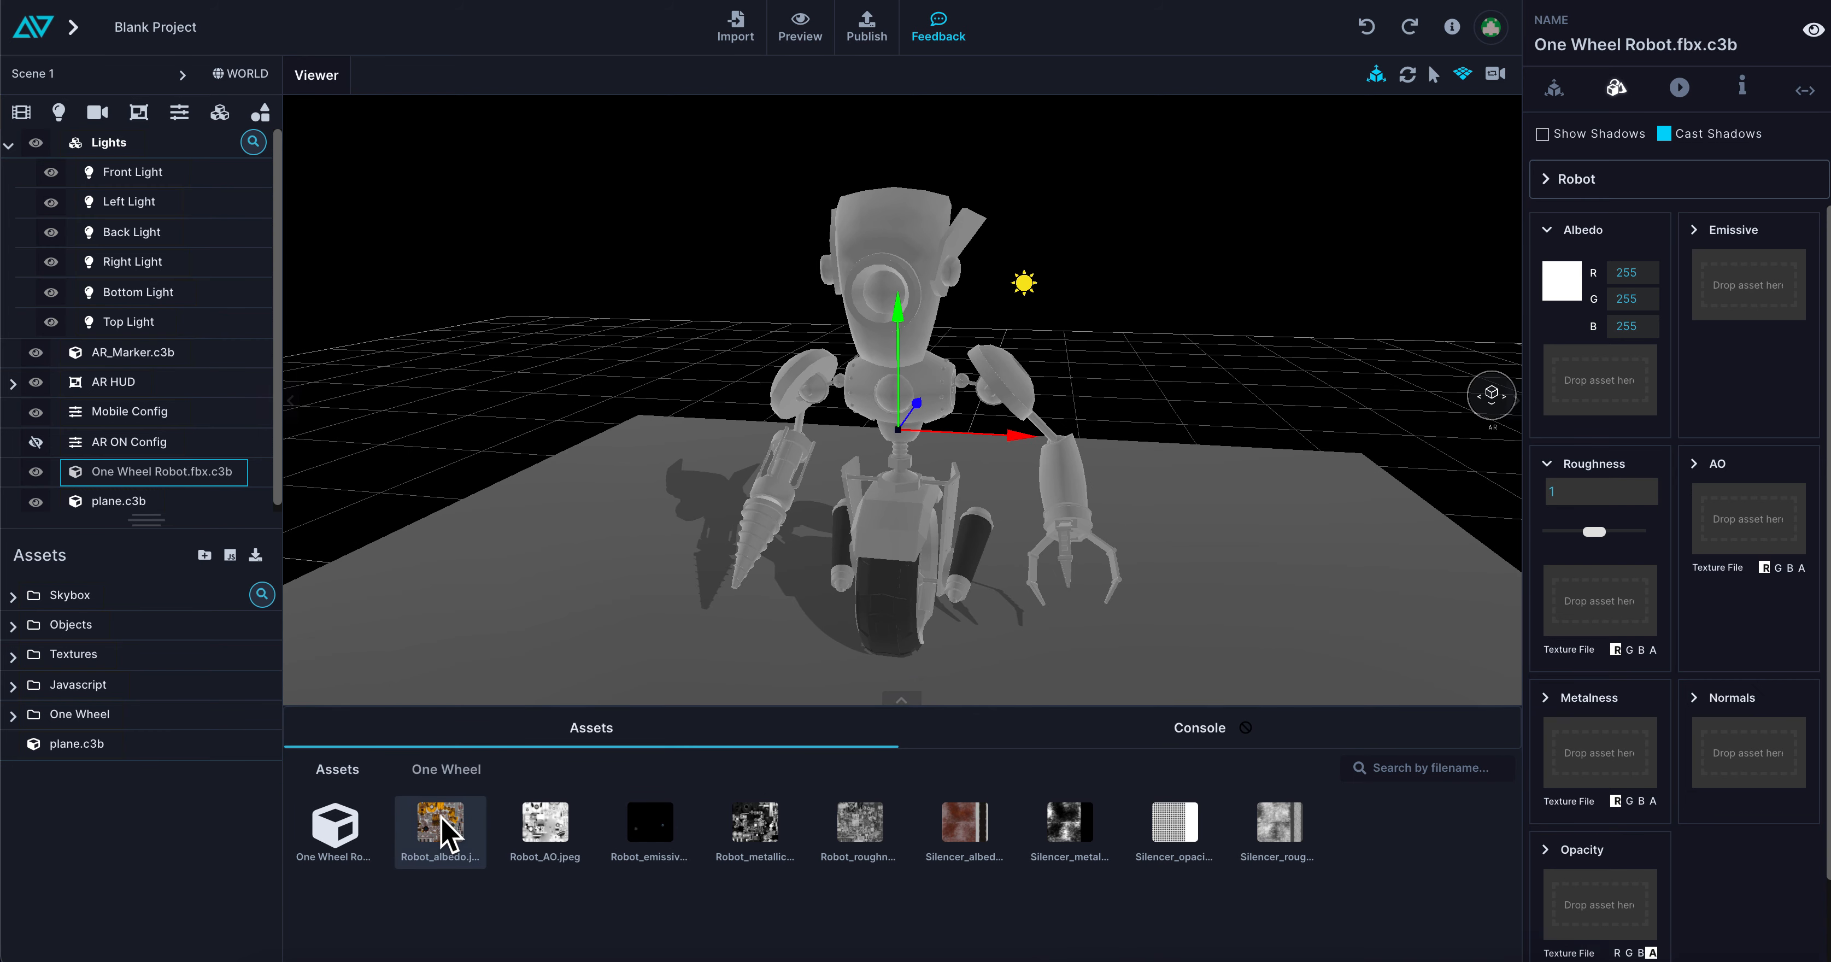
{"action": "left_click_drag", "start_coordinate": [848, 829], "coordinate": [1619, 598]}
{"action": "left_click_drag", "start_coordinate": [1162, 665], "coordinate": [1088, 642]}
{"action": "left_click_drag", "start_coordinate": [755, 828], "coordinate": [1558, 757]}
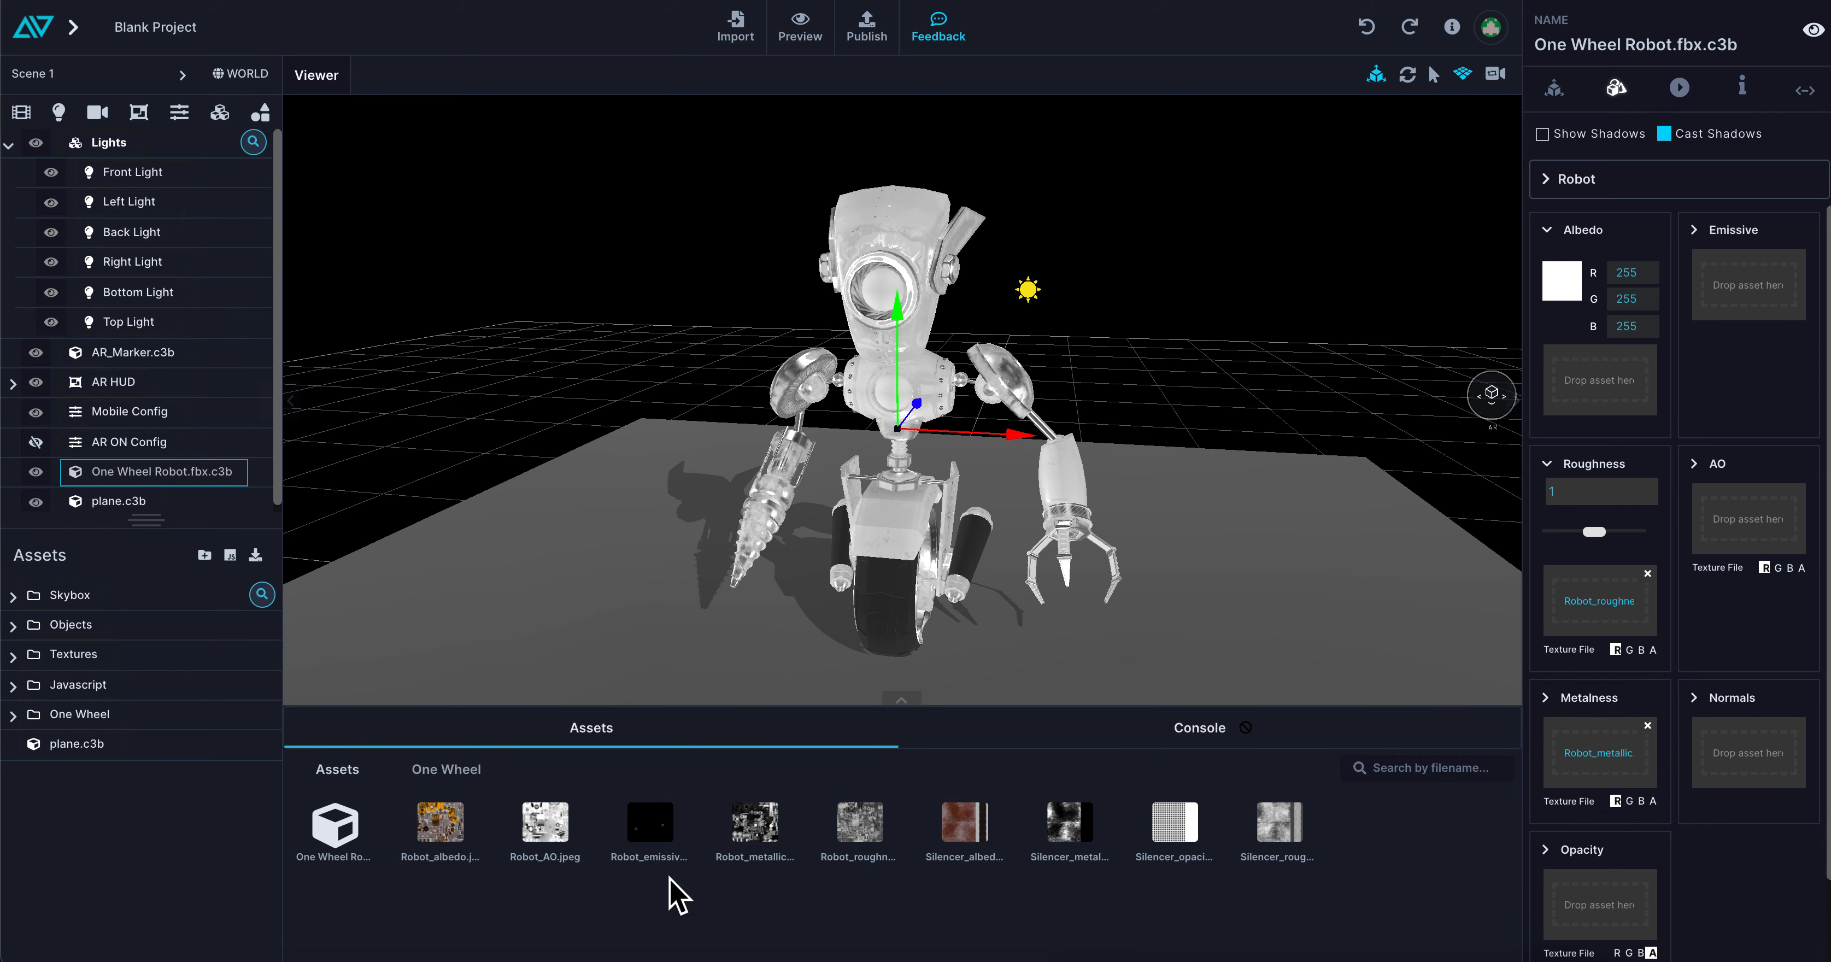
{"action": "left_click_drag", "start_coordinate": [537, 815], "coordinate": [1743, 520]}
{"action": "left_click_drag", "start_coordinate": [478, 830], "coordinate": [1613, 384]}
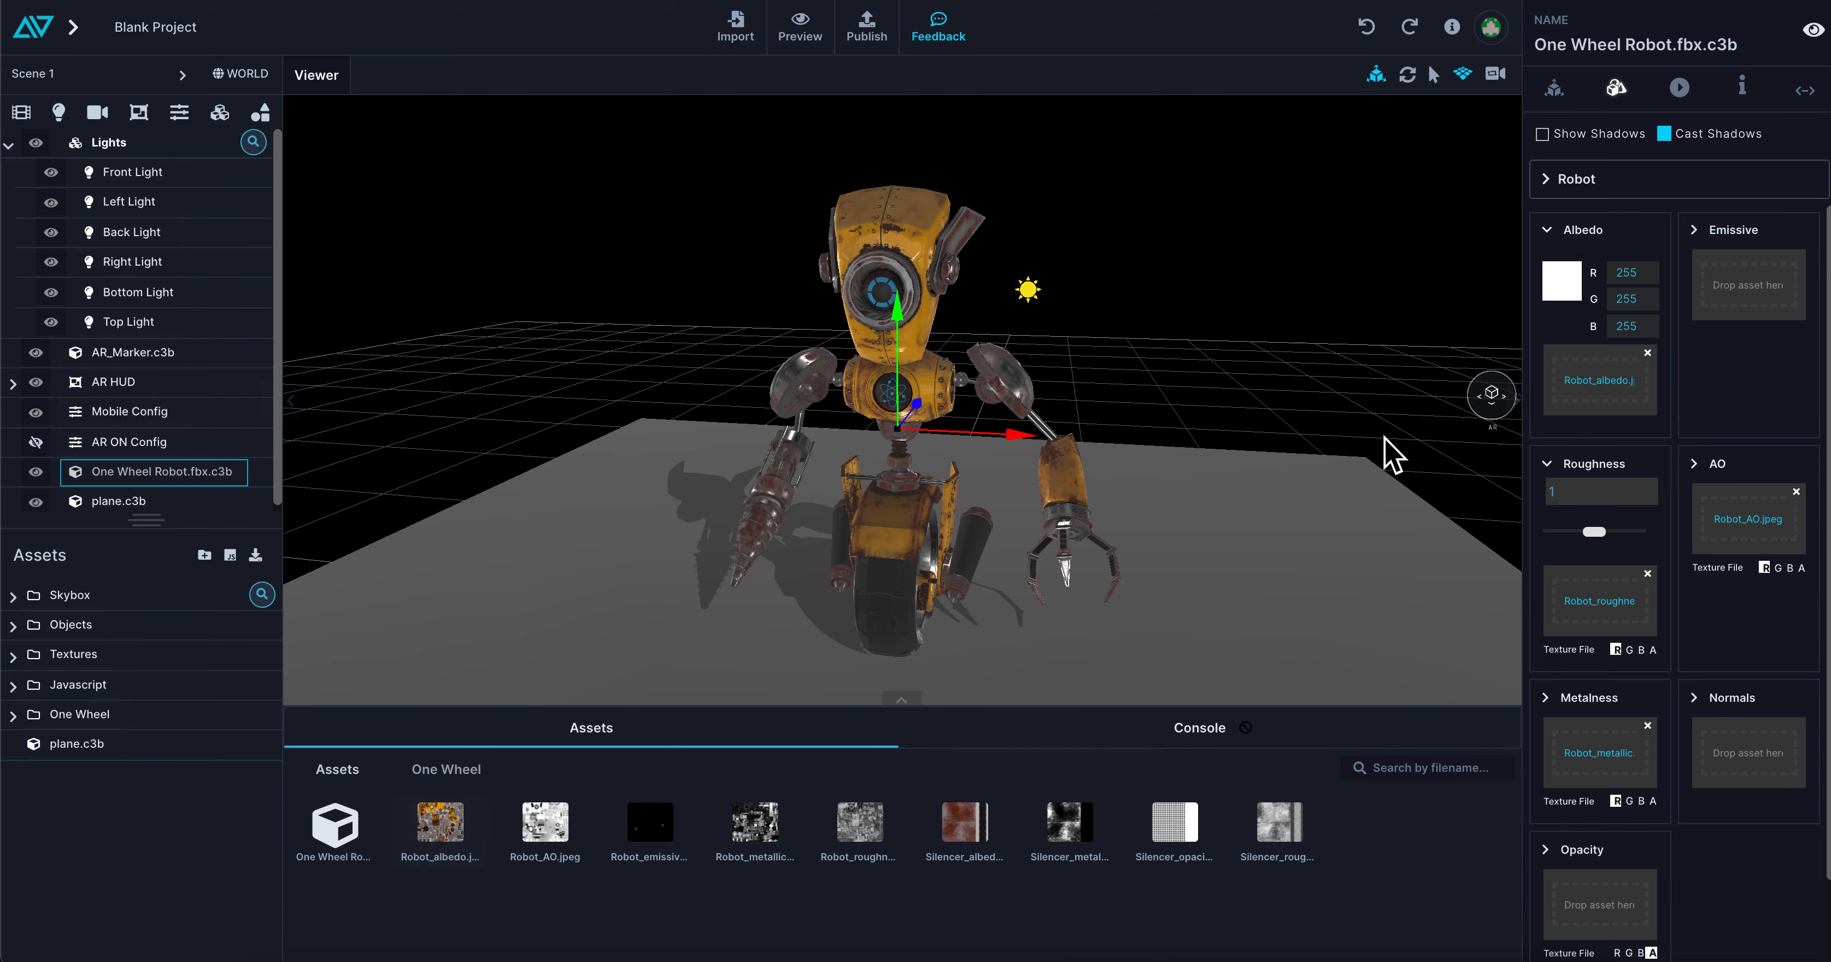
Assign the Robot emissive texture to the Robot material's Emissive channel and set the emissive colour to white (255, 255, 255)
{"action": "scroll", "coordinate": [1166, 376], "scroll_direction": "up", "scroll_amount": 5}
{"action": "left_click_drag", "start_coordinate": [1149, 384], "coordinate": [1165, 427]}
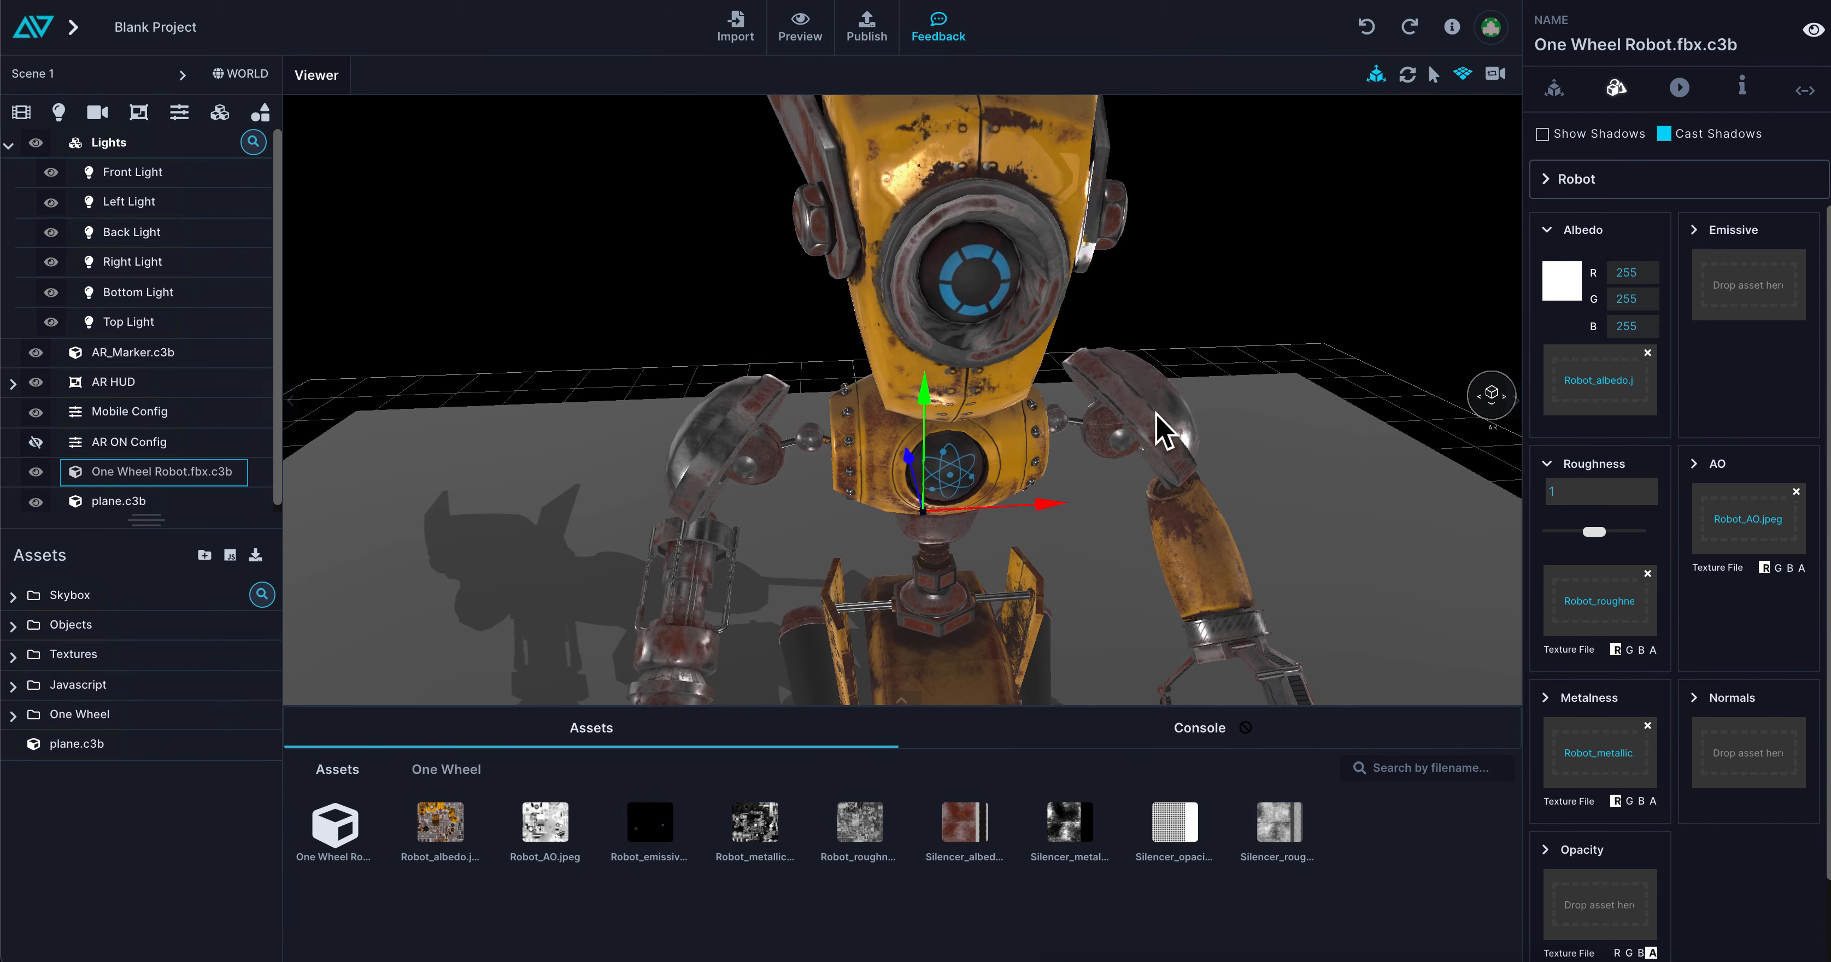
{"action": "scroll", "coordinate": [984, 294], "scroll_direction": "up", "scroll_amount": 3}
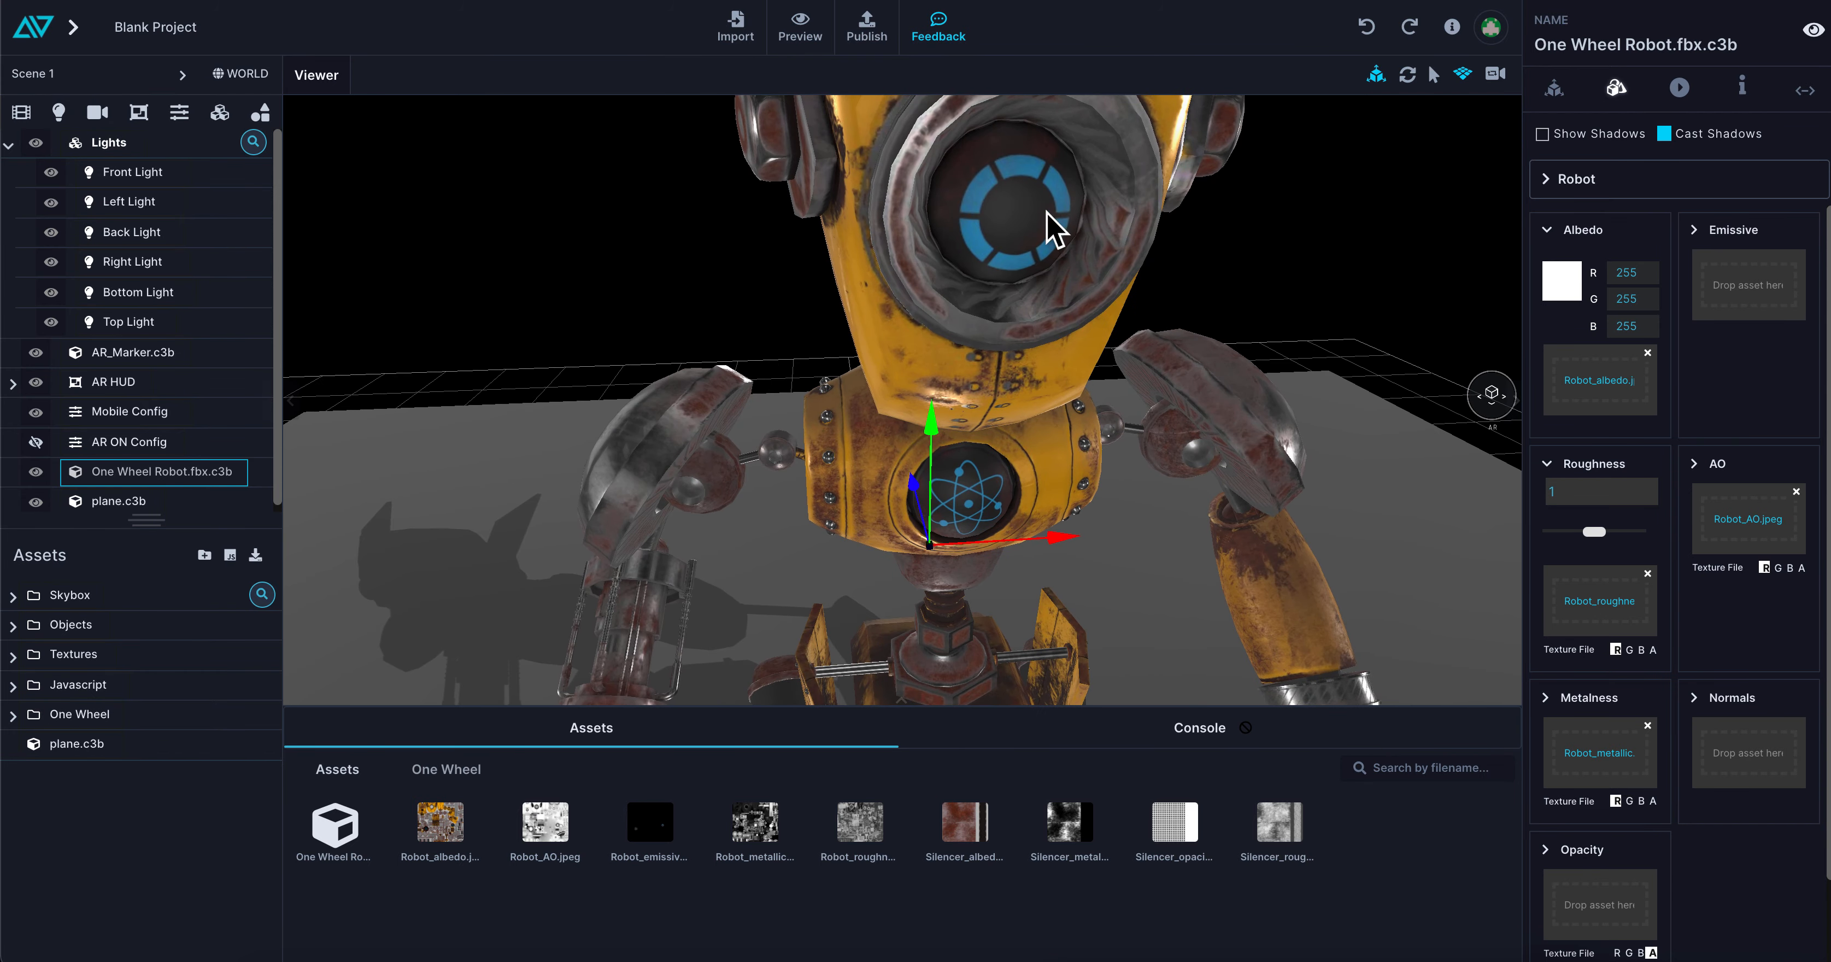
{"action": "left_click_drag", "start_coordinate": [646, 850], "coordinate": [1749, 294]}
{"action": "left_click", "coordinate": [1707, 232]}
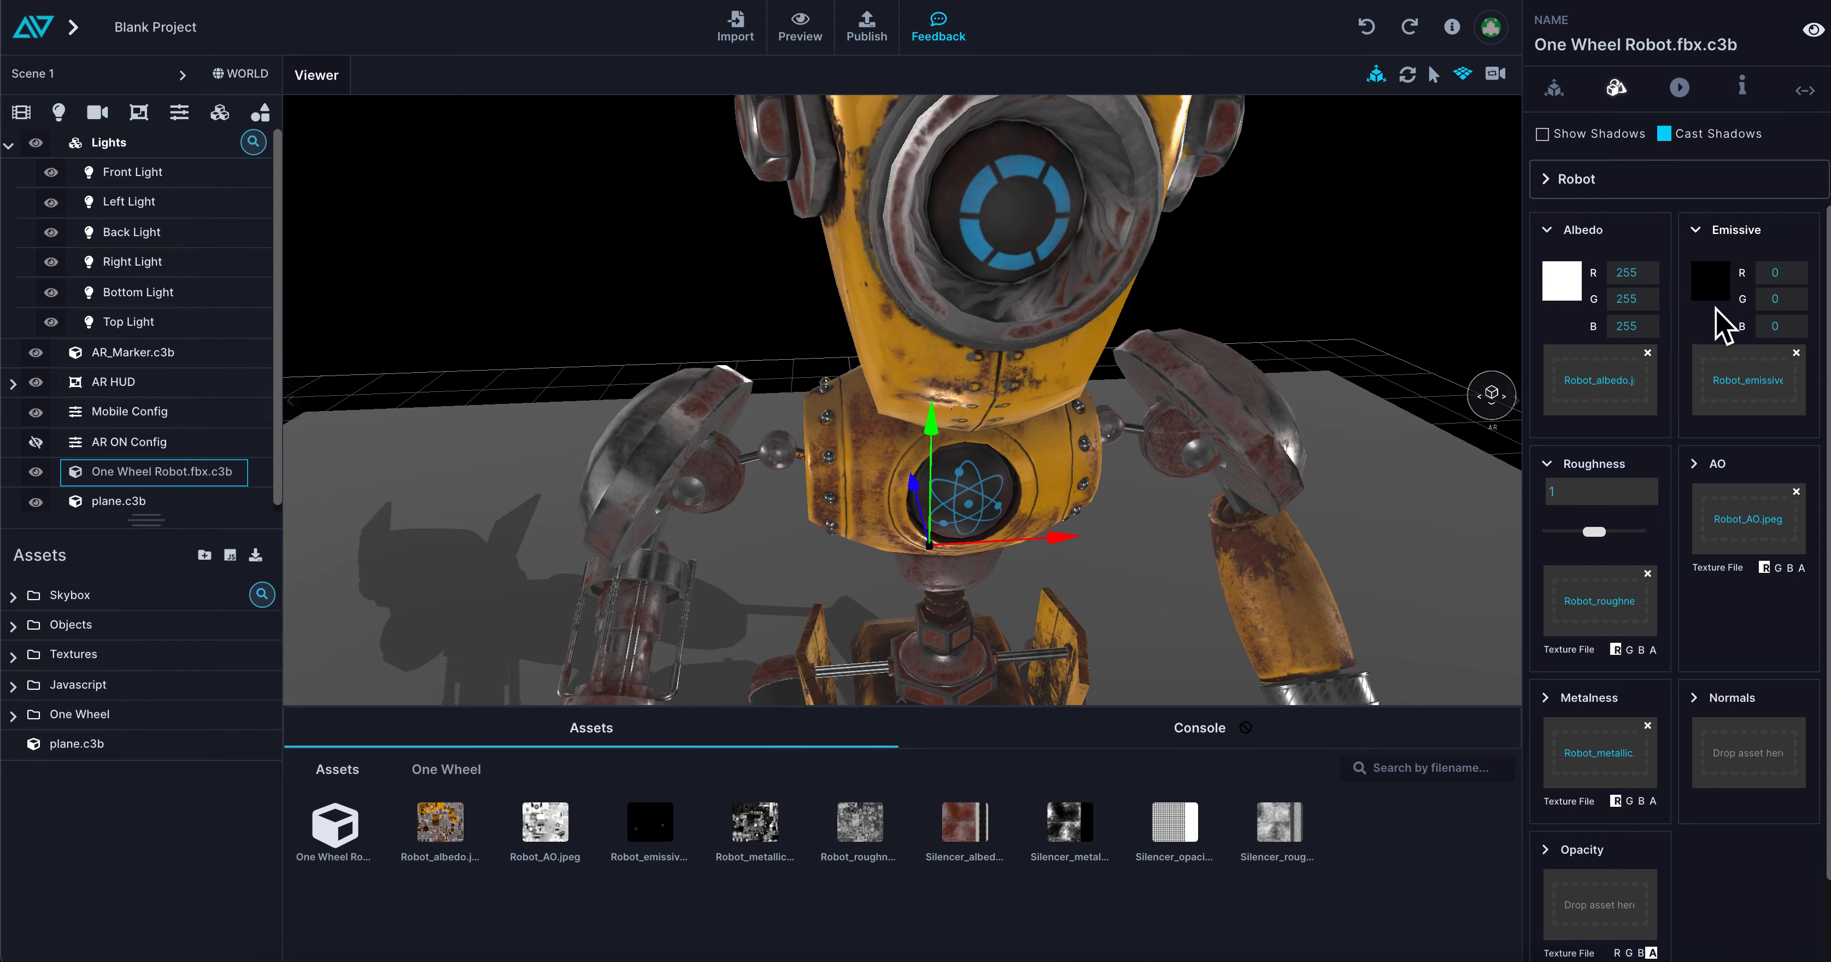
{"action": "left_click", "coordinate": [1709, 284]}
{"action": "mouse_move", "coordinate": [1676, 377]}
{"action": "left_mouse_down"}
{"action": "mouse_move", "coordinate": [1666, 327]}
{"action": "mouse_move", "coordinate": [1671, 401]}
{"action": "mouse_move", "coordinate": [1828, 297]}
{"action": "mouse_move", "coordinate": [1602, 256]}
{"action": "left_mouse_up"}
{"action": "left_click_drag", "start_coordinate": [991, 210], "coordinate": [930, 211]}
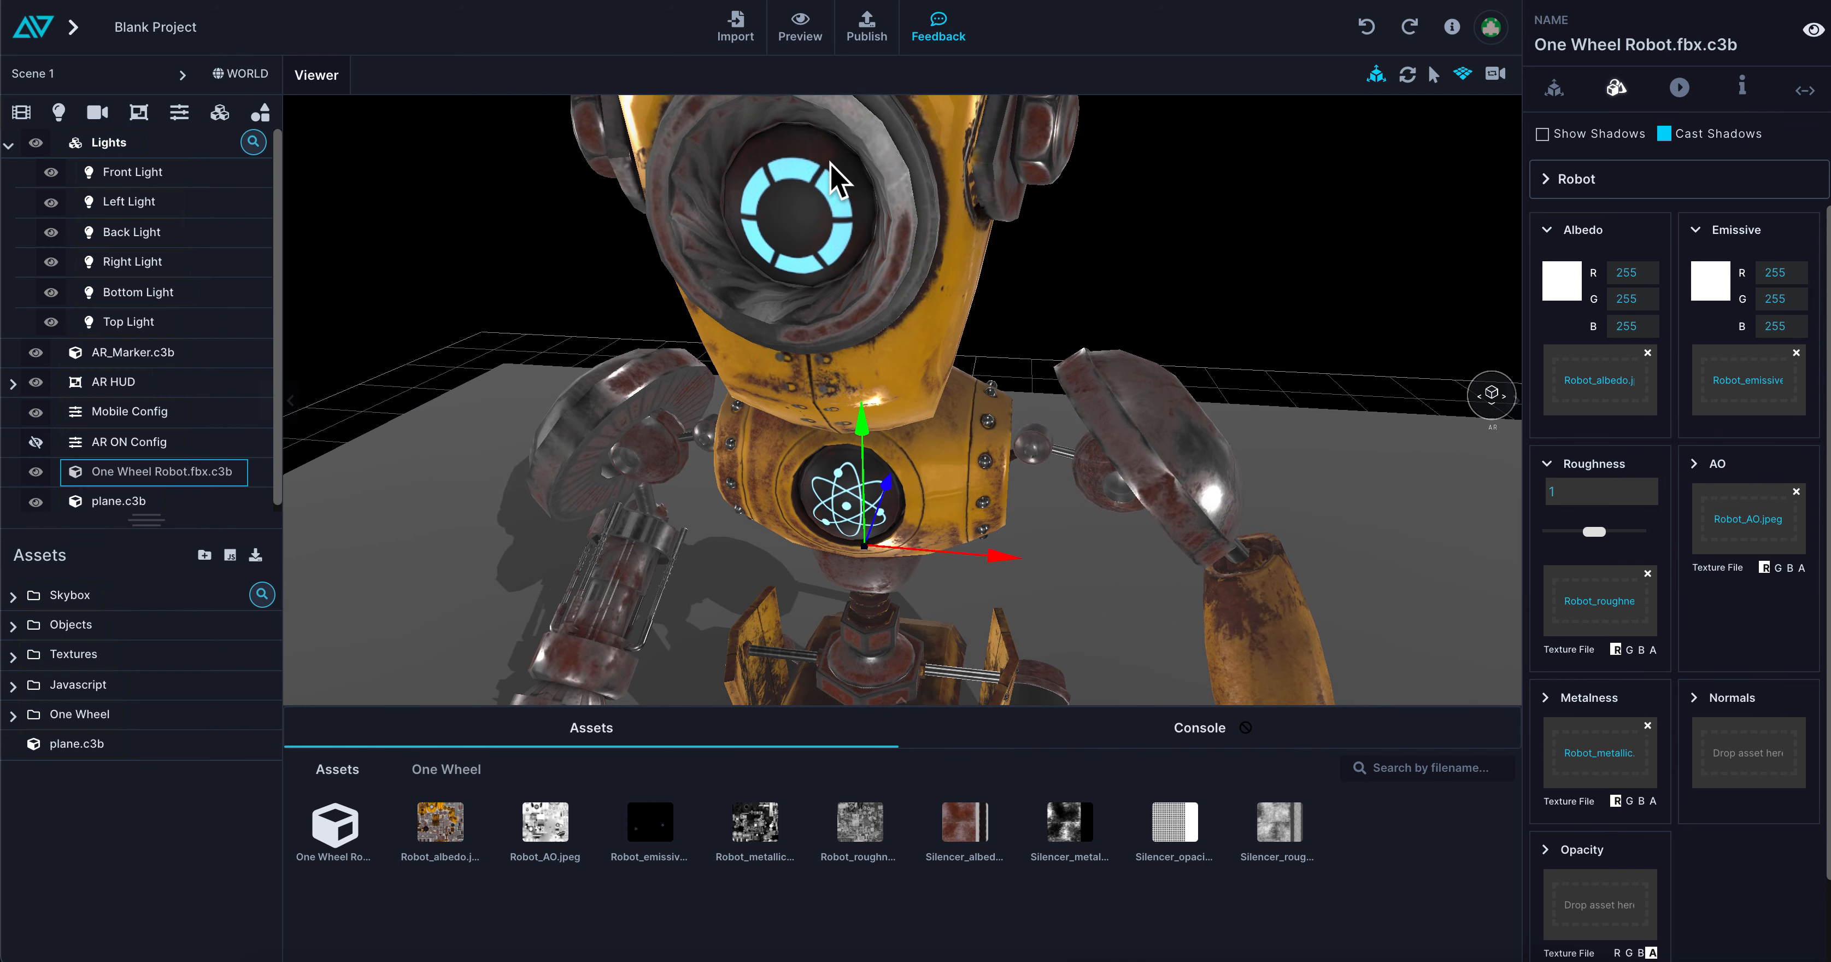
Hide the Lights group and remove the Studio Skybox from the World settings to check the emissive parts unlit
{"action": "scroll", "coordinate": [842, 380], "scroll_direction": "down", "scroll_amount": 5}
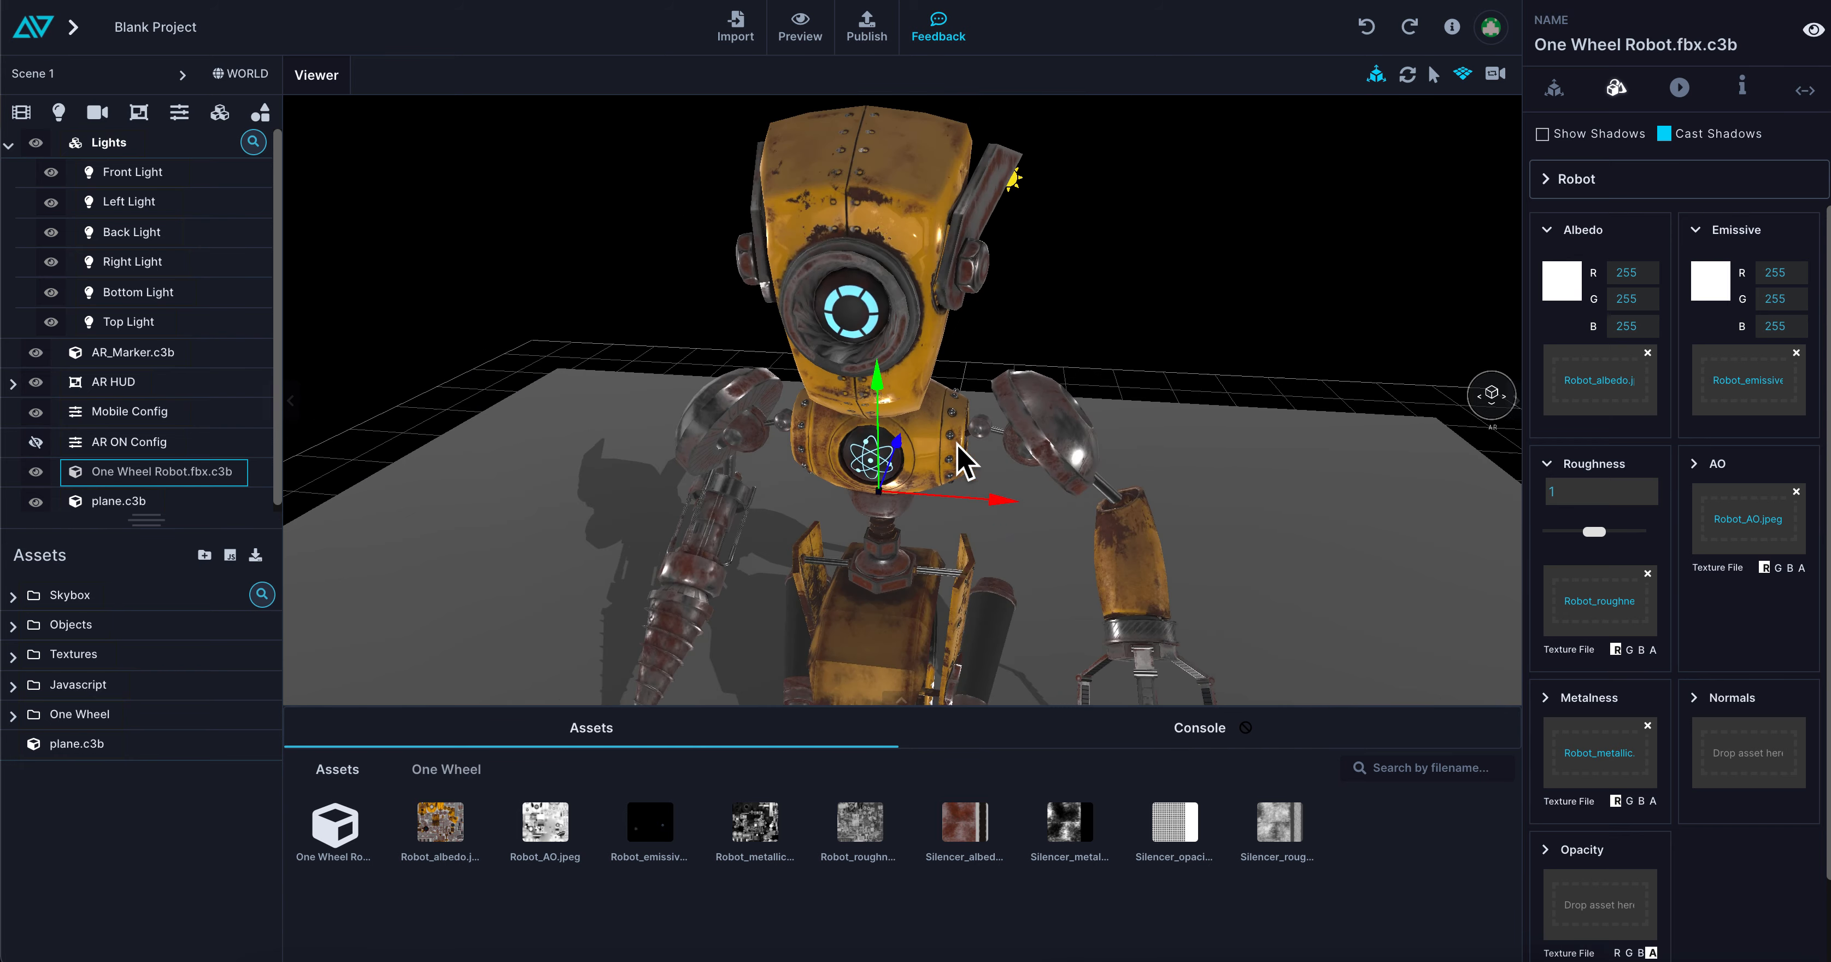
{"action": "scroll", "coordinate": [1131, 426], "scroll_direction": "down", "scroll_amount": 2}
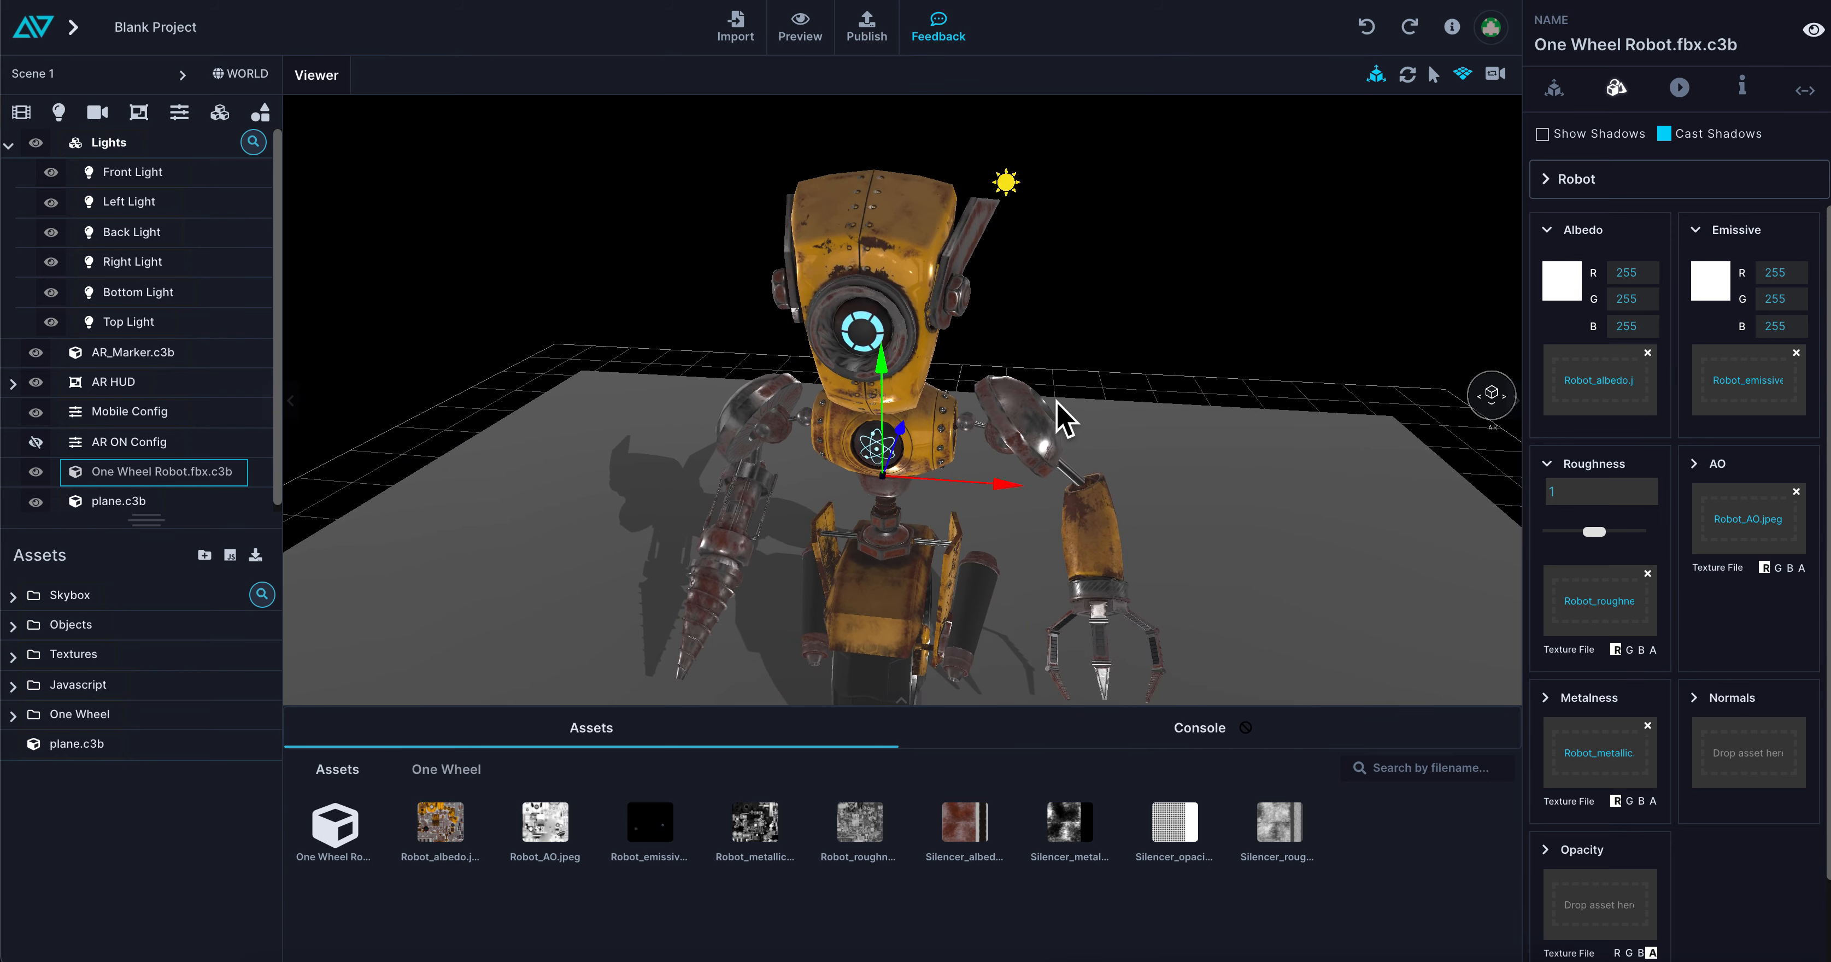
{"action": "scroll", "coordinate": [1056, 401], "scroll_direction": "down", "scroll_amount": 4}
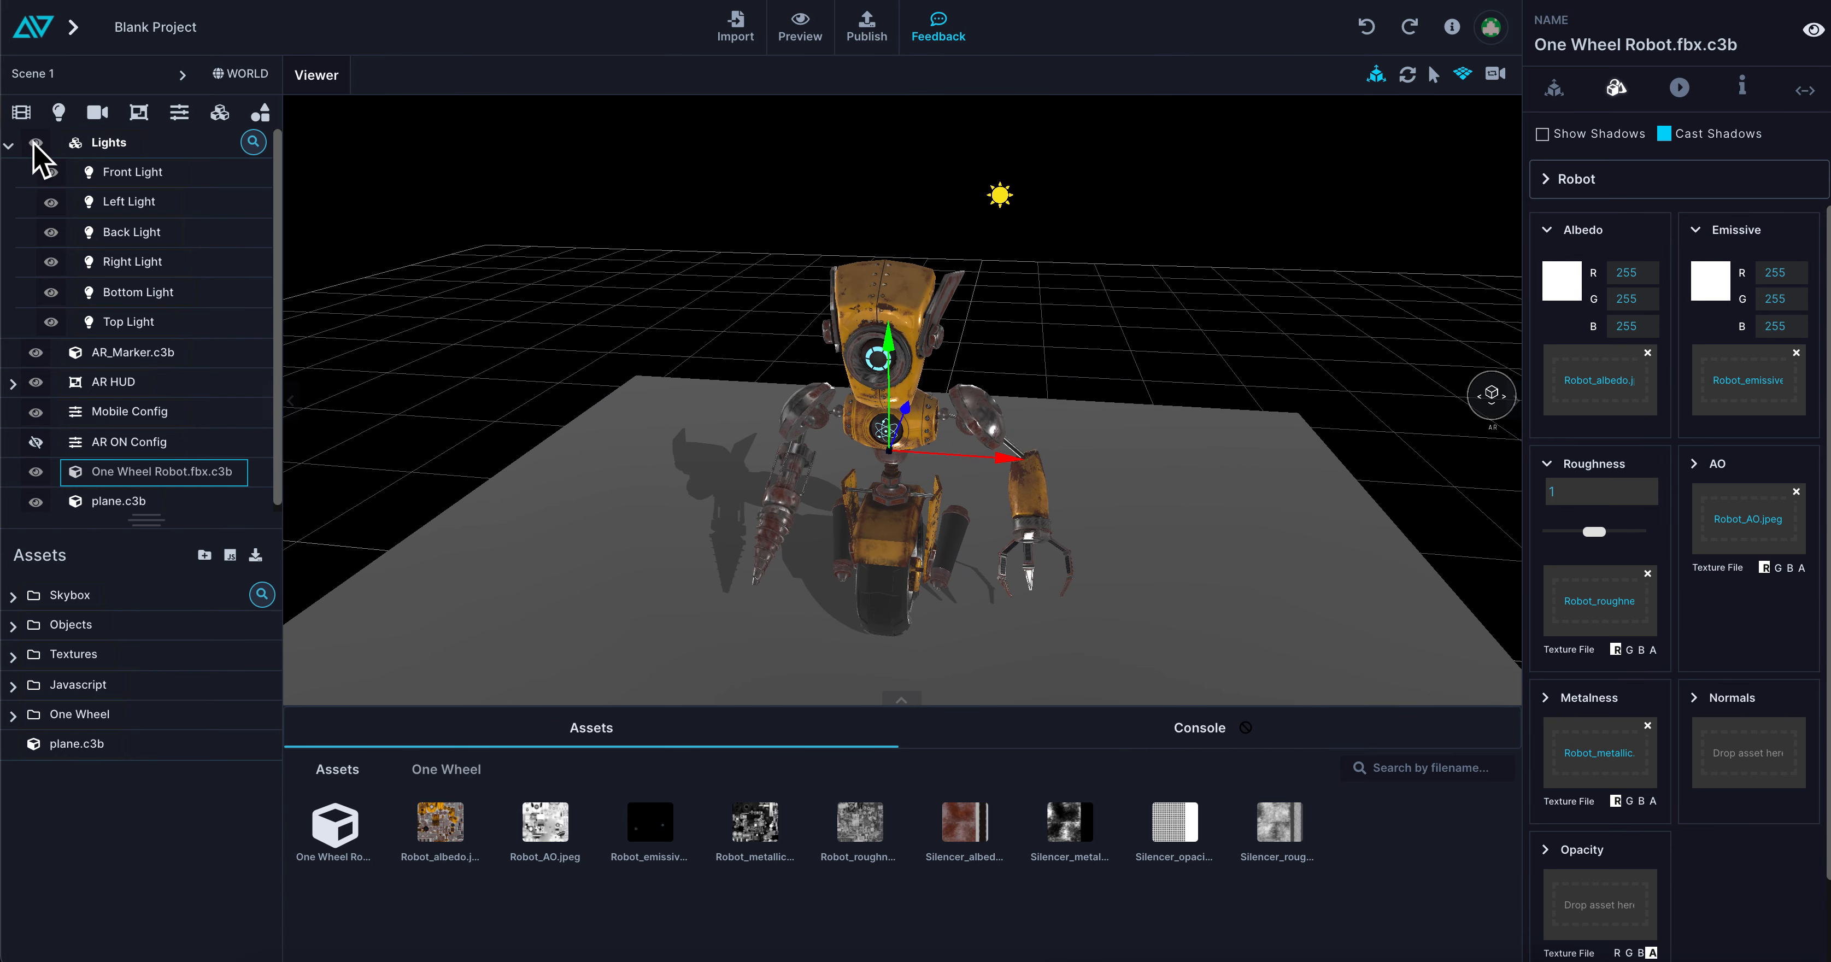
{"action": "left_click", "coordinate": [35, 143]}
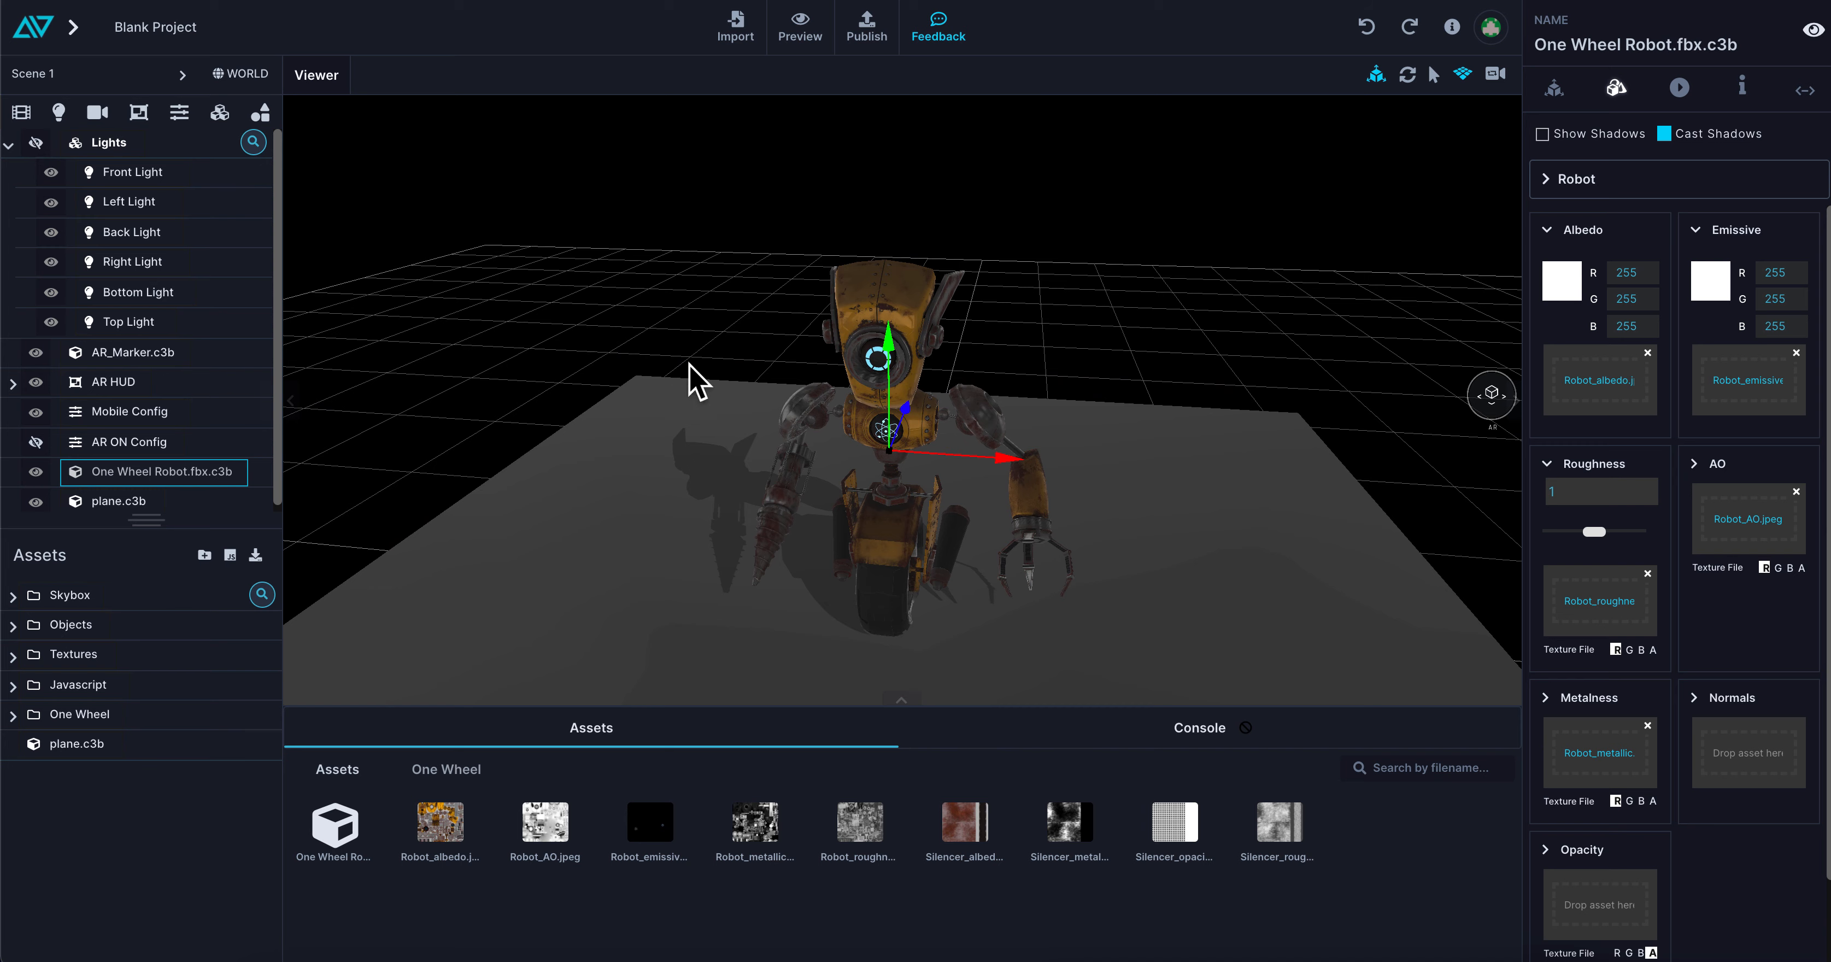
{"action": "left_click", "coordinate": [234, 75]}
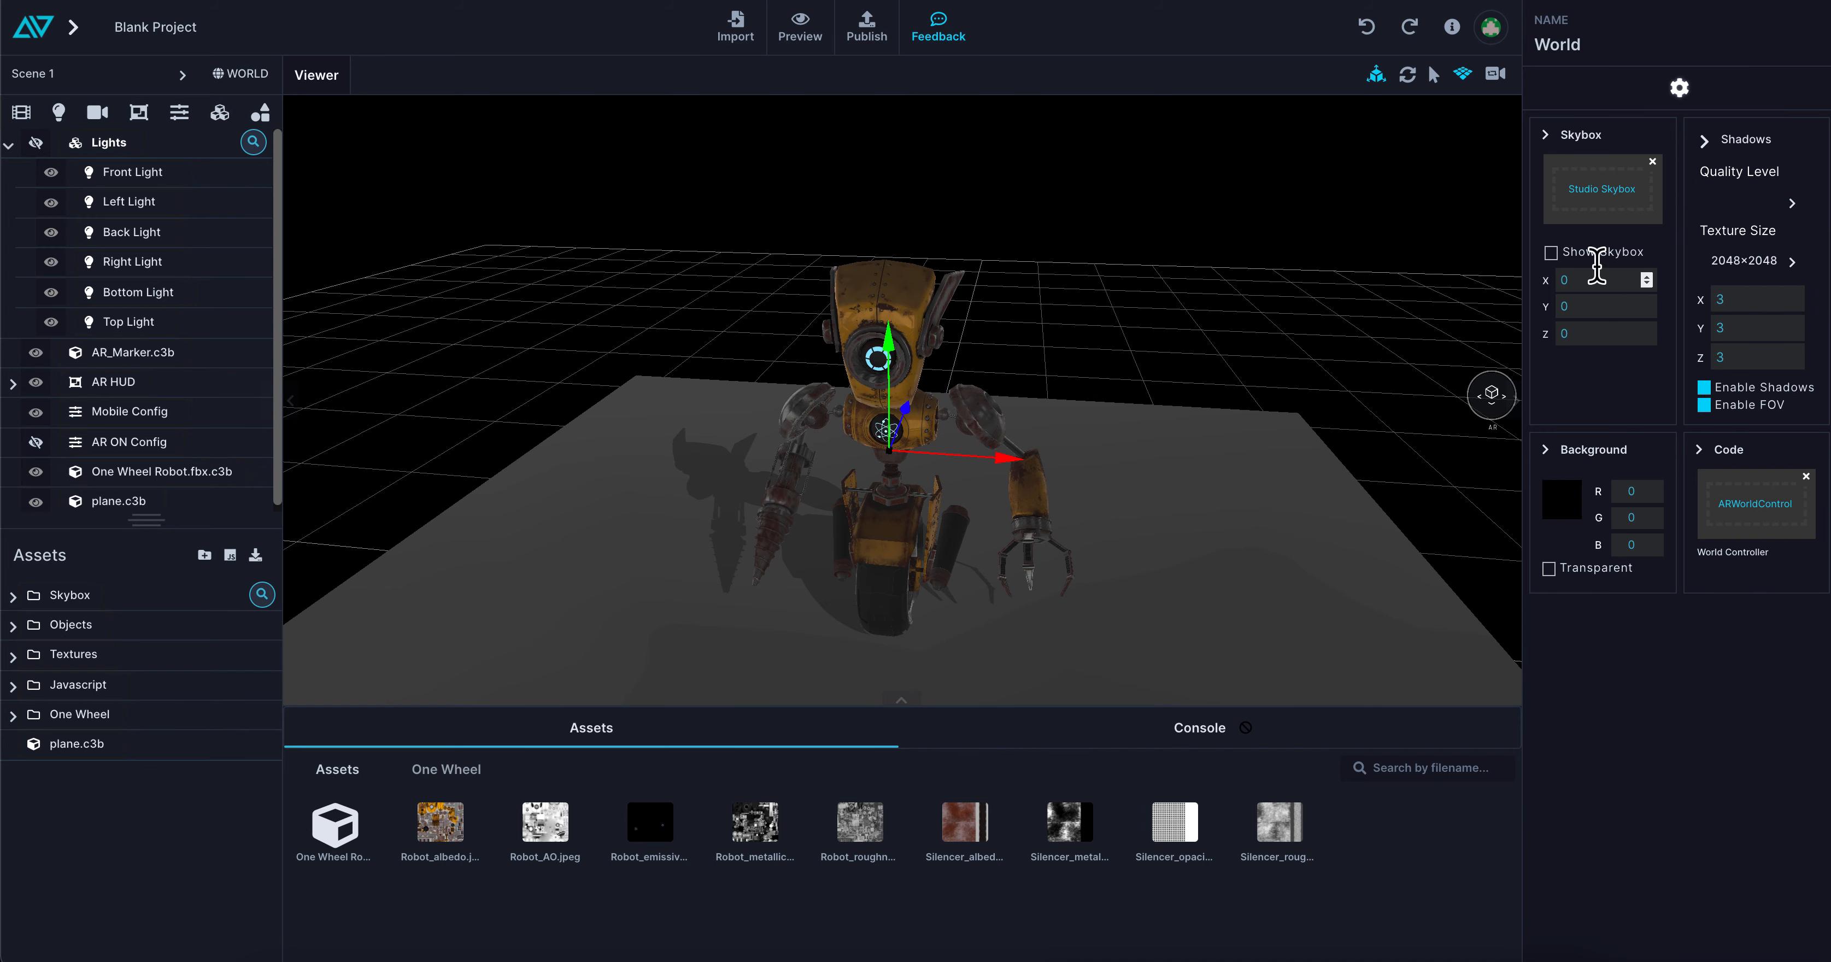
{"action": "left_click", "coordinate": [1652, 162]}
{"action": "scroll", "coordinate": [1209, 334], "scroll_direction": "up", "scroll_amount": 3}
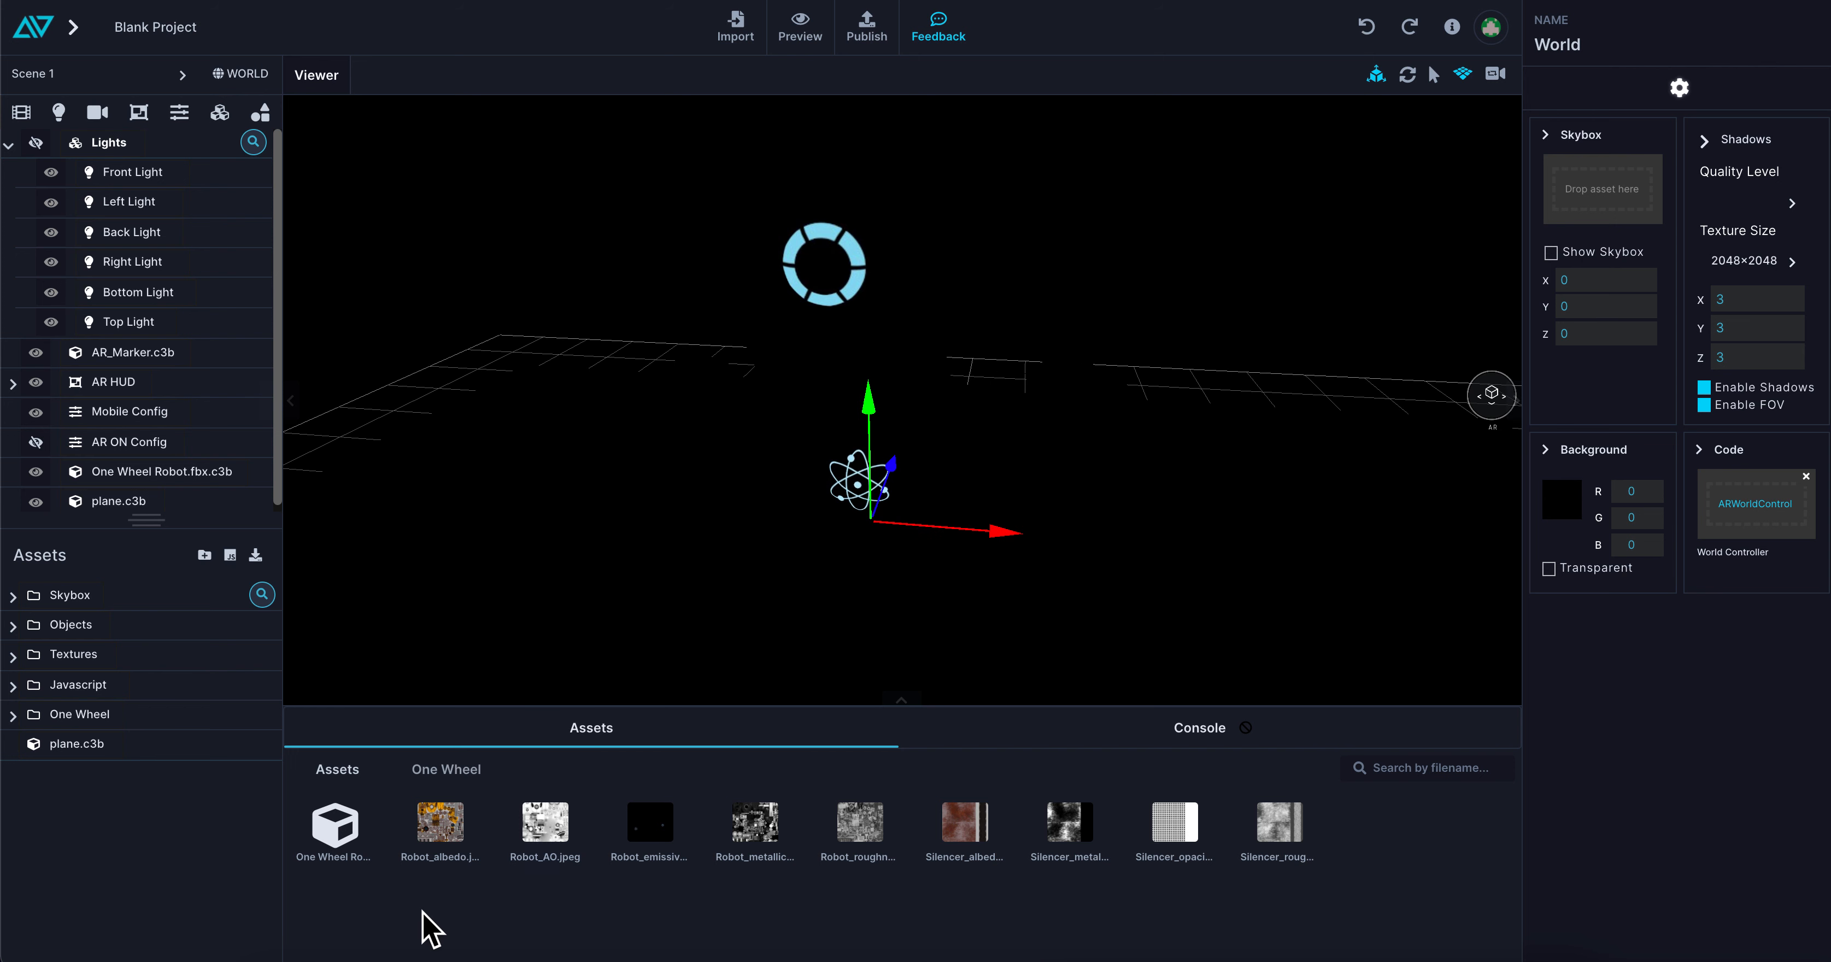
Reassign the Studio Skybox to the World and make the Lights group visible again
{"action": "left_click", "coordinate": [71, 595]}
{"action": "left_click_drag", "start_coordinate": [486, 839], "coordinate": [1614, 194]}
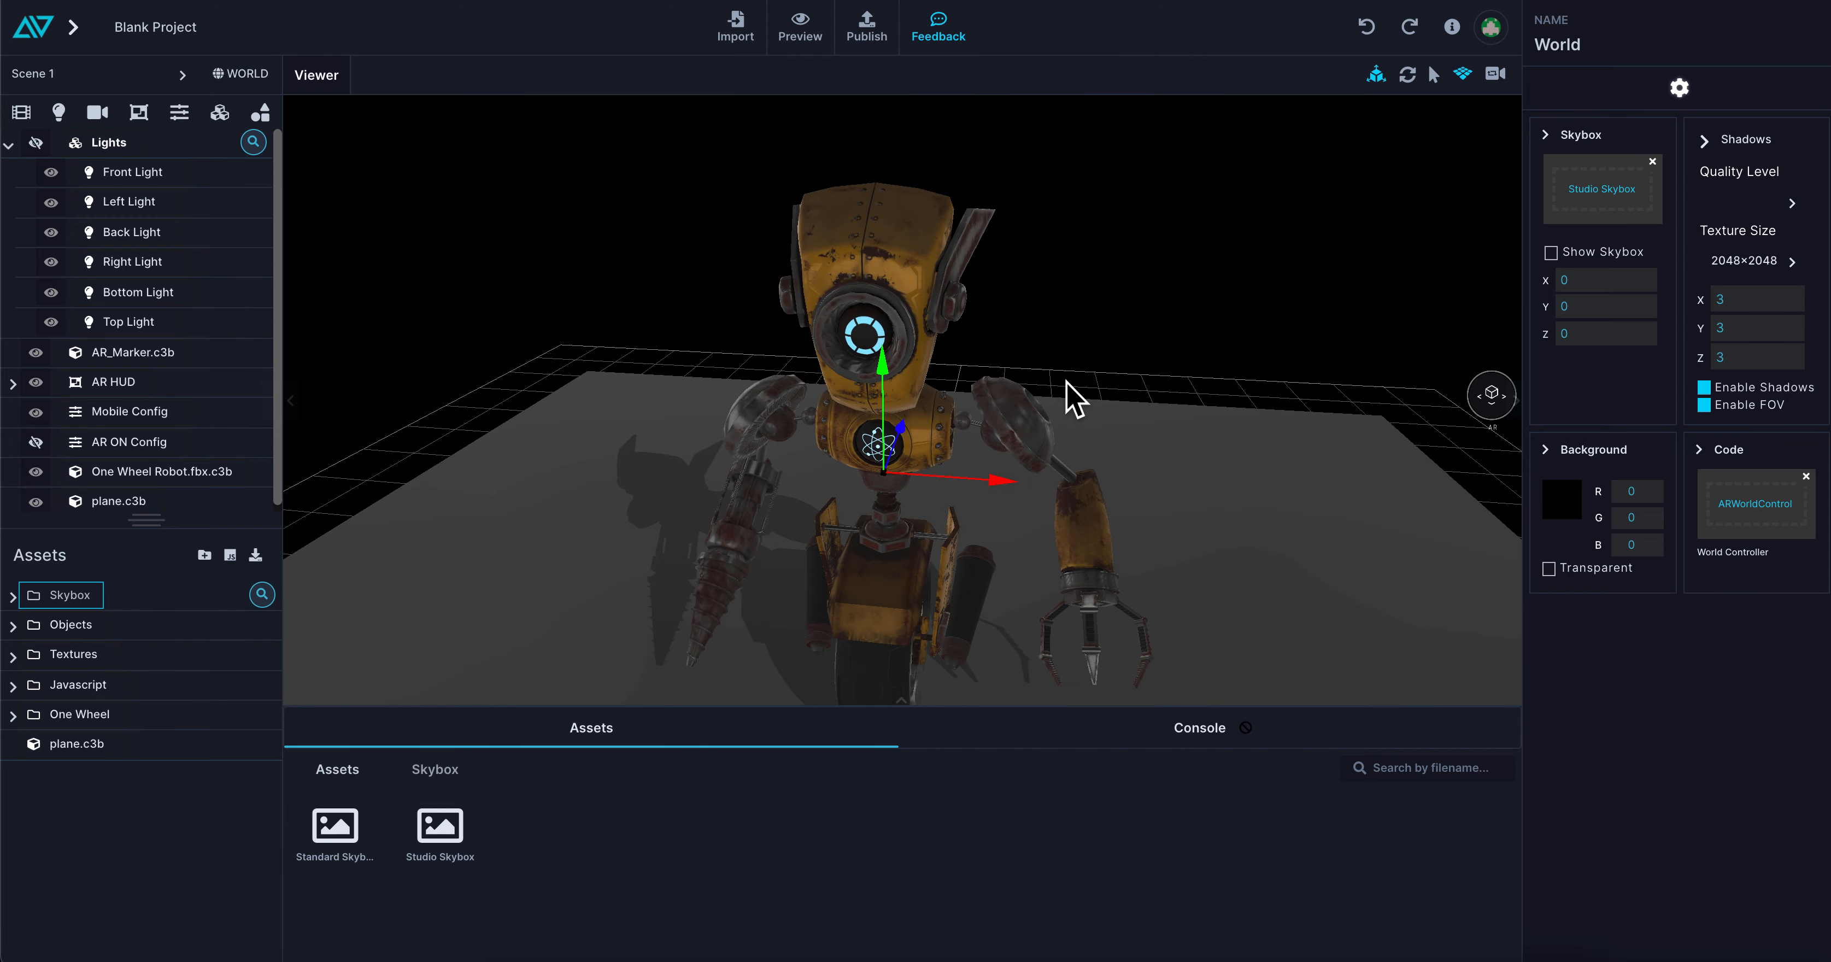
{"action": "left_click", "coordinate": [36, 143]}
Choose the Silencer material of the robot for editing, starting from the exhaust beside the wheel
{"action": "left_click_drag", "start_coordinate": [789, 367], "coordinate": [1140, 422]}
{"action": "left_click_drag", "start_coordinate": [830, 490], "coordinate": [1049, 478]}
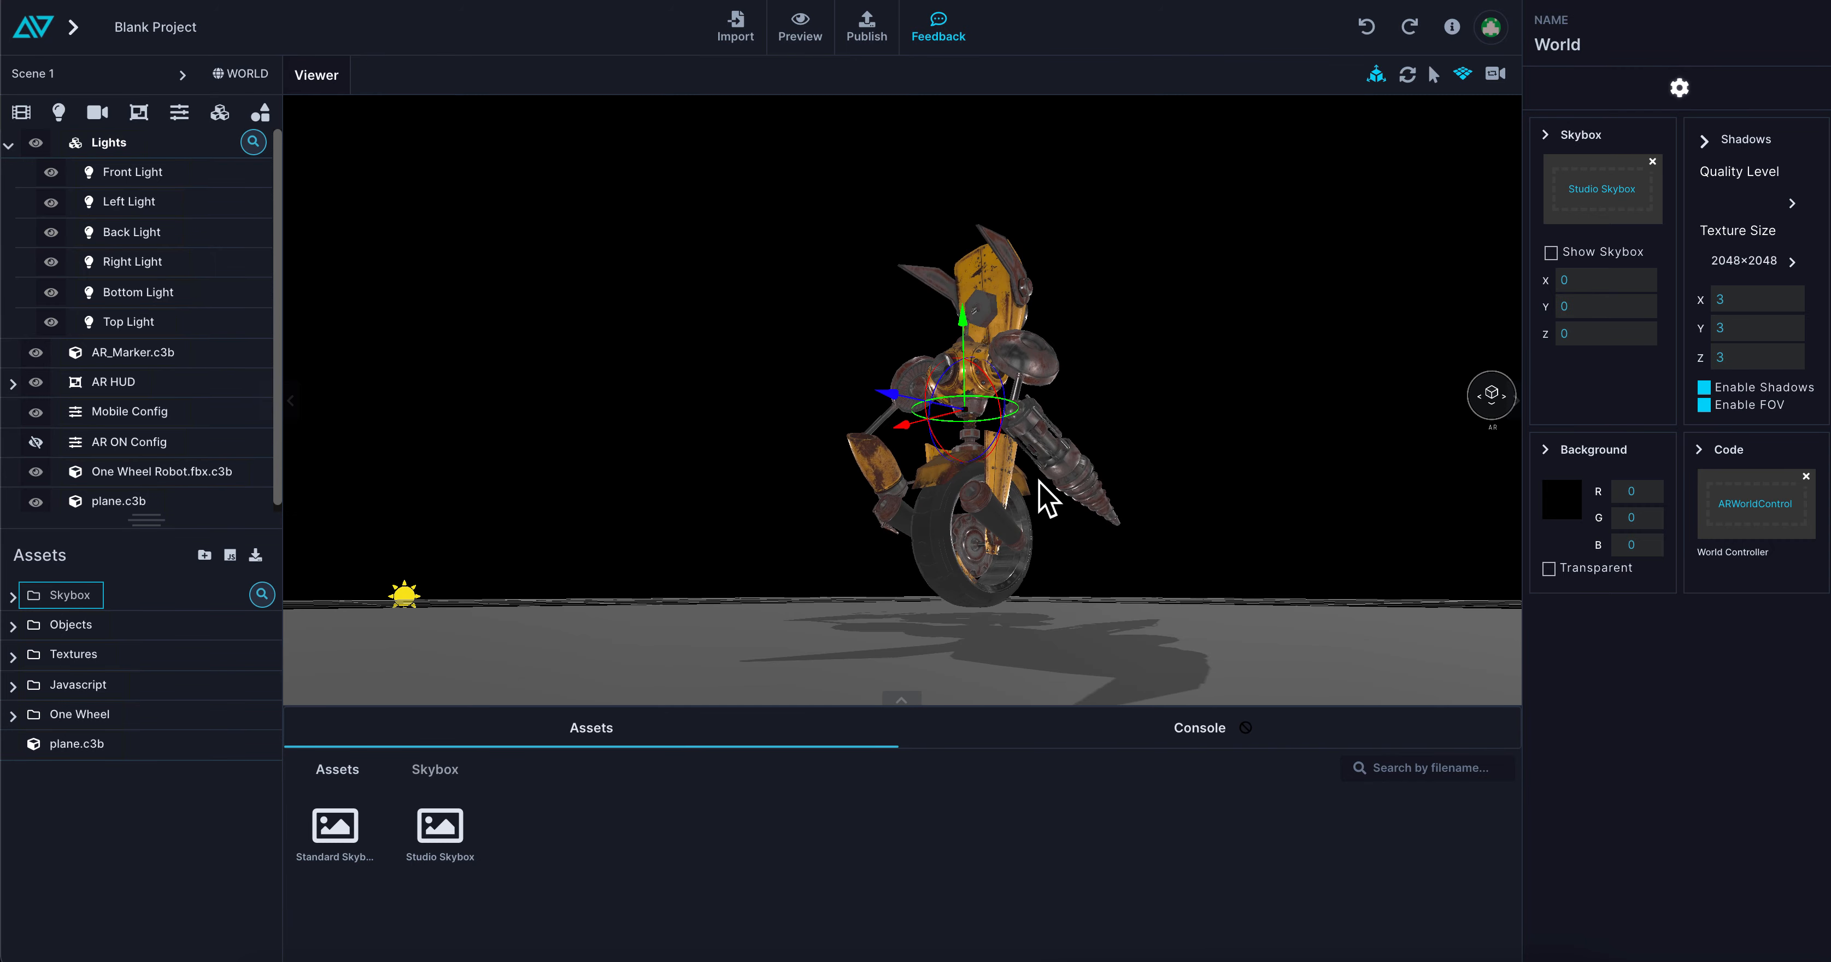
{"action": "scroll", "coordinate": [1049, 500], "scroll_direction": "up", "scroll_amount": 5}
{"action": "scroll", "coordinate": [871, 450], "scroll_direction": "up", "scroll_amount": 5}
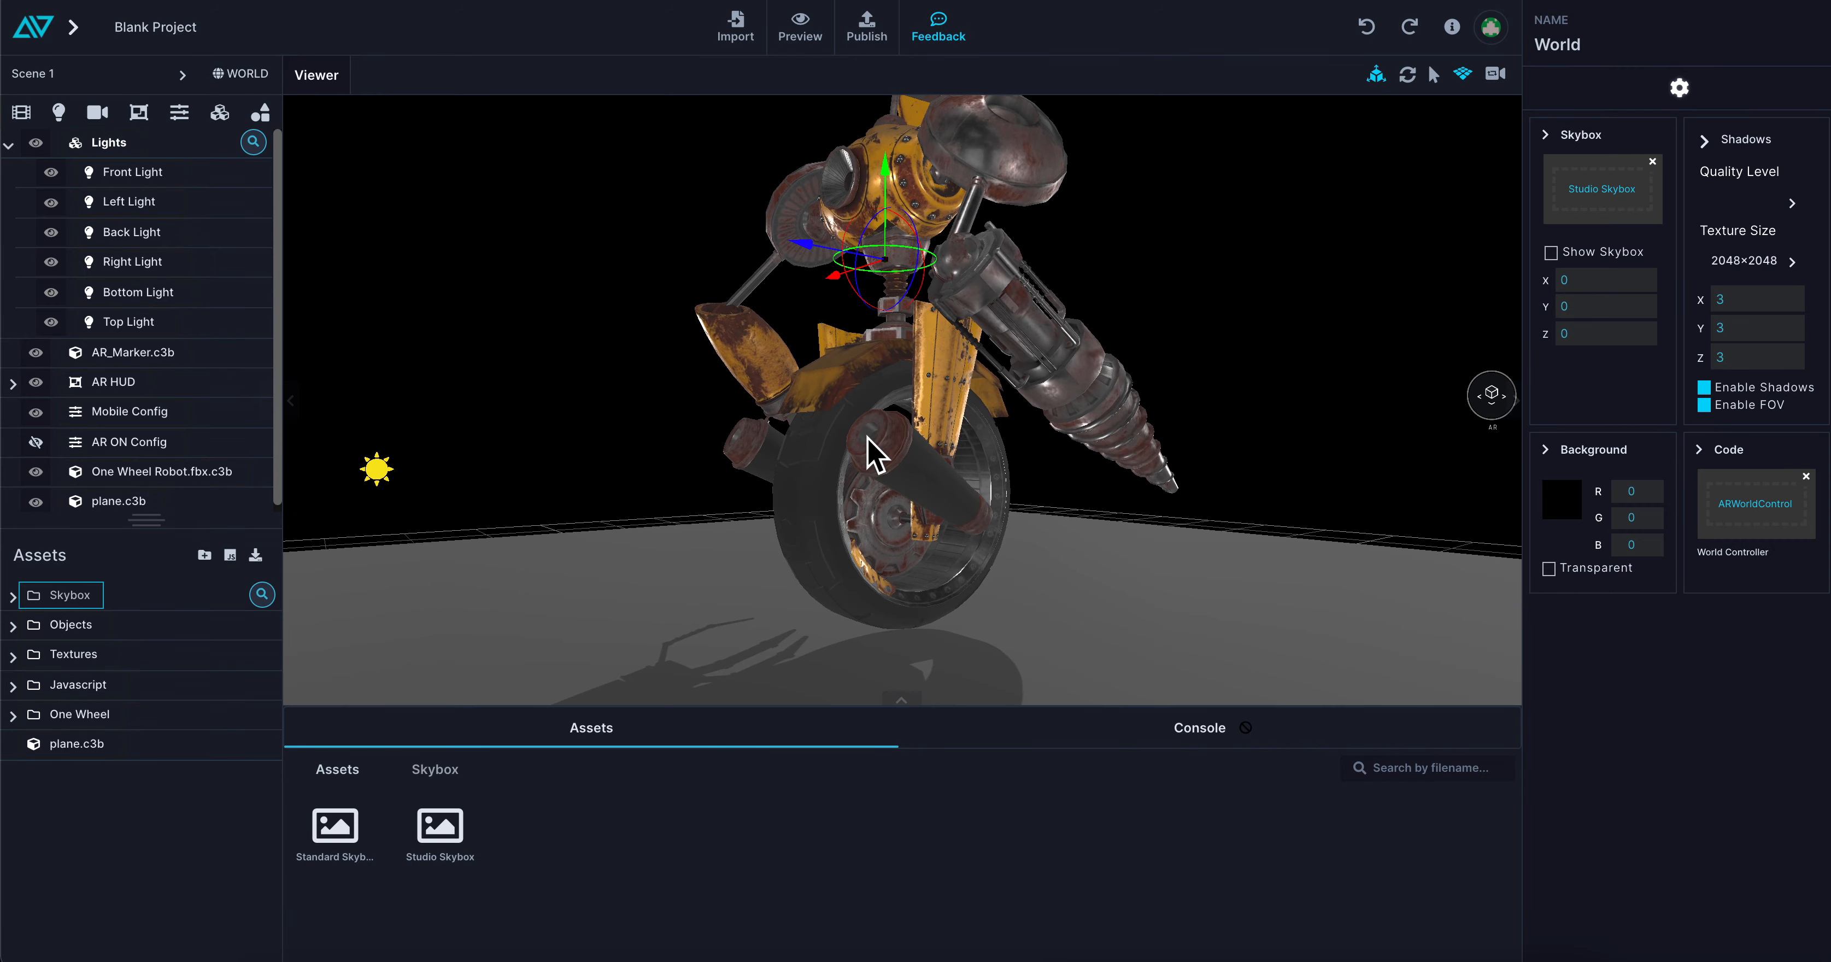
{"action": "left_click_drag", "start_coordinate": [995, 462], "coordinate": [953, 474]}
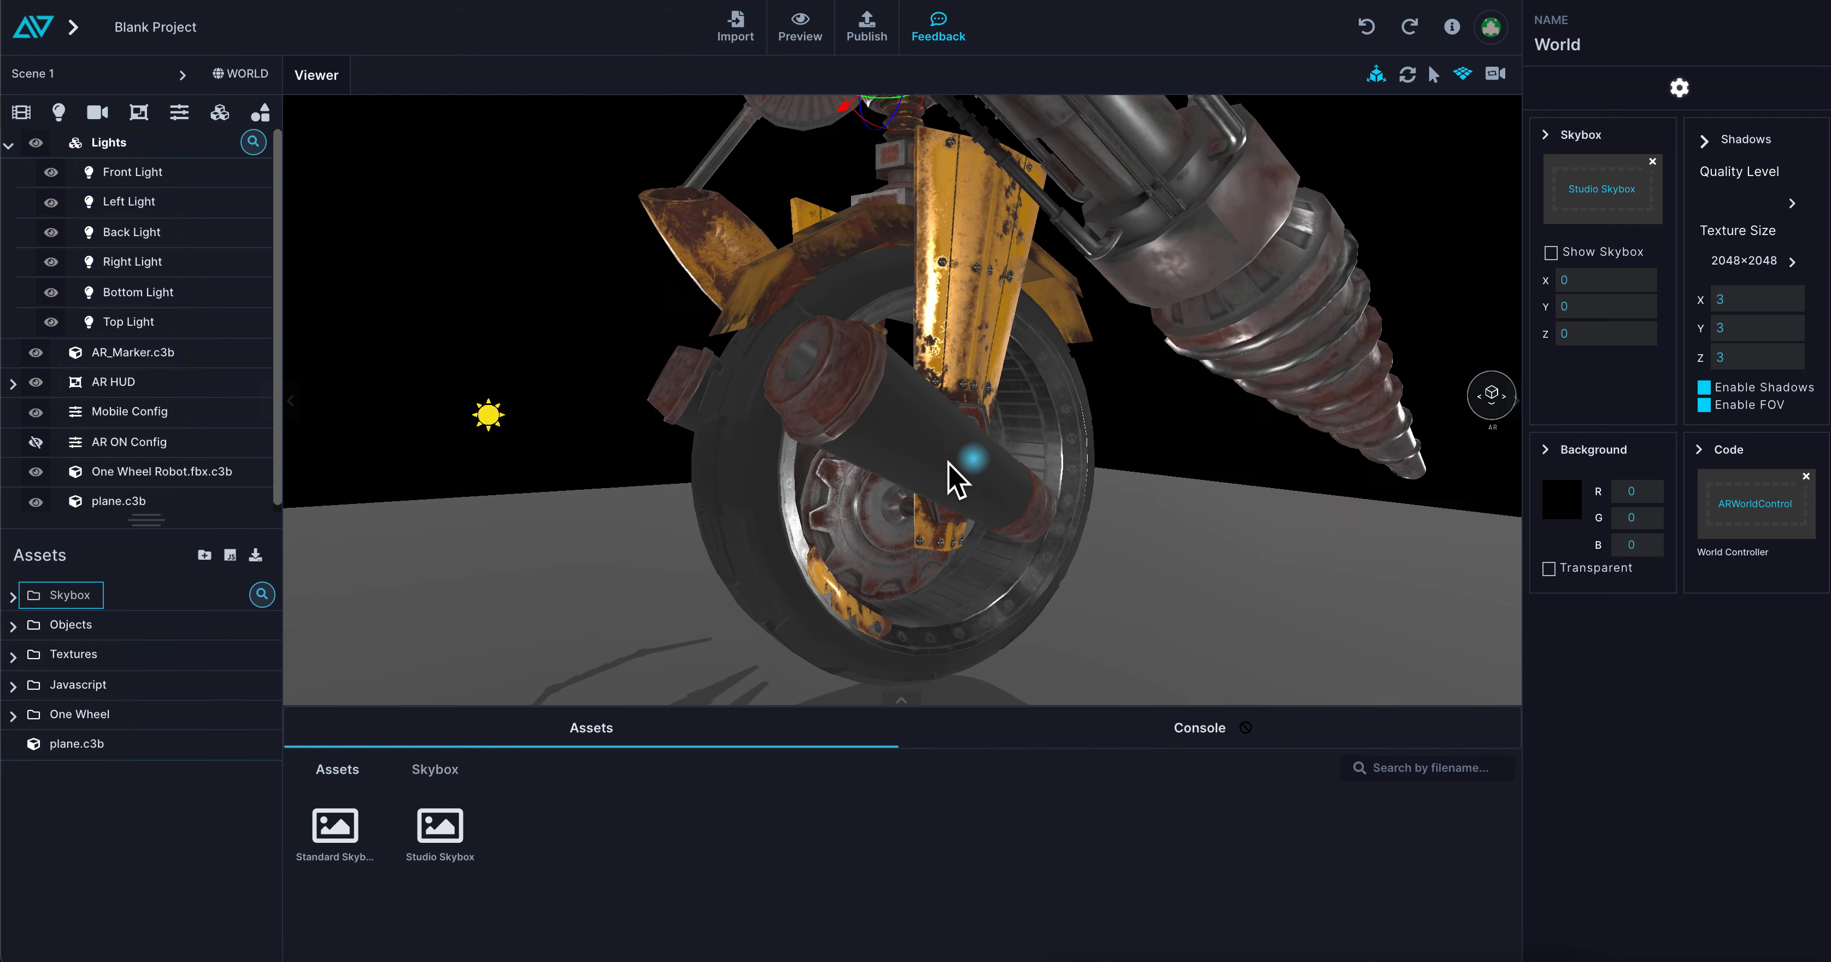
{"action": "left_click", "coordinate": [948, 483]}
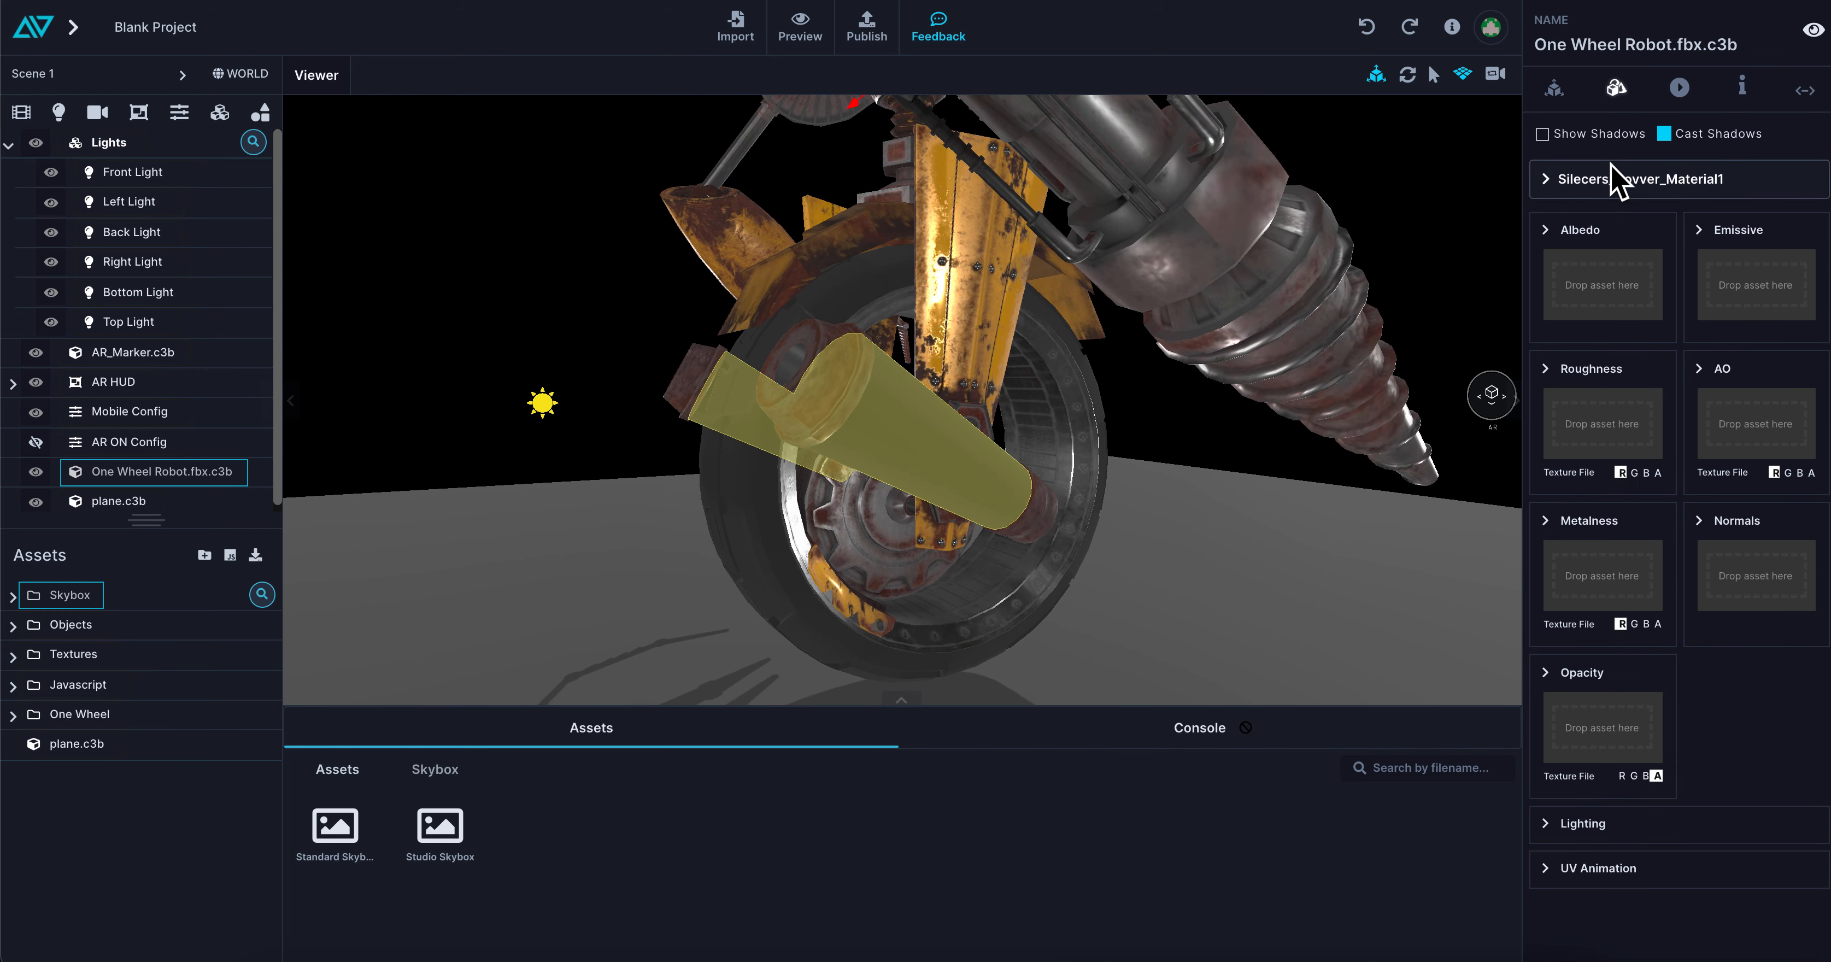
{"action": "left_click", "coordinate": [1626, 178]}
{"action": "left_click", "coordinate": [1322, 180]}
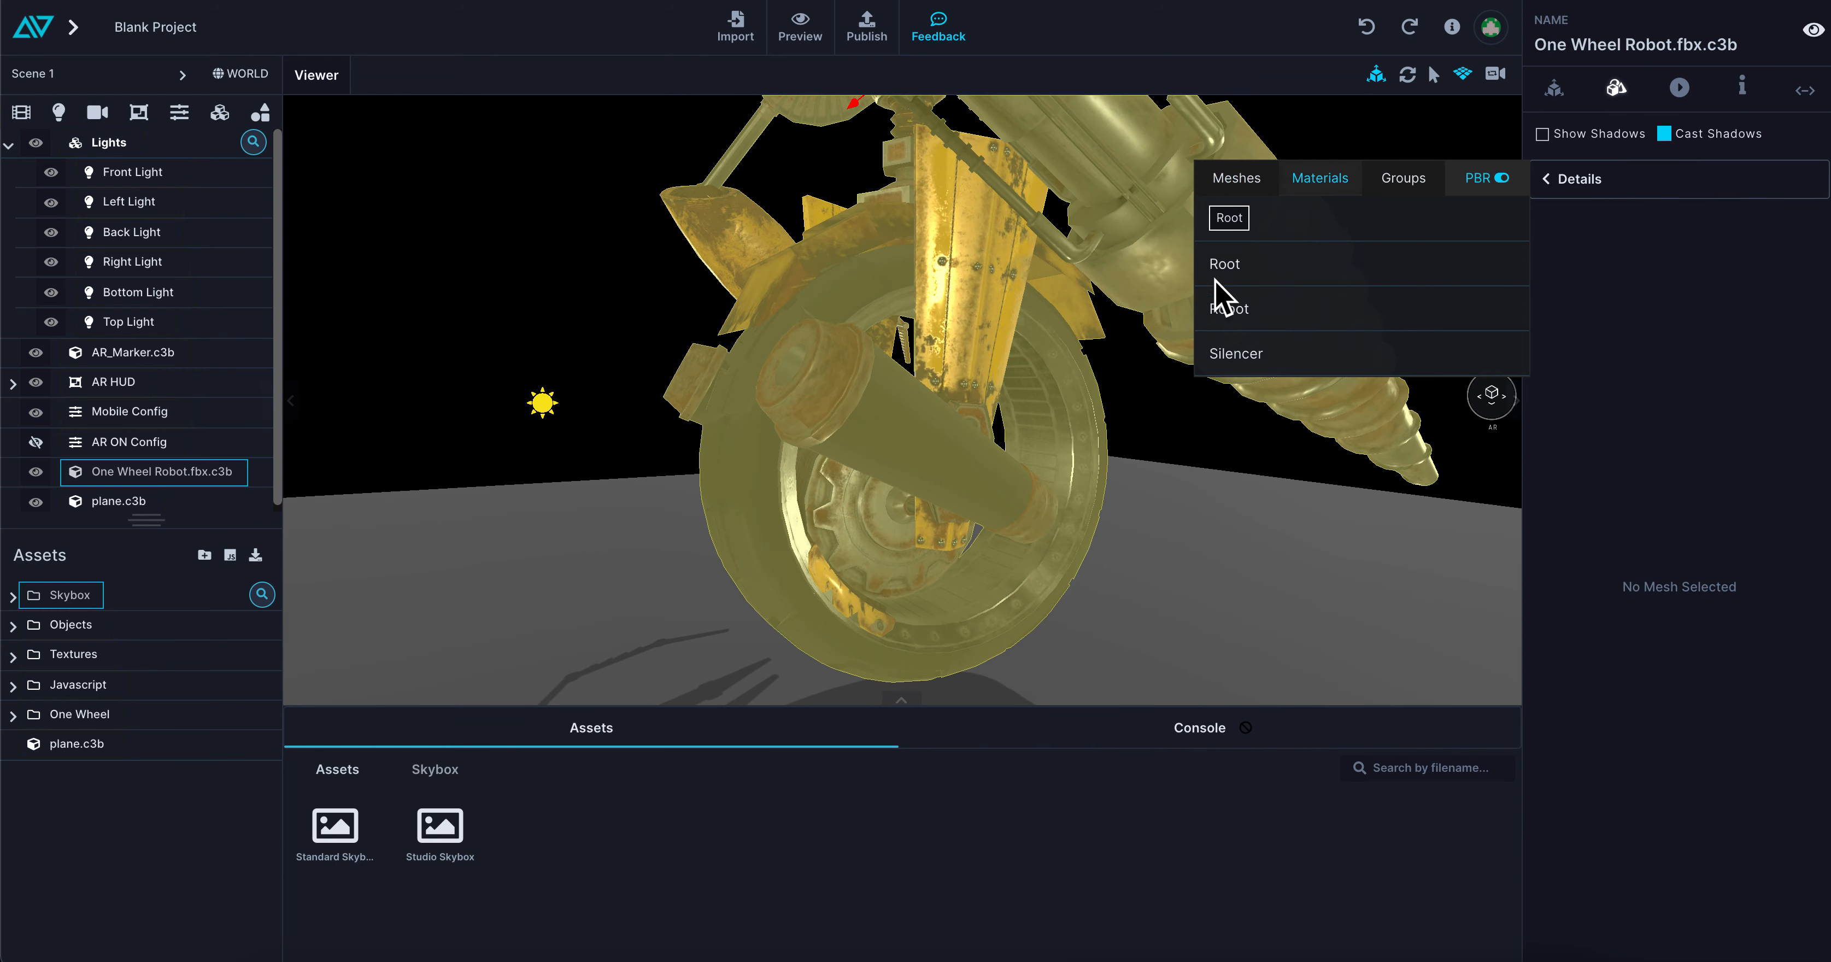
{"action": "left_click", "coordinate": [1237, 355]}
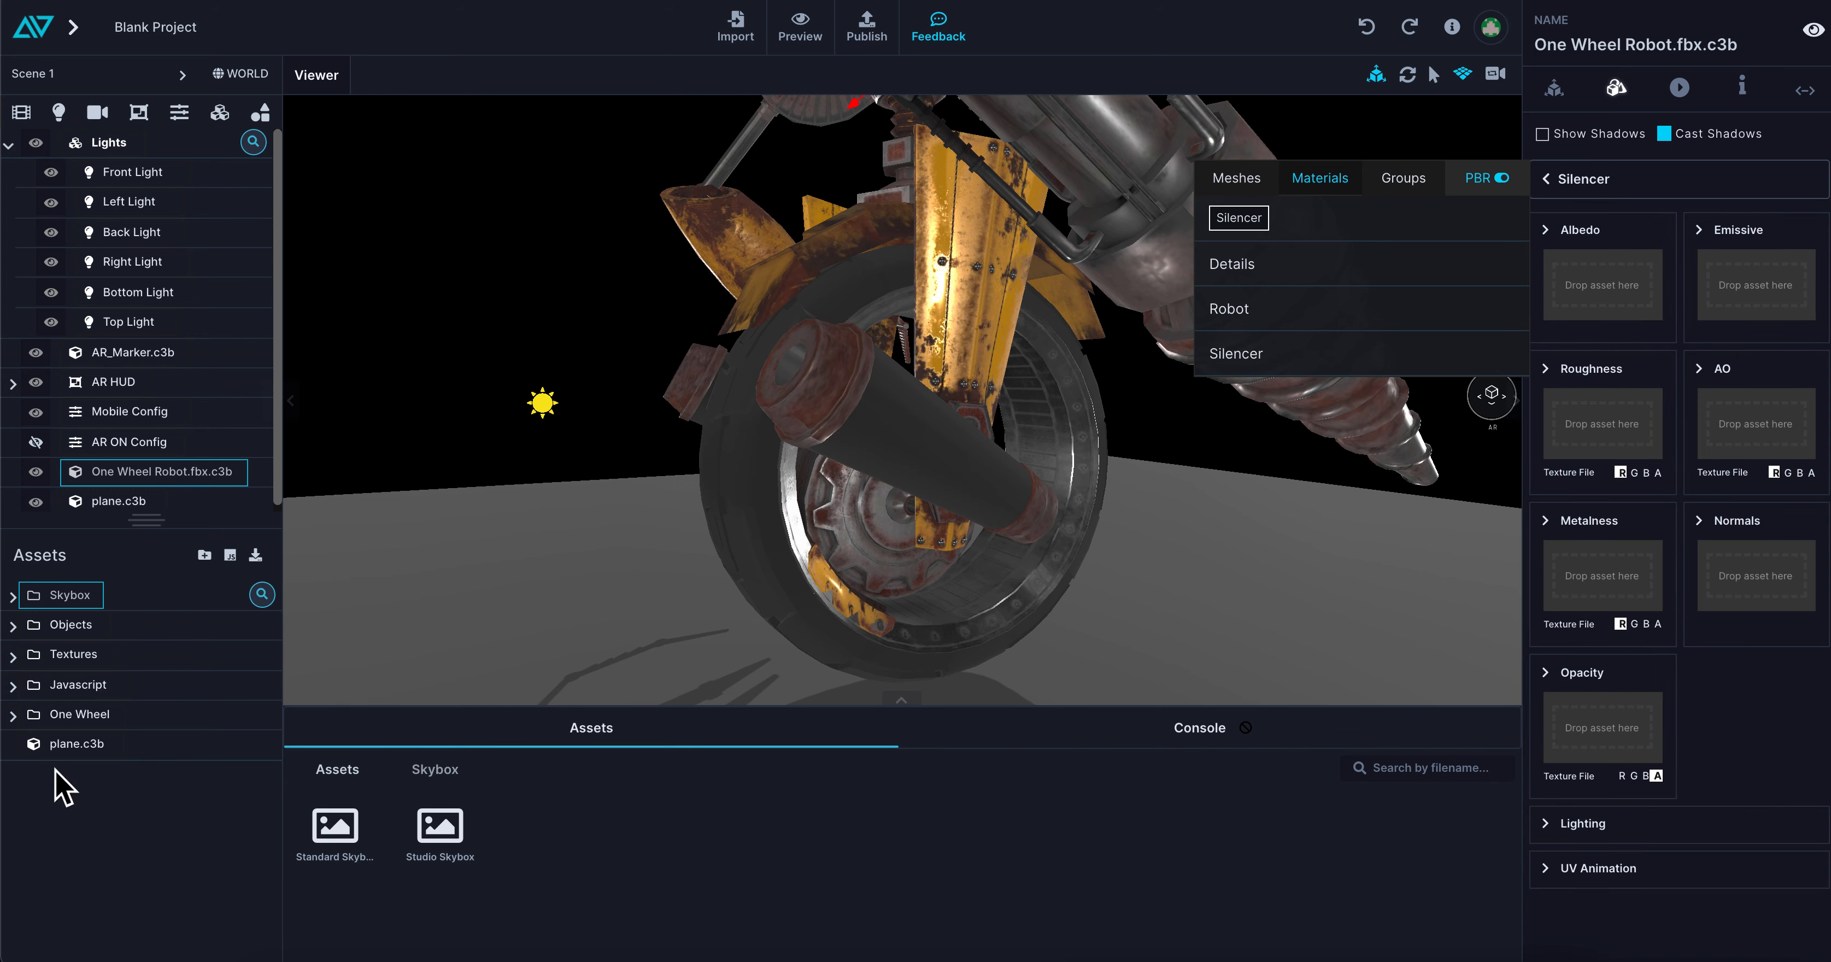
Move plane.c3b into the One Wheel folder and assign the Silencer albedo, metallic and roughness textures to the material's matching channels
{"action": "left_click_drag", "start_coordinate": [80, 746], "coordinate": [85, 719]}
{"action": "left_click", "coordinate": [68, 717]}
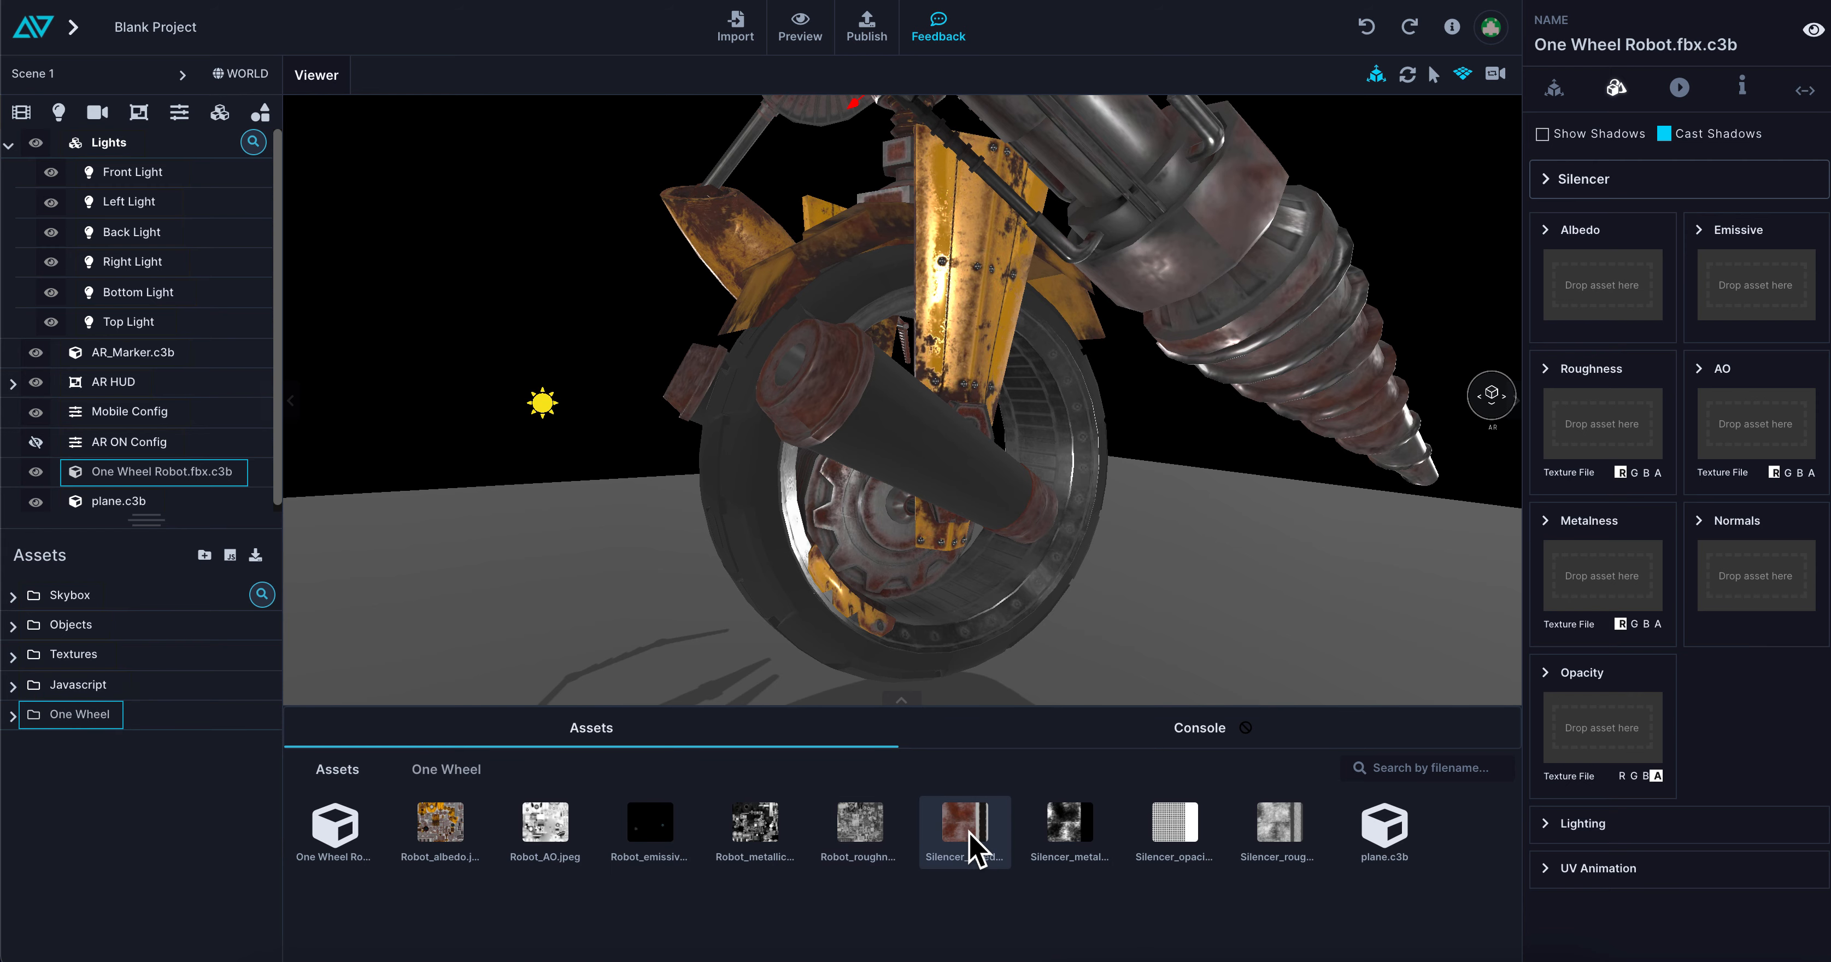
{"action": "left_click_drag", "start_coordinate": [972, 845], "coordinate": [1607, 306]}
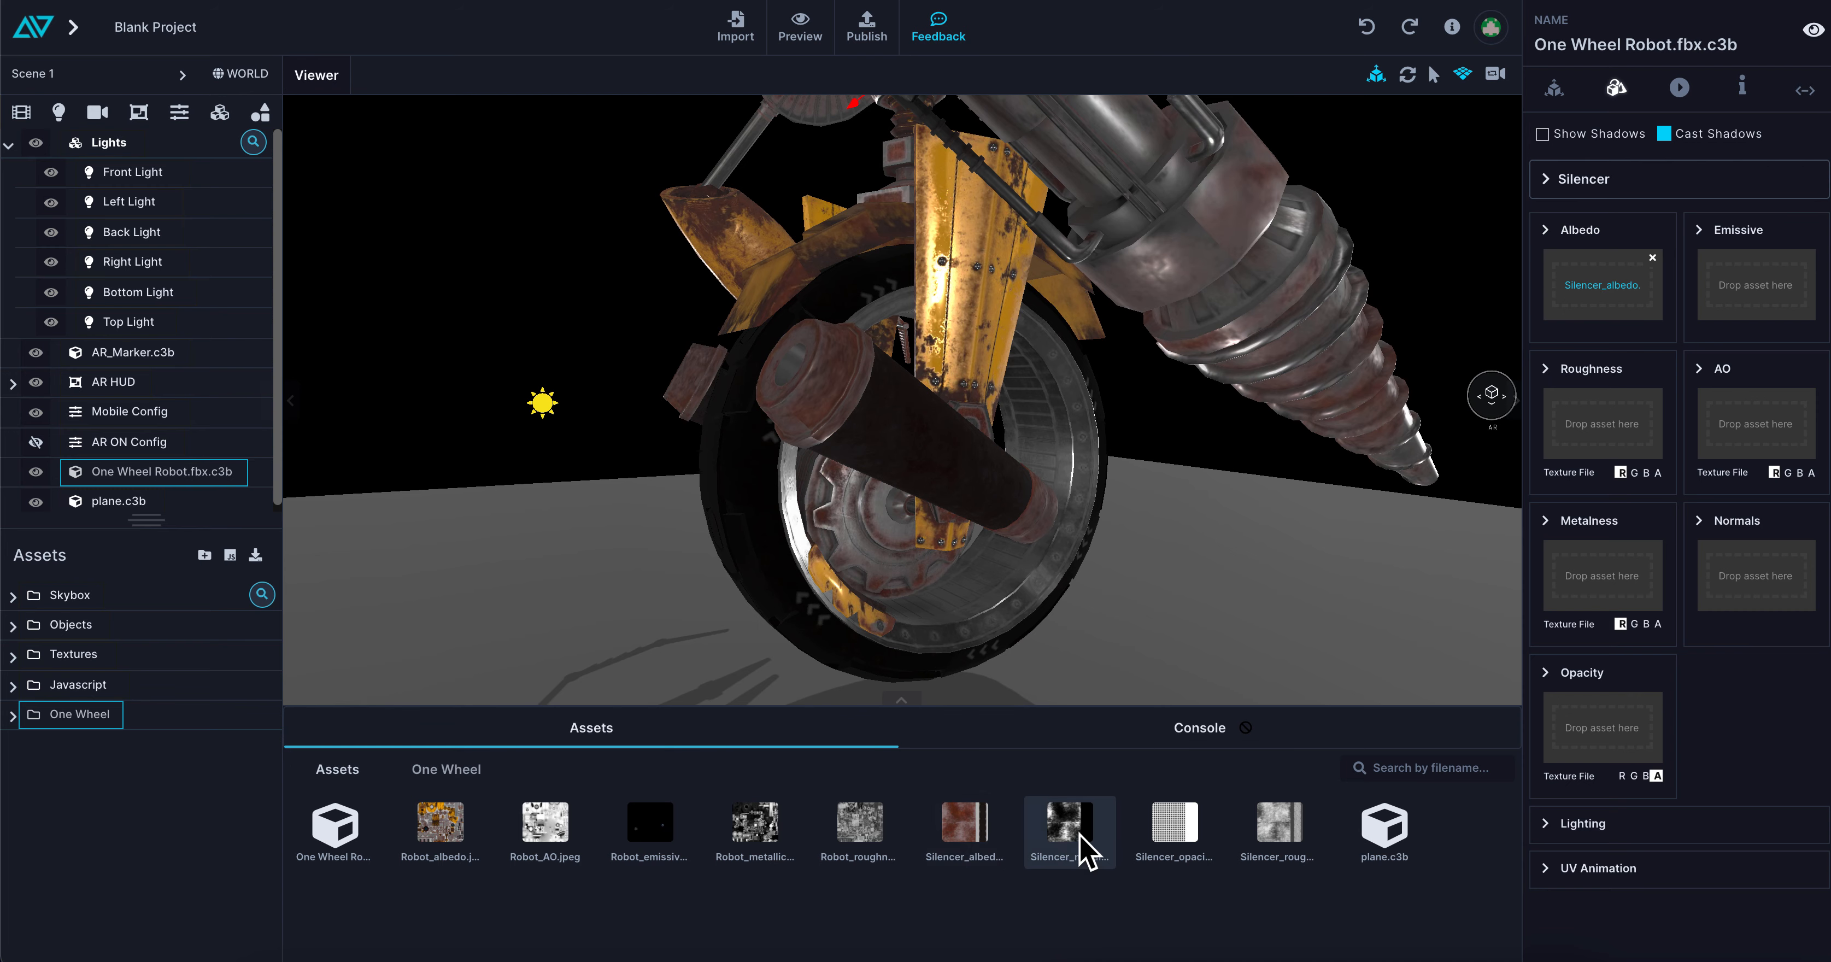
{"action": "mouse_move", "coordinate": [1085, 845]}
{"action": "left_mouse_down"}
{"action": "mouse_move", "coordinate": [1510, 579]}
{"action": "mouse_move", "coordinate": [1608, 569]}
{"action": "left_mouse_up"}
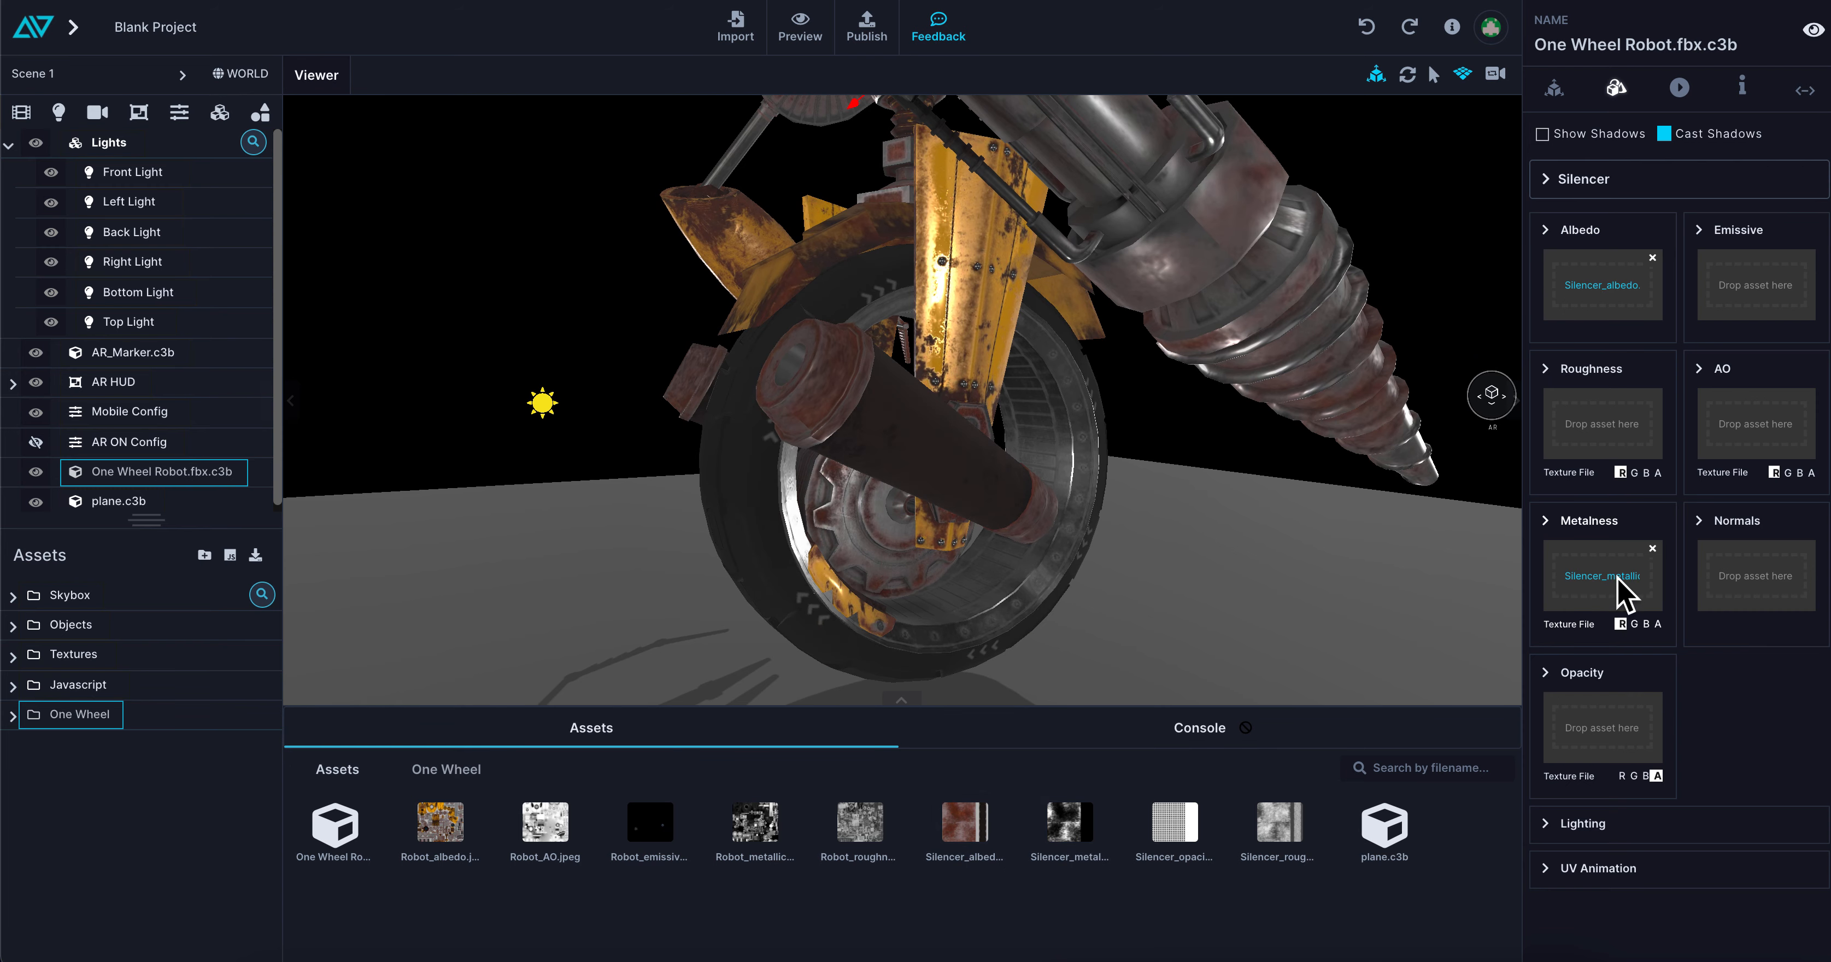
{"action": "mouse_move", "coordinate": [1275, 835]}
{"action": "left_mouse_down"}
{"action": "mouse_move", "coordinate": [1361, 695]}
{"action": "mouse_move", "coordinate": [1472, 437]}
{"action": "mouse_move", "coordinate": [1579, 424]}
{"action": "left_mouse_up"}
Set the Silencer material's opacity to read the R channel and assign the Silencer opacity texture to it
{"action": "left_click_drag", "start_coordinate": [1117, 558], "coordinate": [1154, 545]}
{"action": "scroll", "coordinate": [1154, 545], "scroll_direction": "up", "scroll_amount": 5}
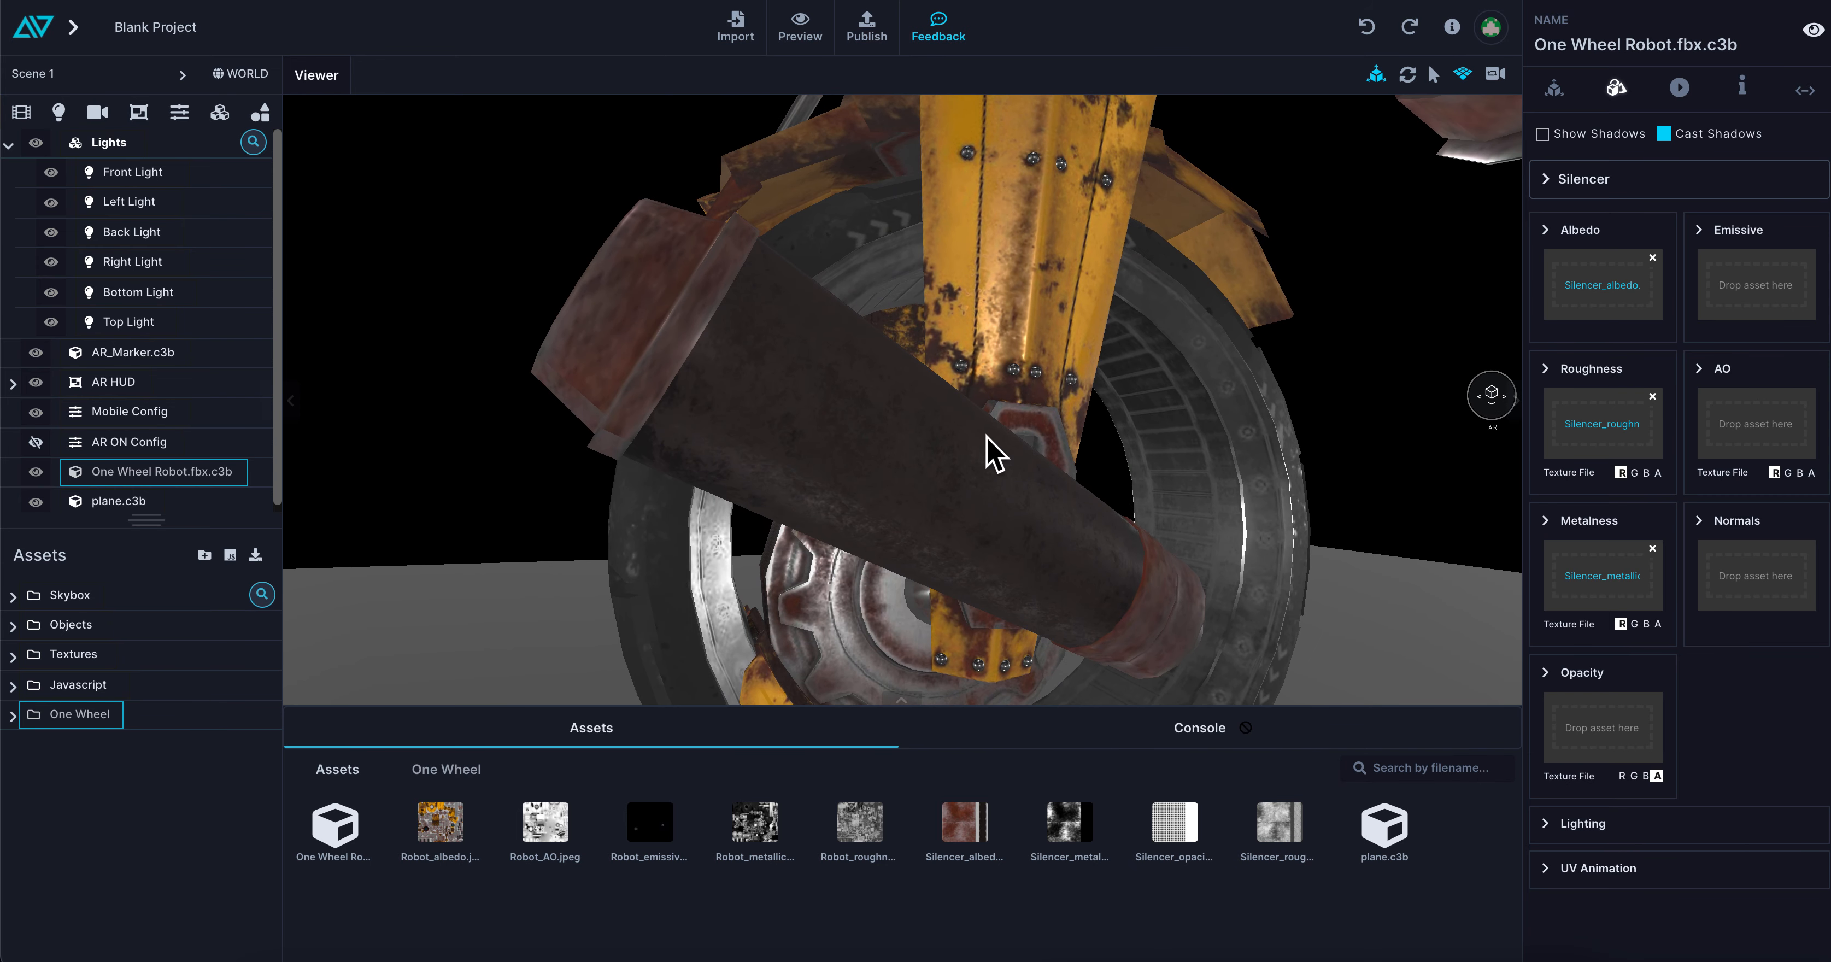
{"action": "left_click", "coordinate": [1620, 776]}
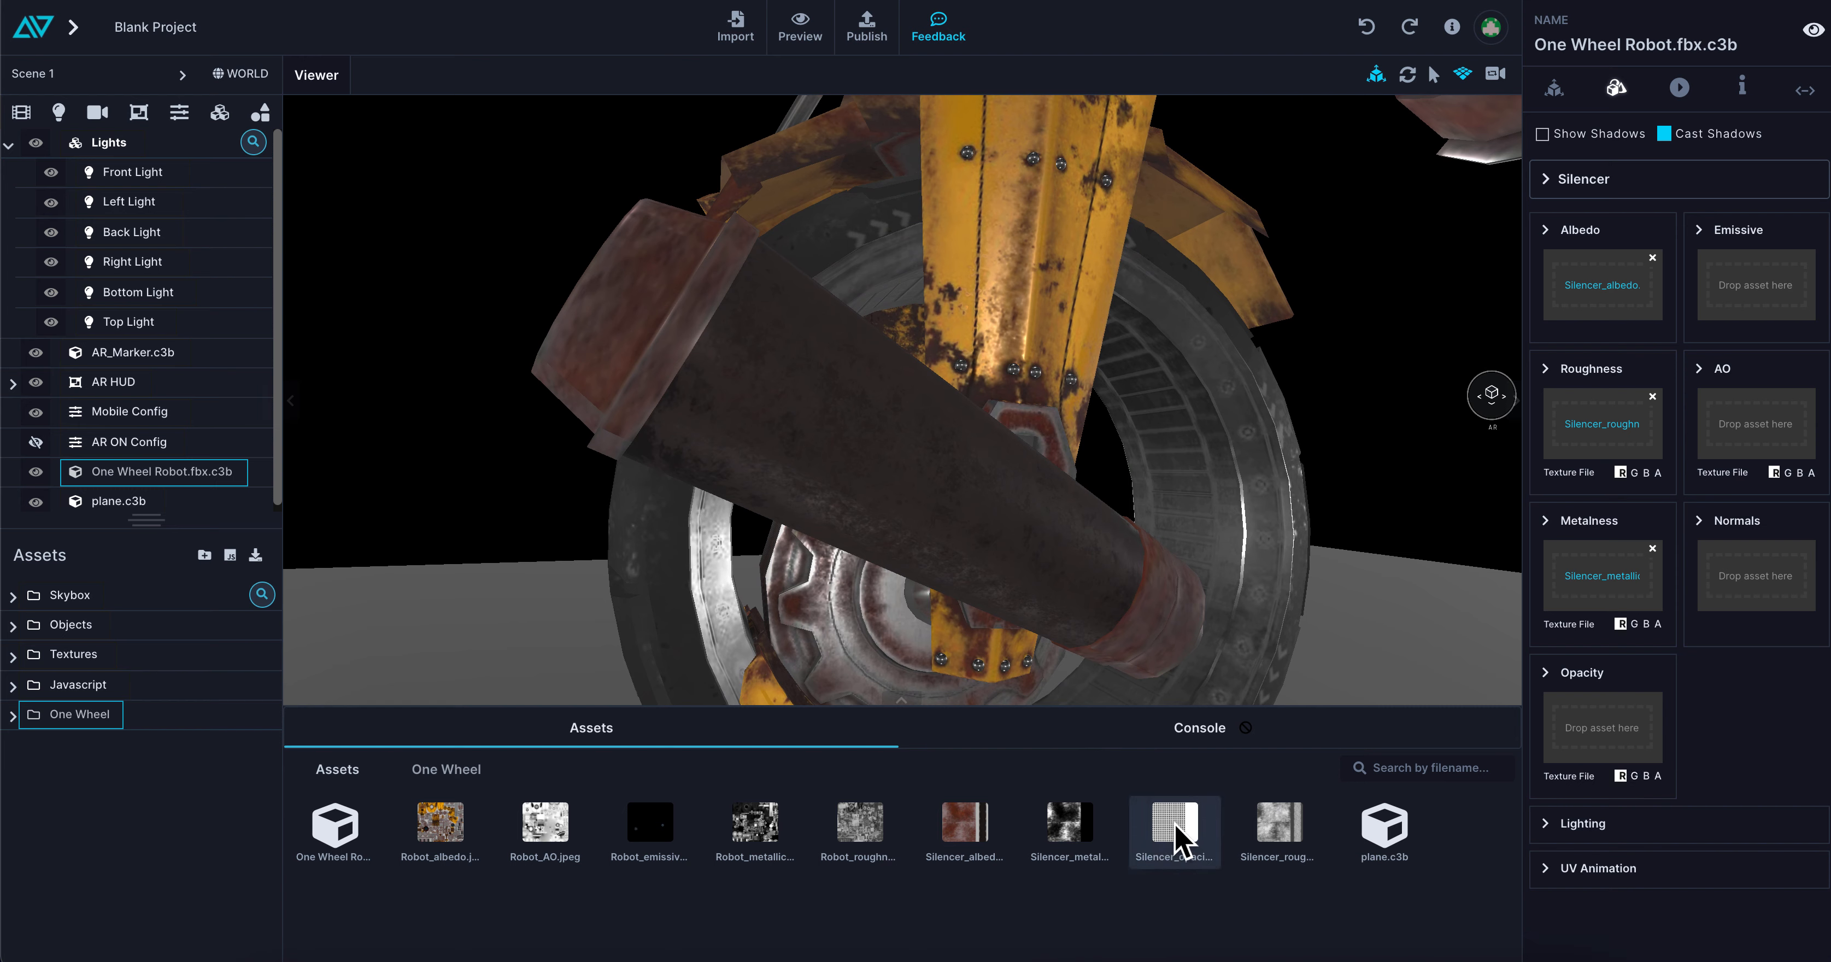
{"action": "left_click_drag", "start_coordinate": [1185, 849], "coordinate": [1597, 739]}
{"action": "scroll", "coordinate": [944, 481], "scroll_direction": "up", "scroll_amount": 5}
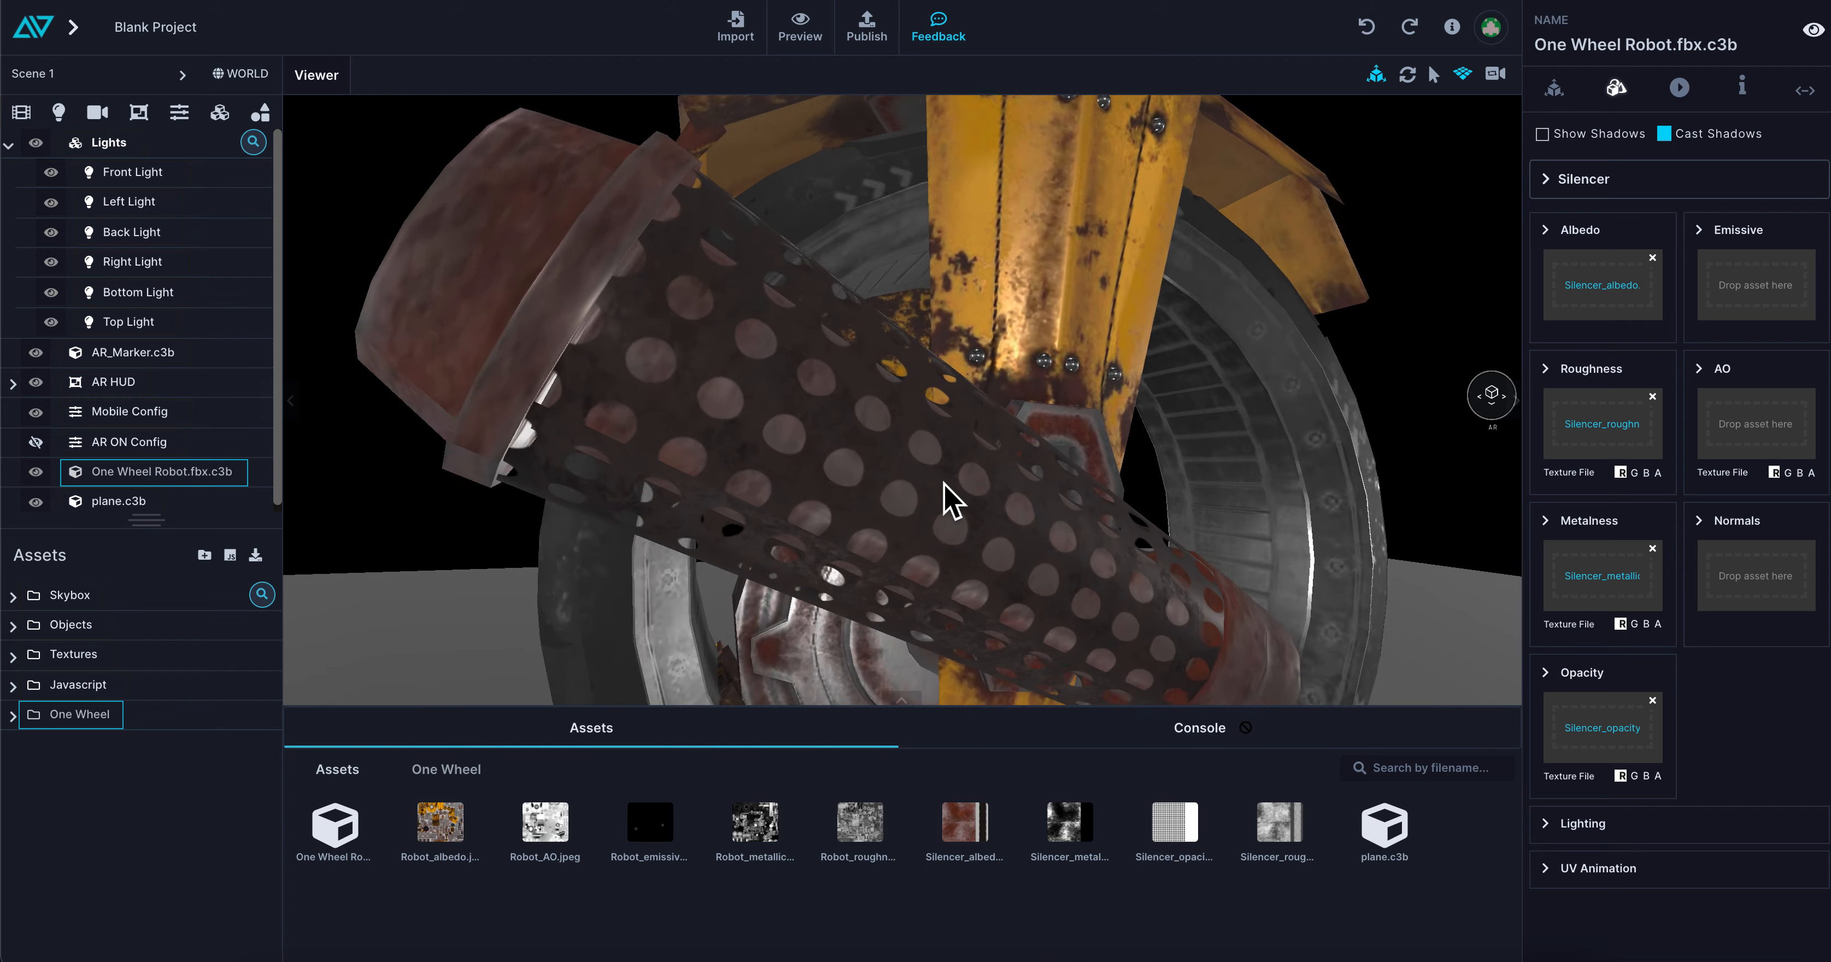
{"action": "mouse_move", "coordinate": [946, 483]}
{"action": "left_mouse_down"}
{"action": "mouse_move", "coordinate": [987, 478]}
{"action": "mouse_move", "coordinate": [850, 507]}
{"action": "mouse_move", "coordinate": [963, 498]}
{"action": "left_mouse_up"}
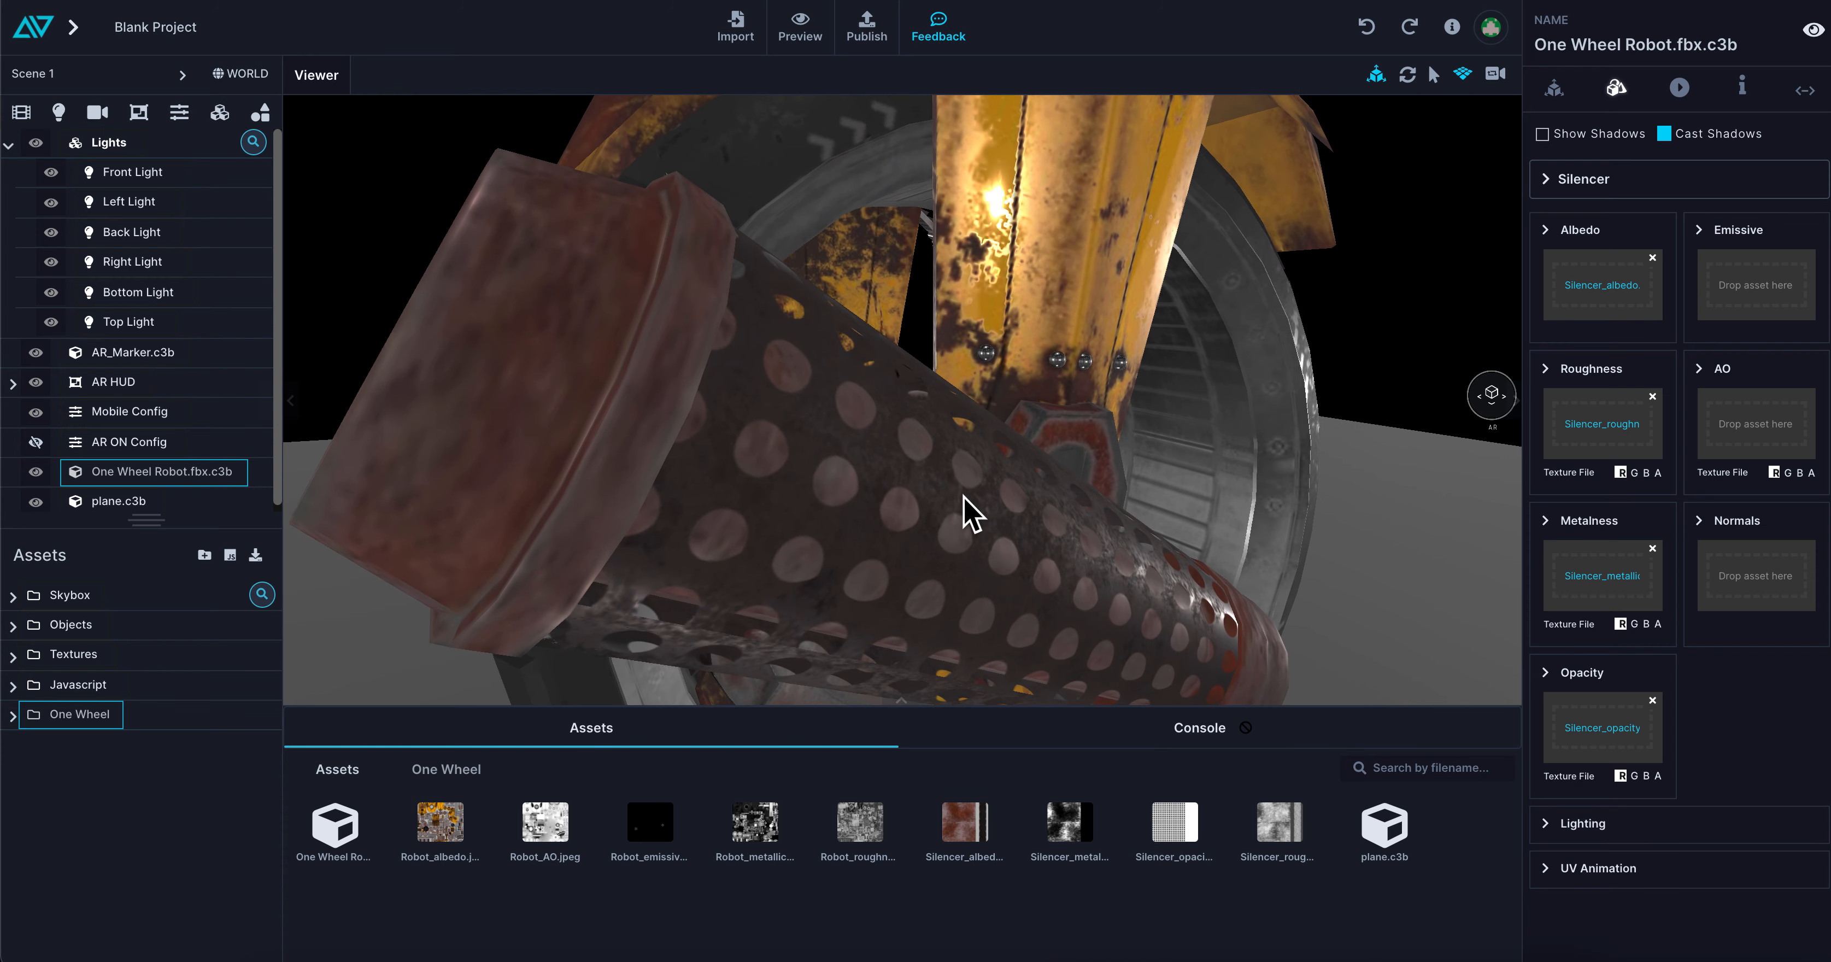
Try varying the Silencer material's opacity value and return it to 1
{"action": "left_click", "coordinate": [964, 498]}
{"action": "left_click", "coordinate": [1547, 672]}
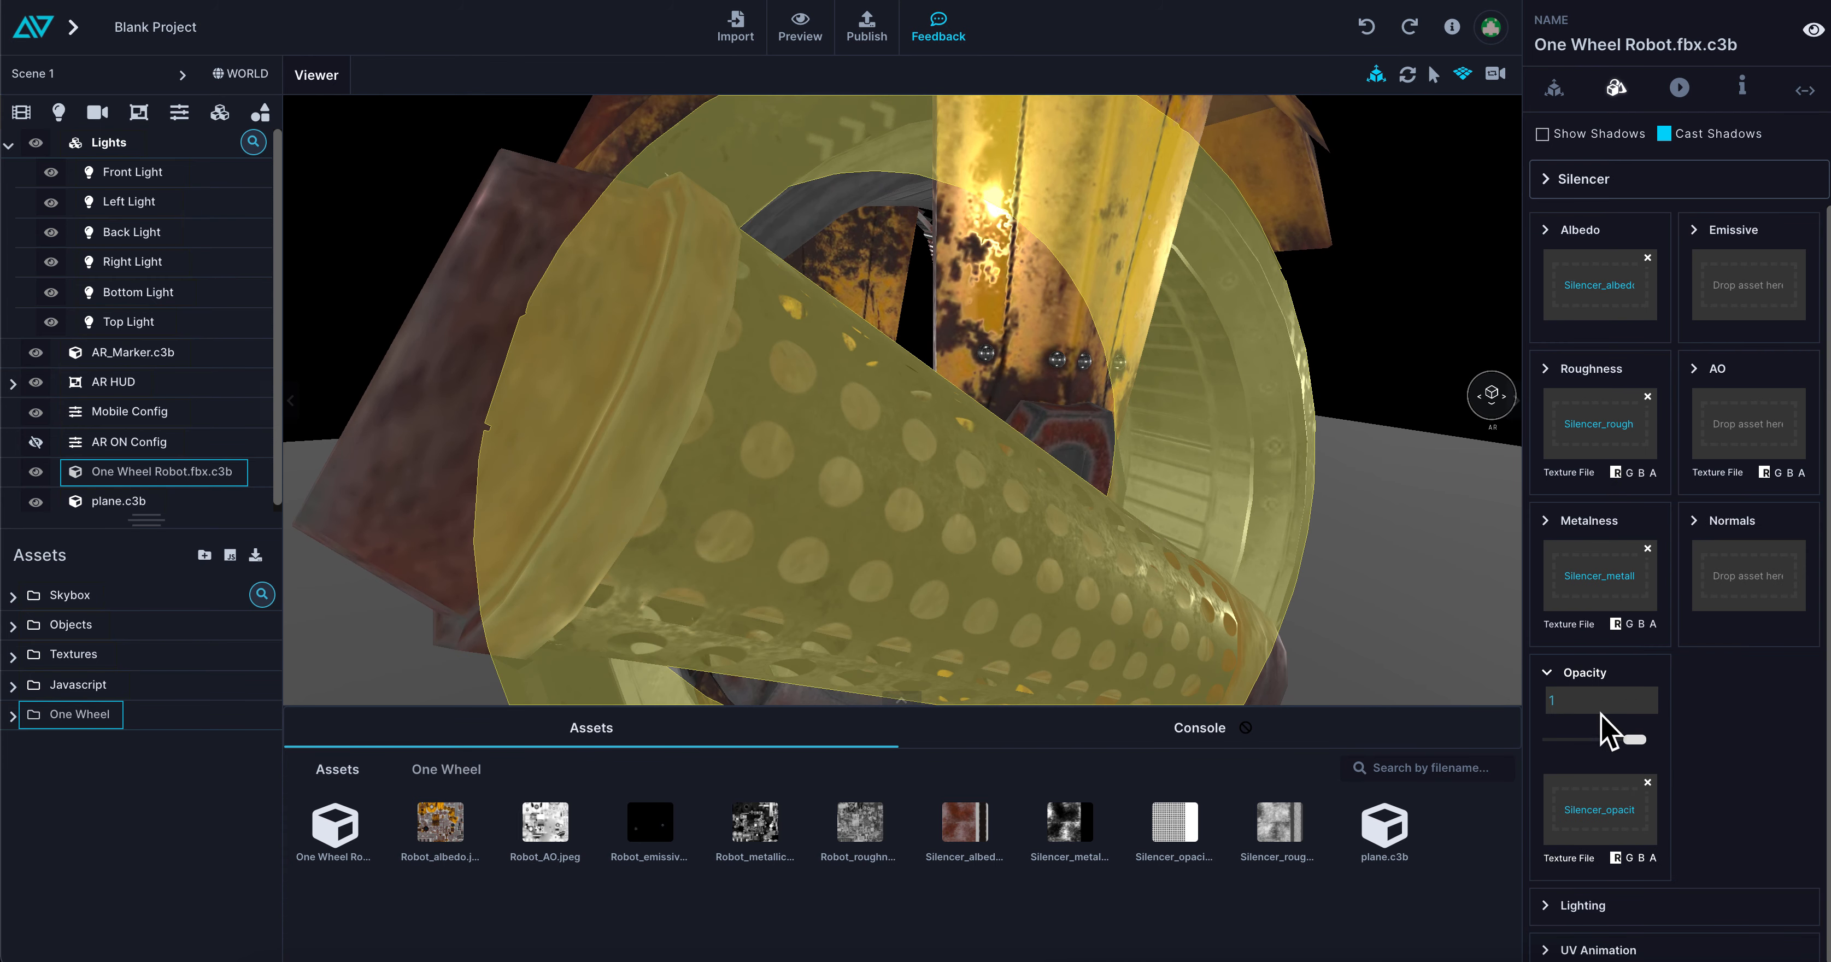
{"action": "left_click_drag", "start_coordinate": [1558, 740], "coordinate": [1692, 767]}
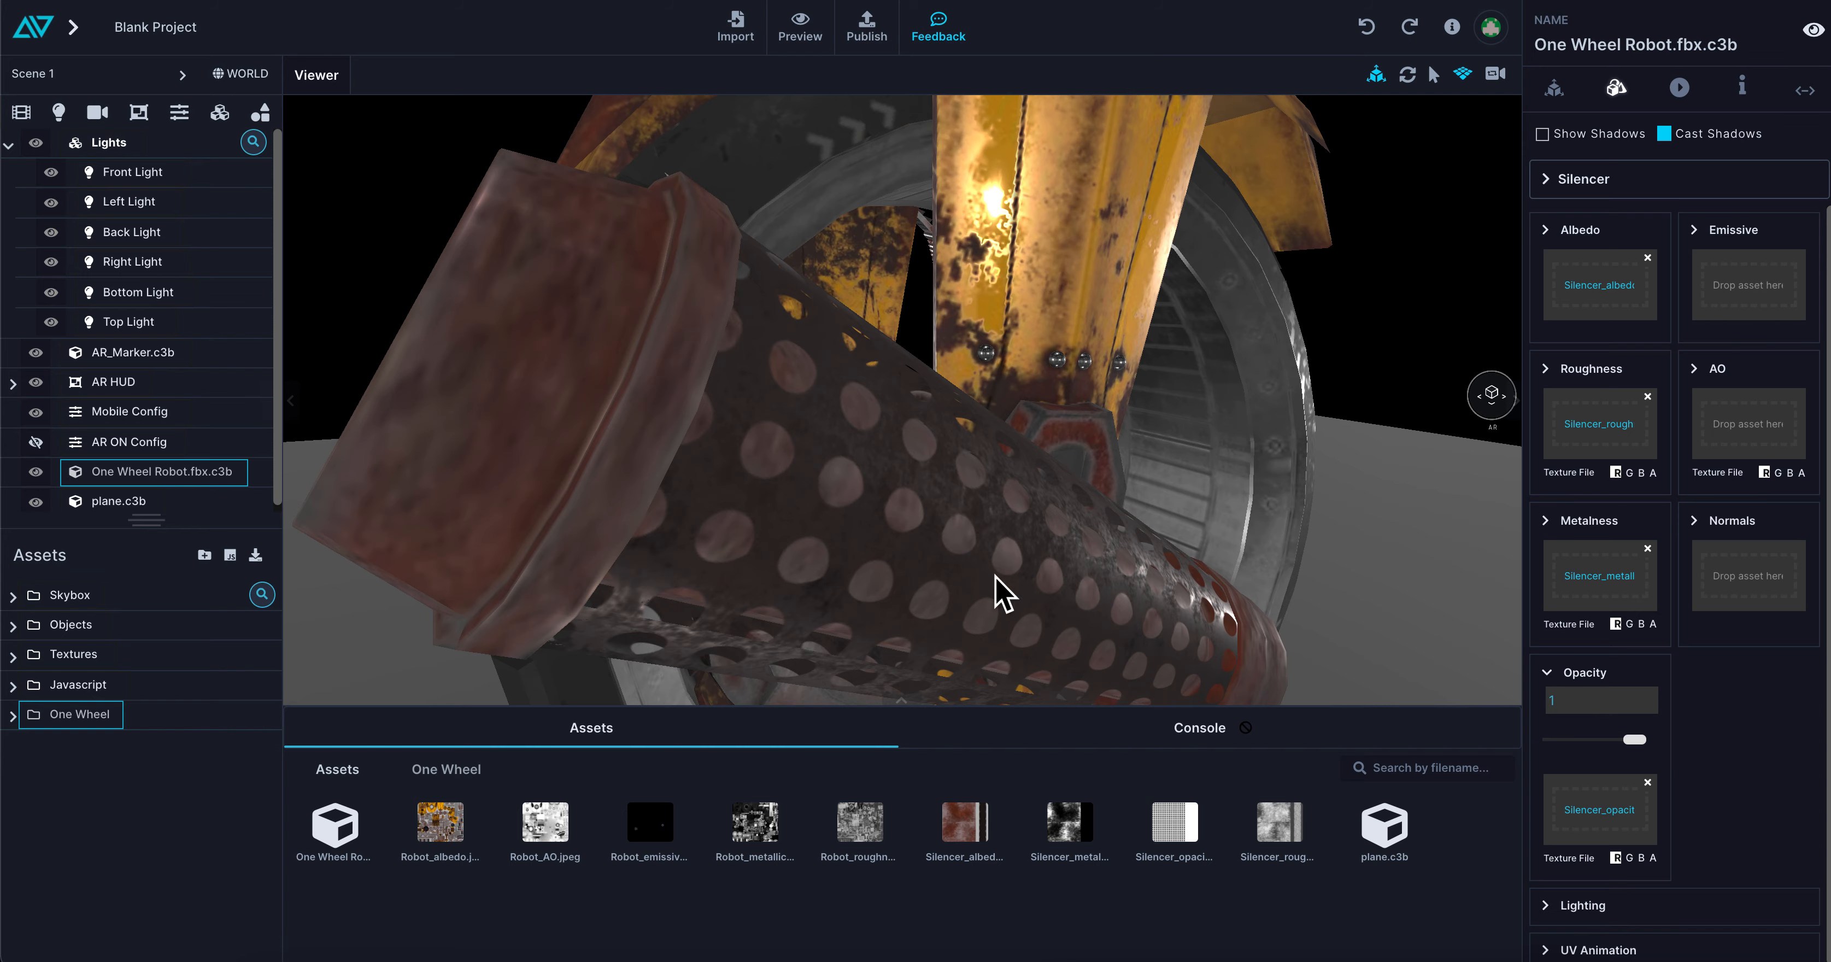
Select the Robot material and try varying its opacity value, returning it to 1
{"action": "scroll", "coordinate": [1195, 590], "scroll_direction": "down", "scroll_amount": 10}
{"action": "left_click_drag", "start_coordinate": [1184, 604], "coordinate": [858, 614]}
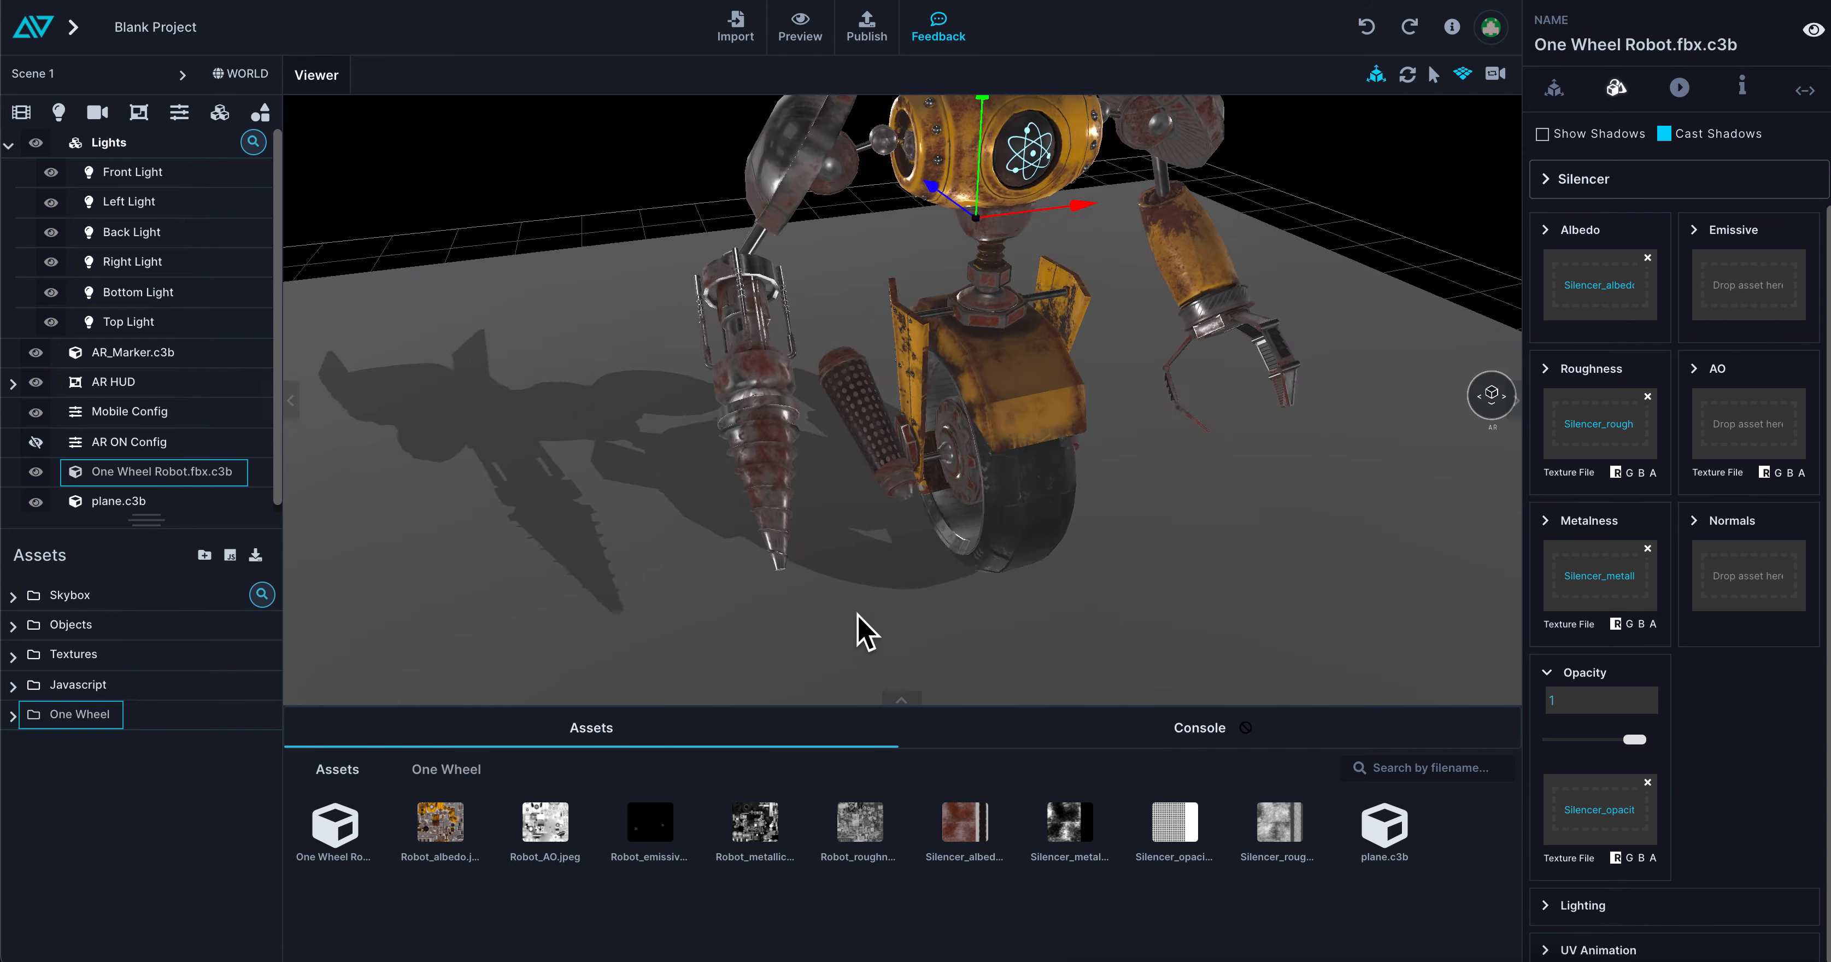
{"action": "left_click", "coordinate": [985, 234]}
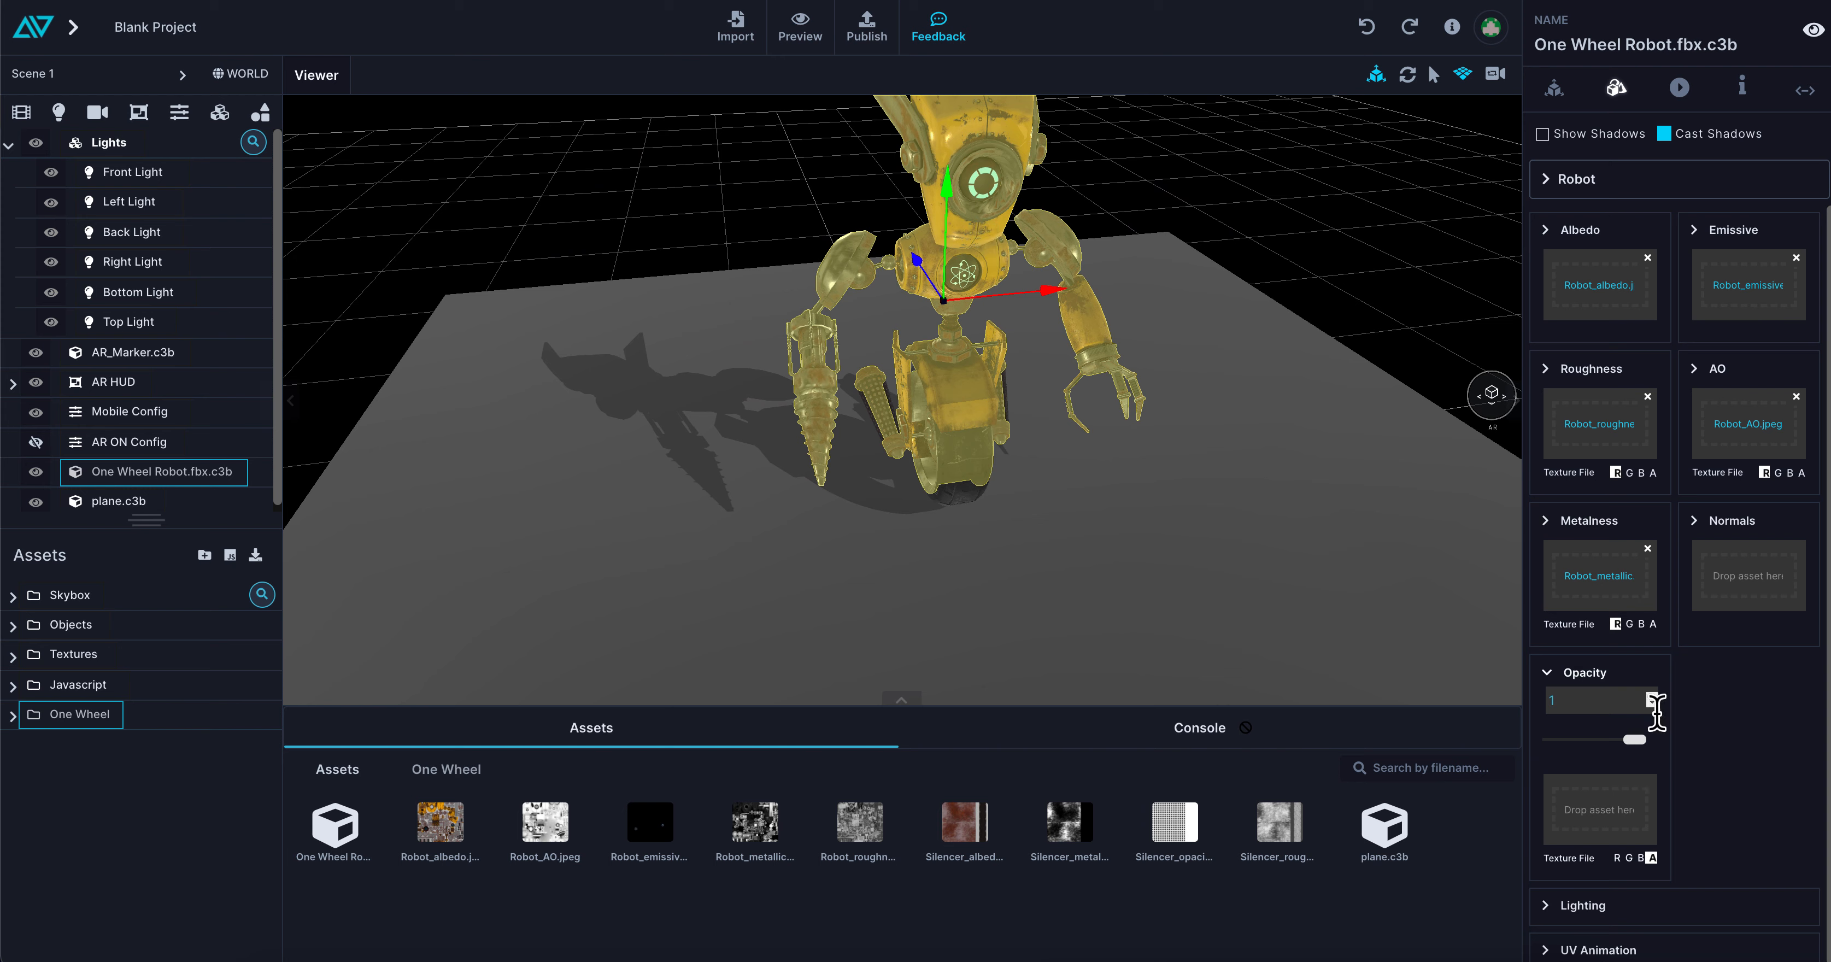
{"action": "mouse_move", "coordinate": [1629, 746]}
{"action": "left_mouse_down"}
{"action": "mouse_move", "coordinate": [1509, 756]}
{"action": "mouse_move", "coordinate": [1635, 744]}
{"action": "left_mouse_up"}
Rename the project as Robot 1
{"action": "right_click_drag", "start_coordinate": [1091, 522], "coordinate": [1060, 553]}
{"action": "left_click_drag", "start_coordinate": [1059, 553], "coordinate": [910, 595]}
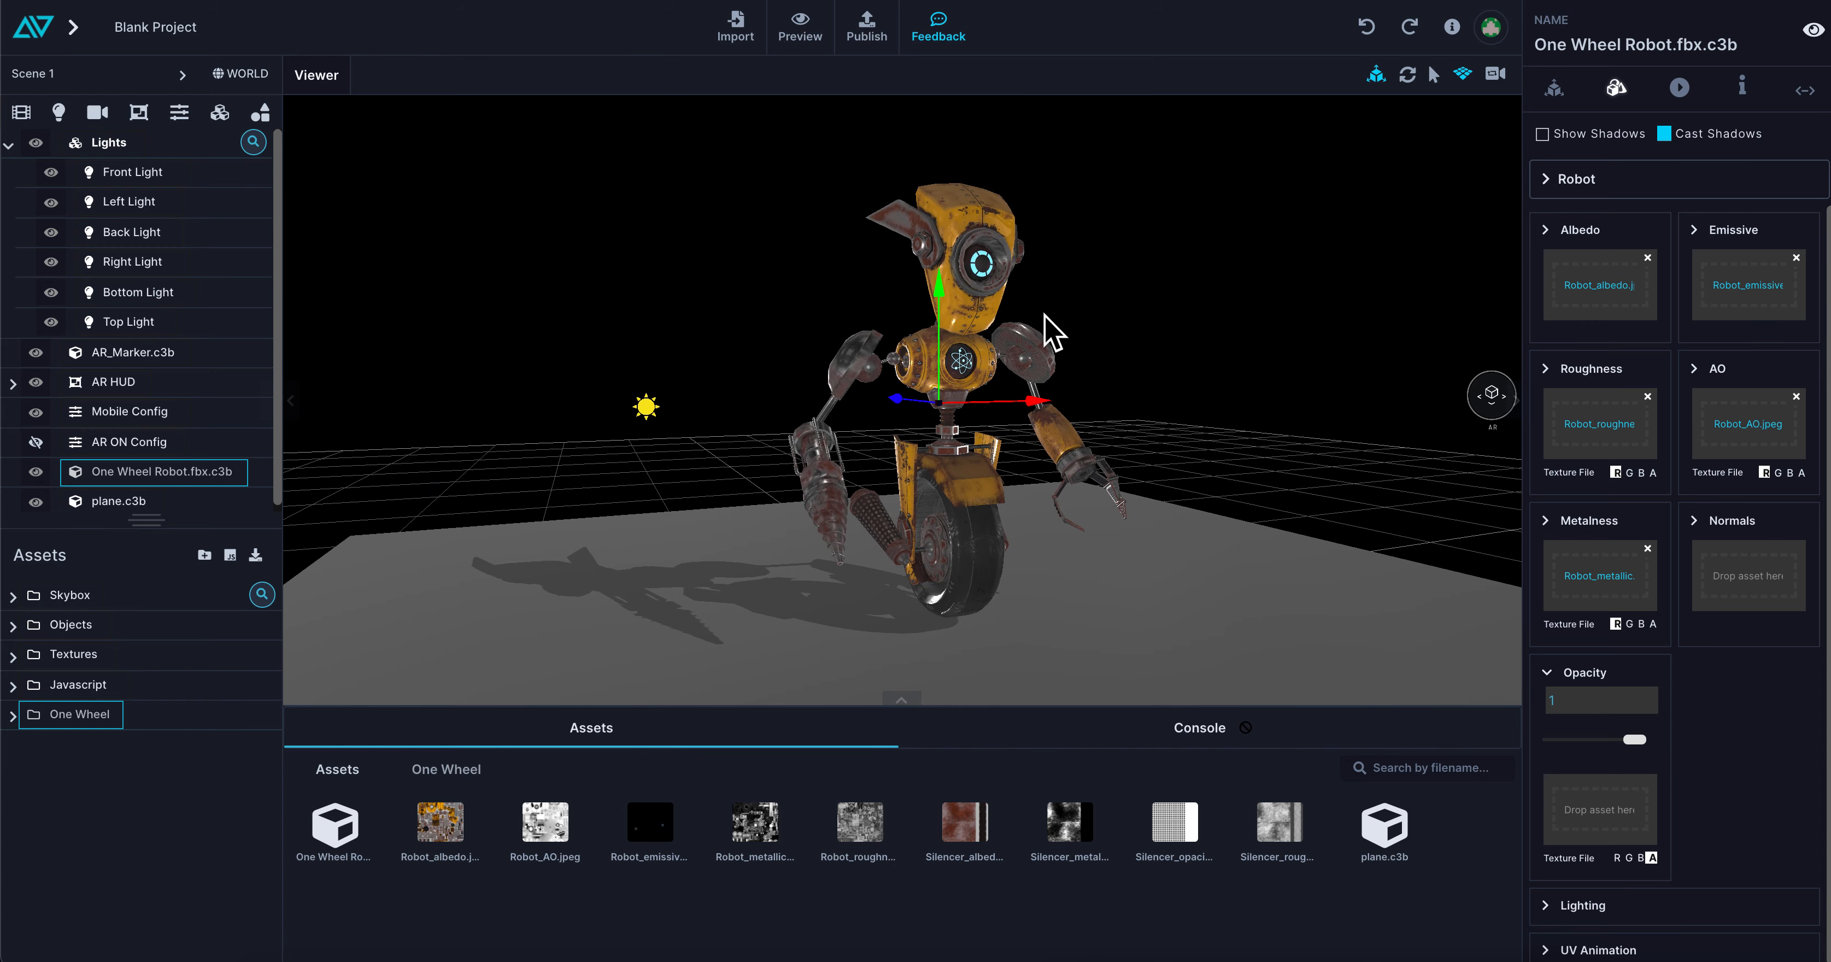
{"action": "left_click_drag", "start_coordinate": [1085, 630], "coordinate": [1116, 643]}
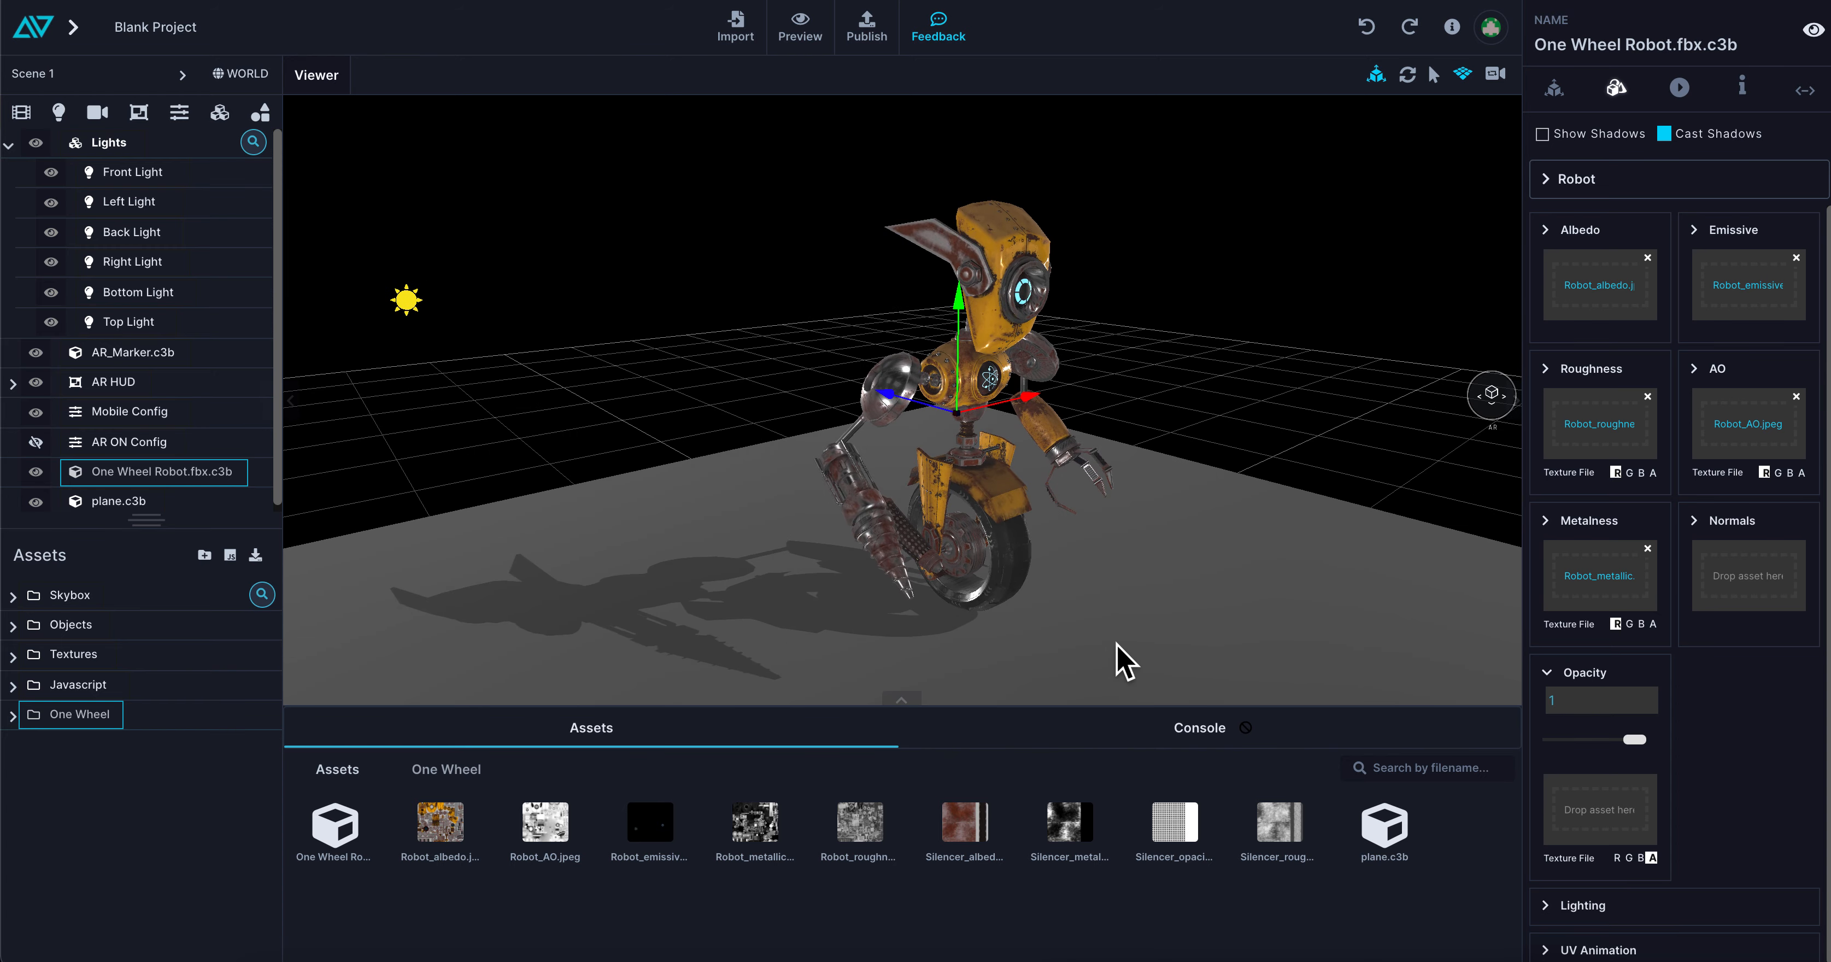
{"action": "type", "text": "Robot 1"}
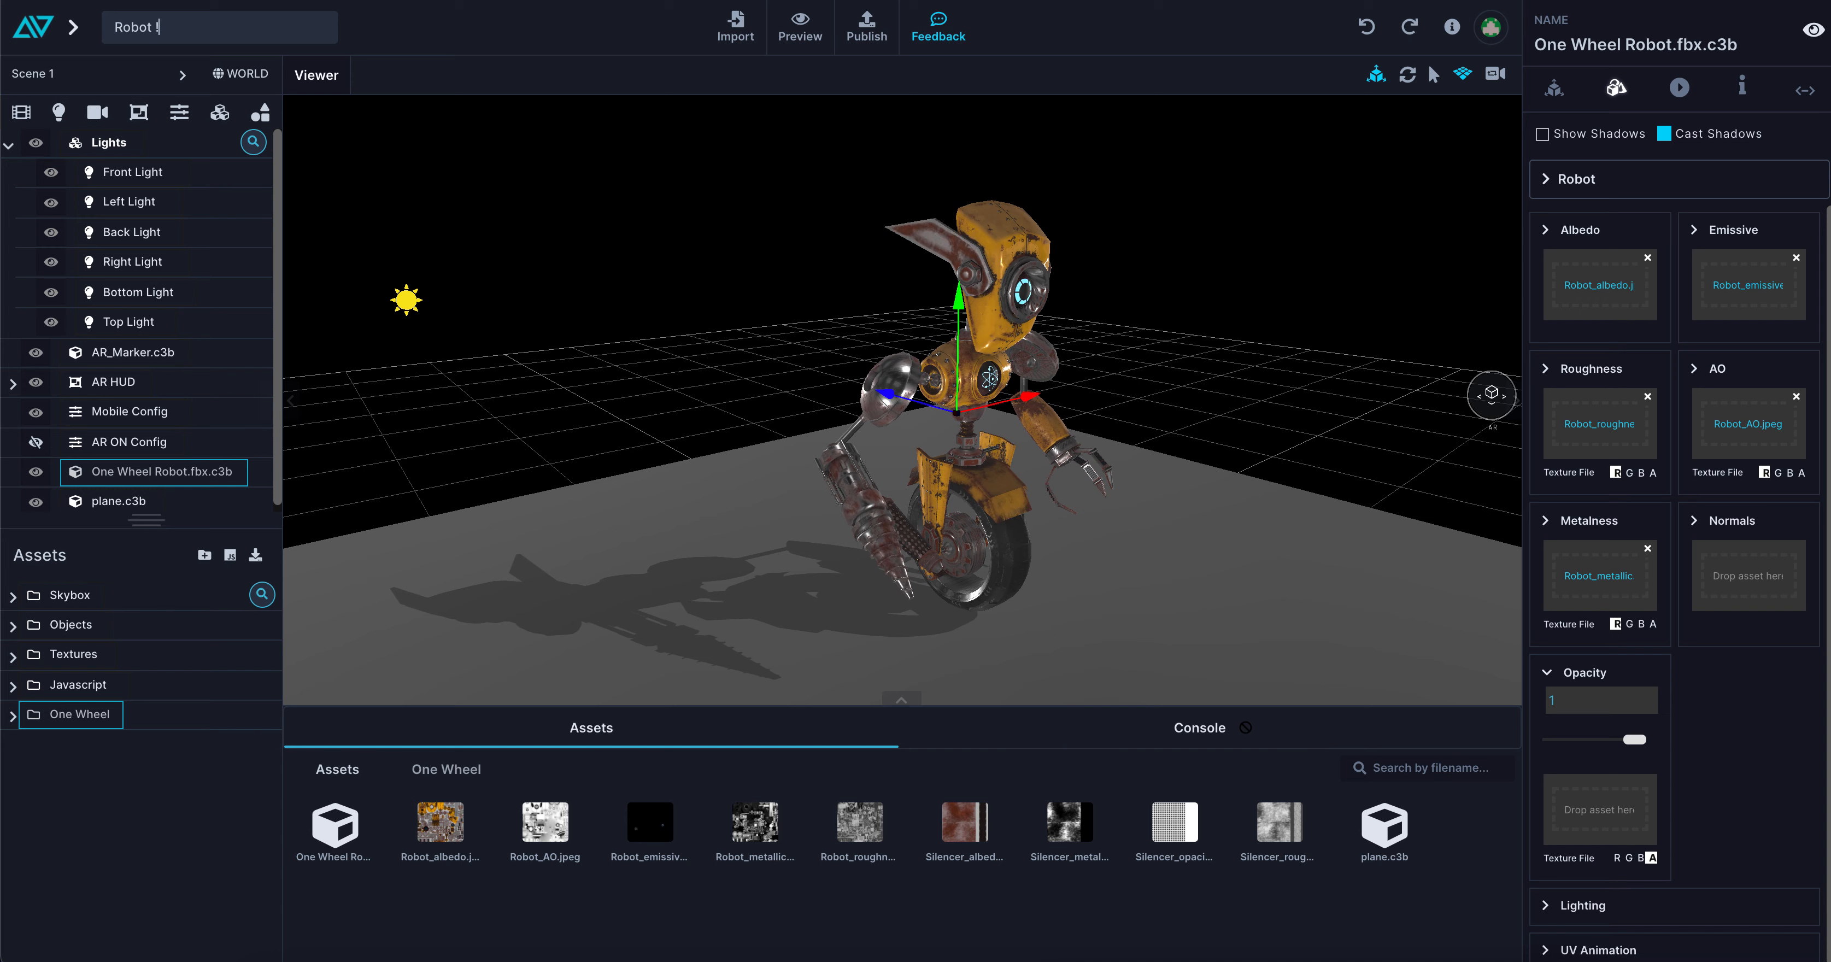
{"action": "key", "text": "Return"}
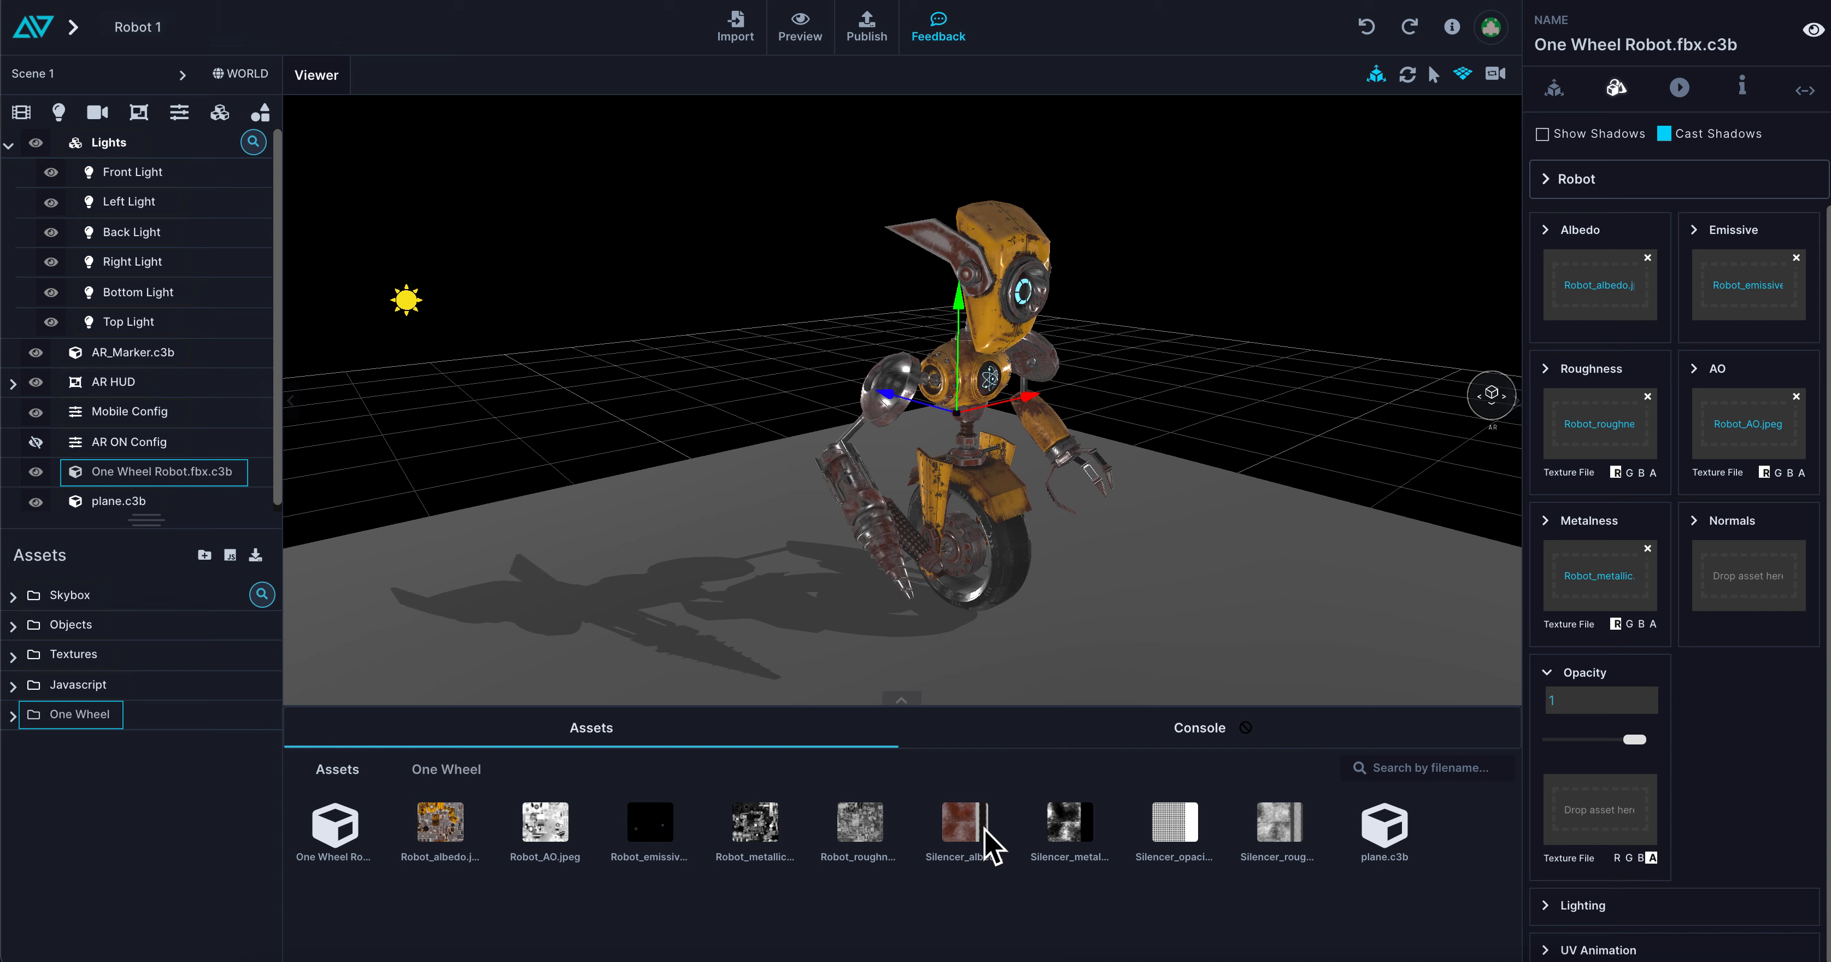